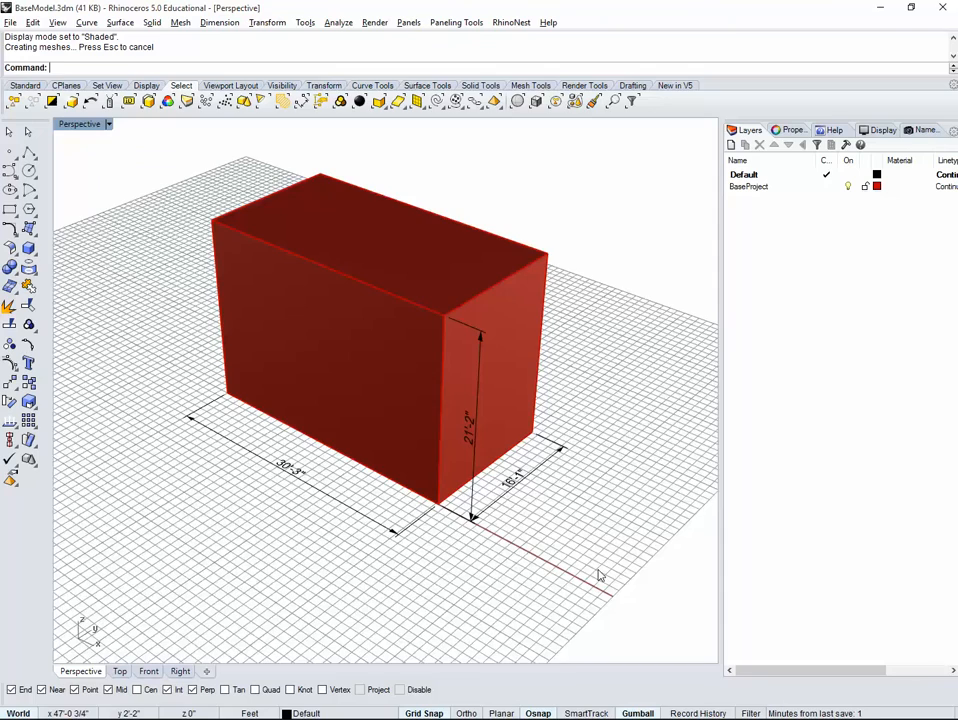
Examine the dimensioned red box of the base model up close and from several angles.
{"action": "right_click_drag", "start_coordinate": [522, 417], "coordinate": [470, 391]}
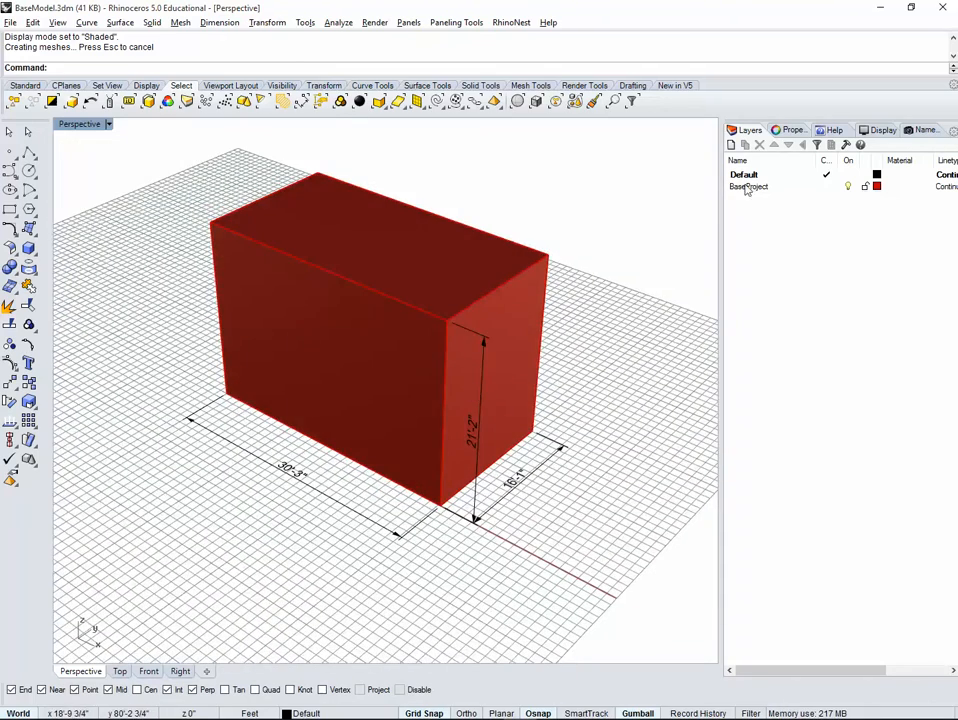
{"action": "right_click_drag", "start_coordinate": [648, 243], "coordinate": [669, 238]}
{"action": "scroll", "coordinate": [497, 491], "scroll_direction": "up", "scroll_amount": 3}
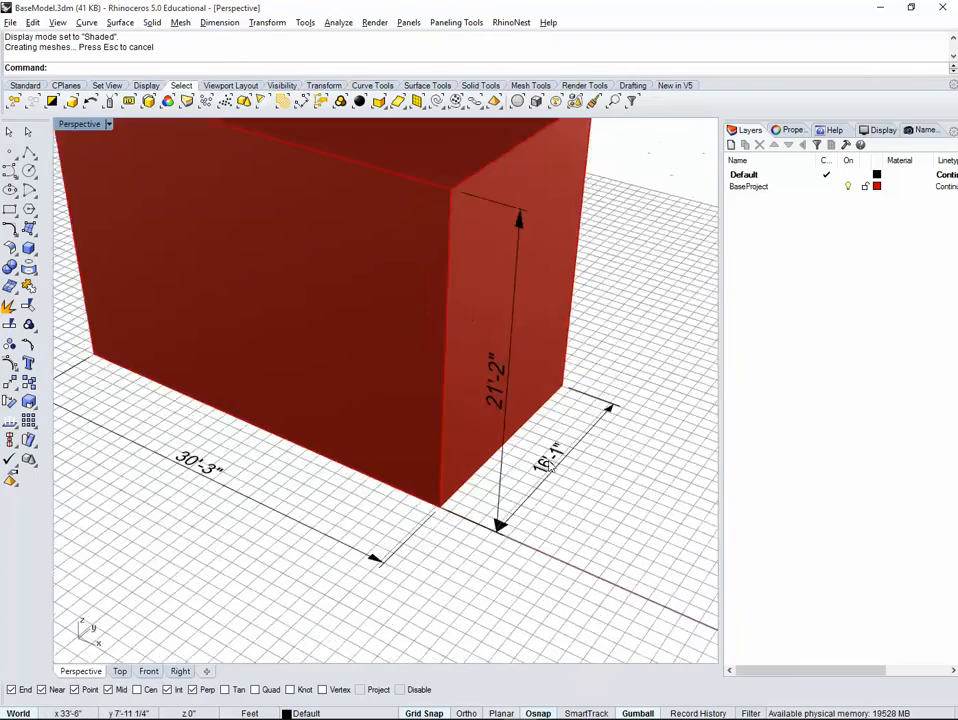
{"action": "scroll", "coordinate": [490, 430], "scroll_direction": "down", "scroll_amount": 5}
{"action": "scroll", "coordinate": [541, 392], "scroll_direction": "up", "scroll_amount": 5}
{"action": "right_click_drag", "start_coordinate": [541, 392], "coordinate": [489, 399]}
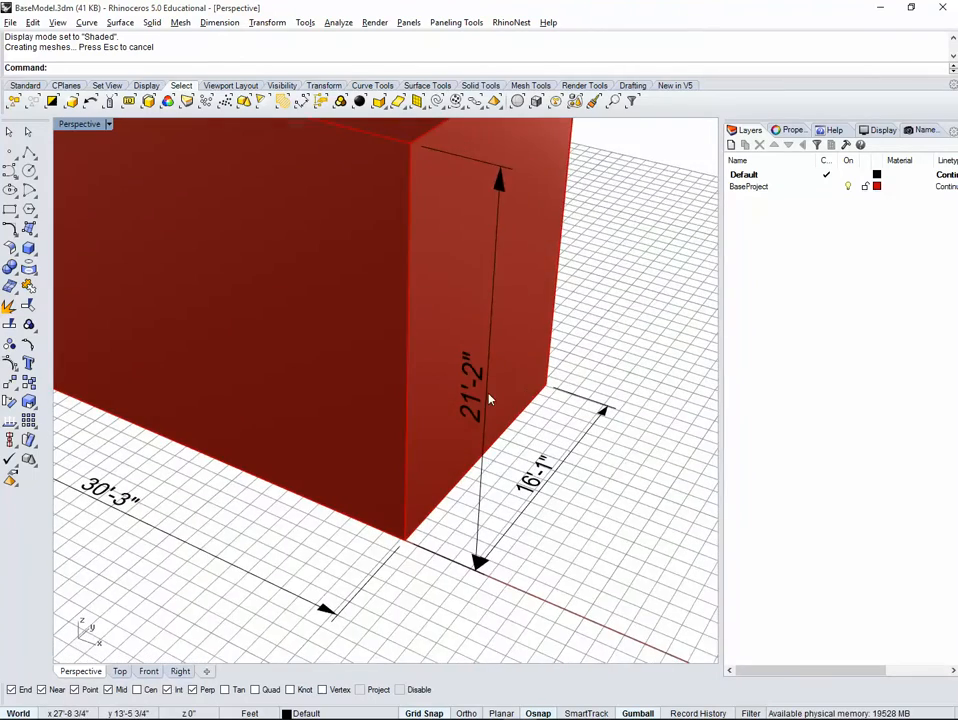
{"action": "right_click_drag", "start_coordinate": [334, 475], "coordinate": [212, 537]}
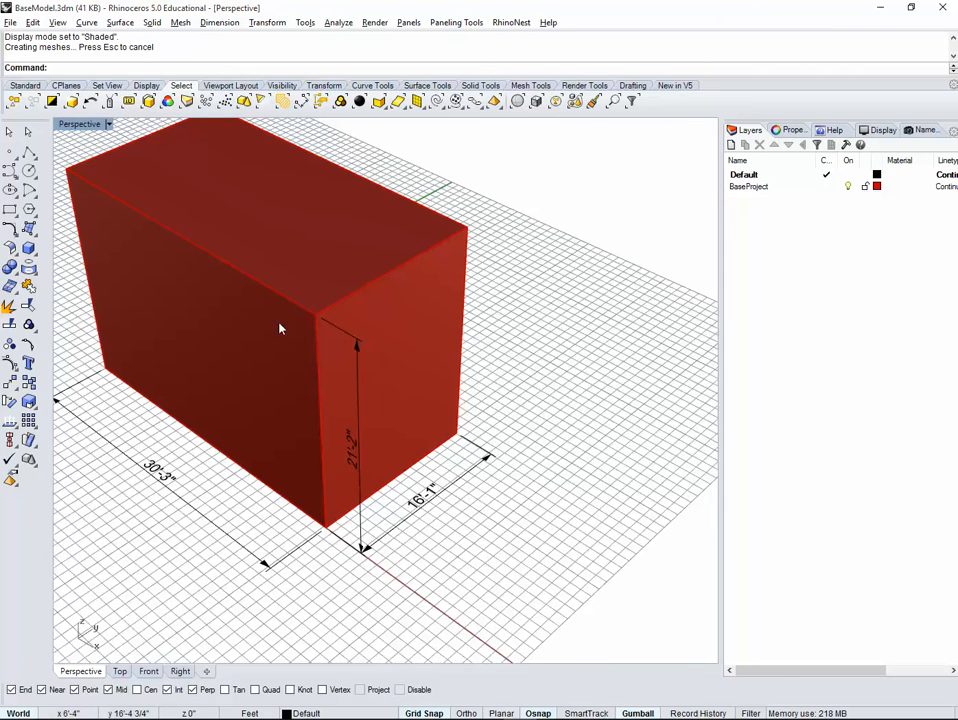
{"action": "right_click_drag", "start_coordinate": [280, 328], "coordinate": [359, 321]}
Open ProjectSkin.3dm and inspect the two curved green skin volumes from different angles.
{"action": "key", "text": "ctrl+o"}
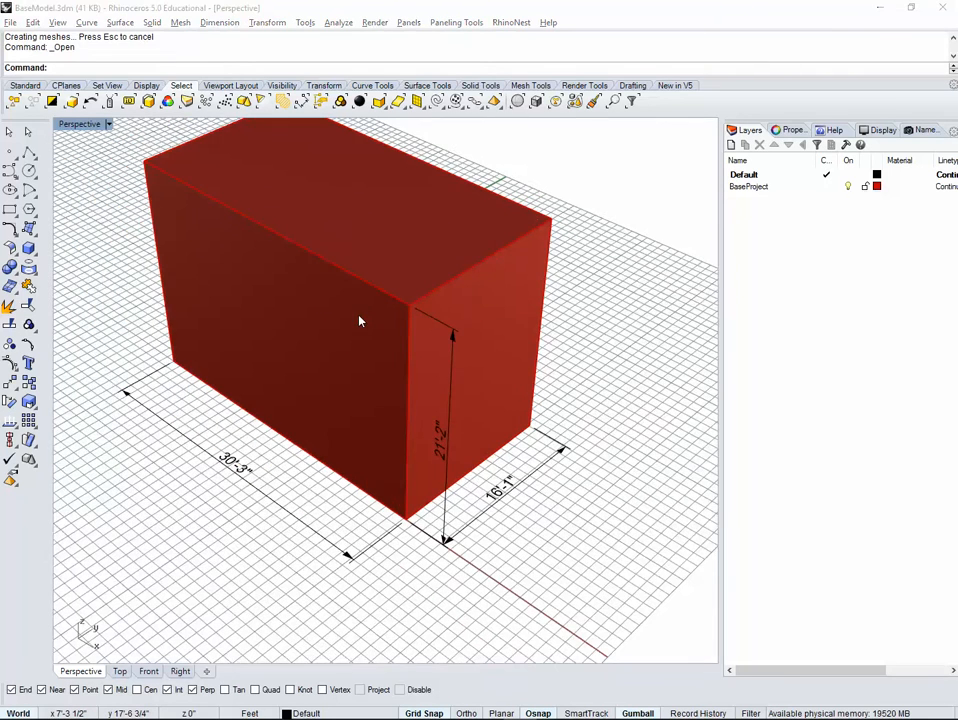
{"action": "left_click", "coordinate": [315, 225]}
{"action": "double_click", "coordinate": [315, 225]}
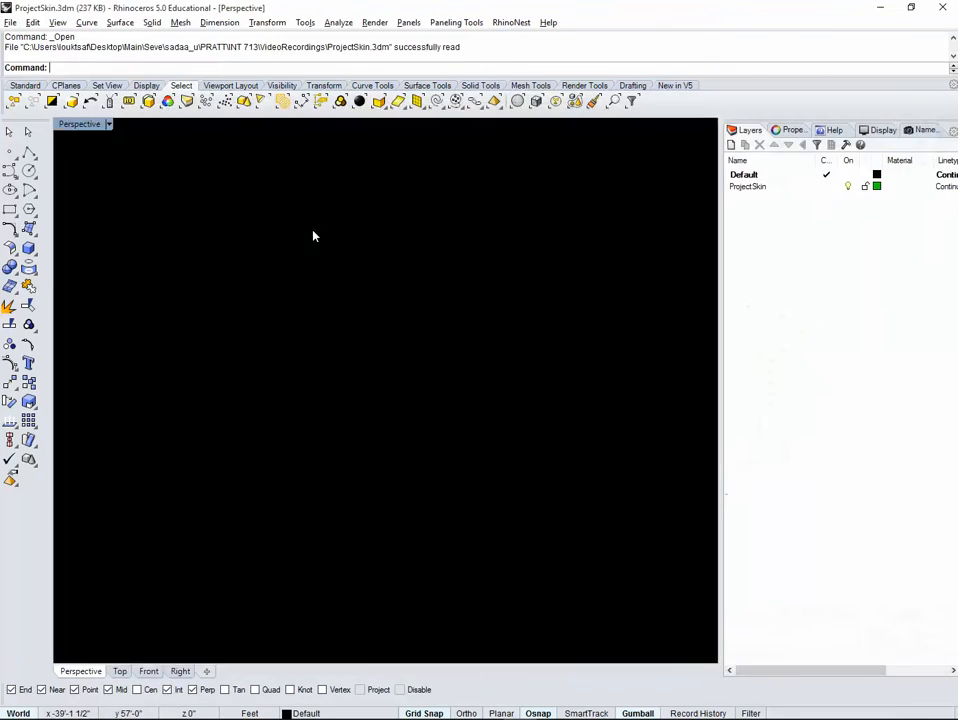
{"action": "right_click_drag", "start_coordinate": [405, 307], "coordinate": [618, 301]}
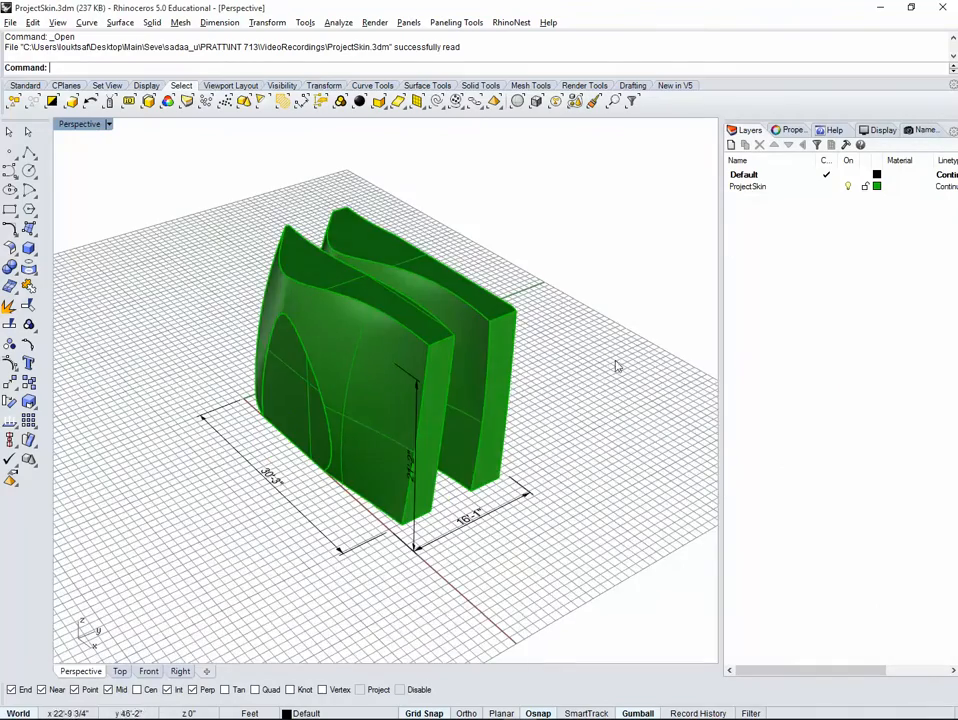
{"action": "right_click_drag", "start_coordinate": [616, 366], "coordinate": [530, 444]}
{"action": "right_click_drag", "start_coordinate": [231, 458], "coordinate": [176, 433]}
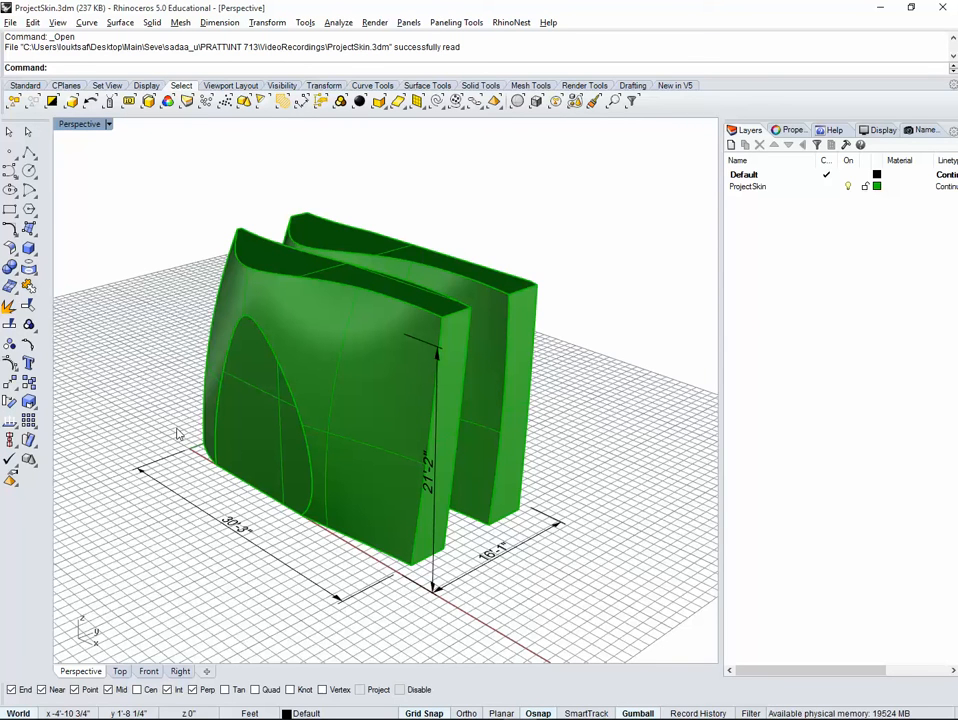
Open ProjectVoid.3dm and take a closer look at the faceted blue volumes.
{"action": "key", "text": "ctrl+o"}
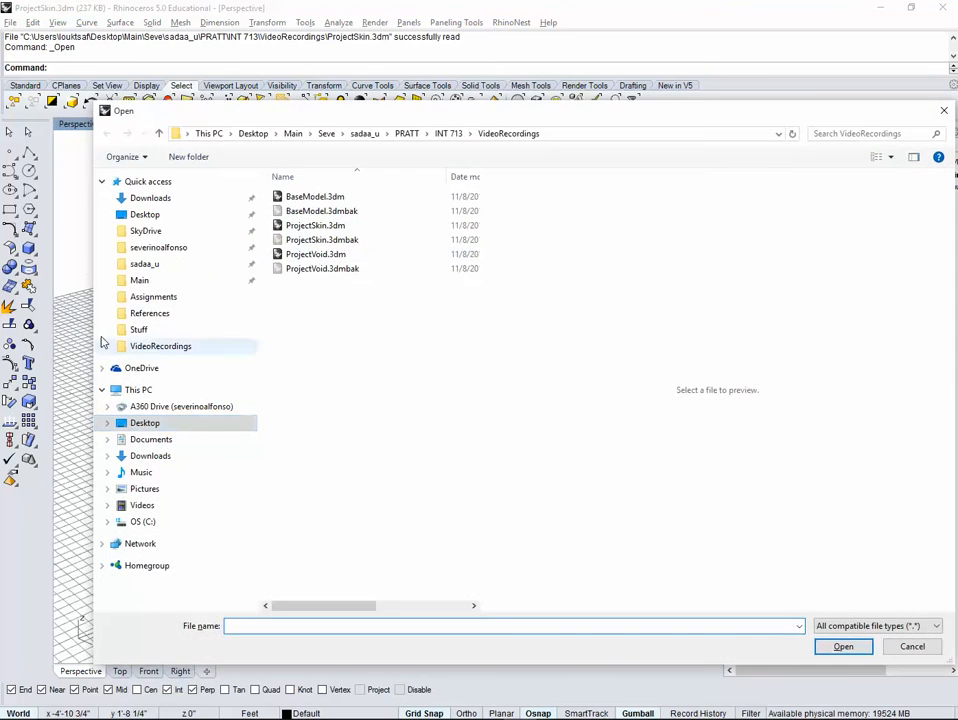
{"action": "double_click", "coordinate": [316, 257]}
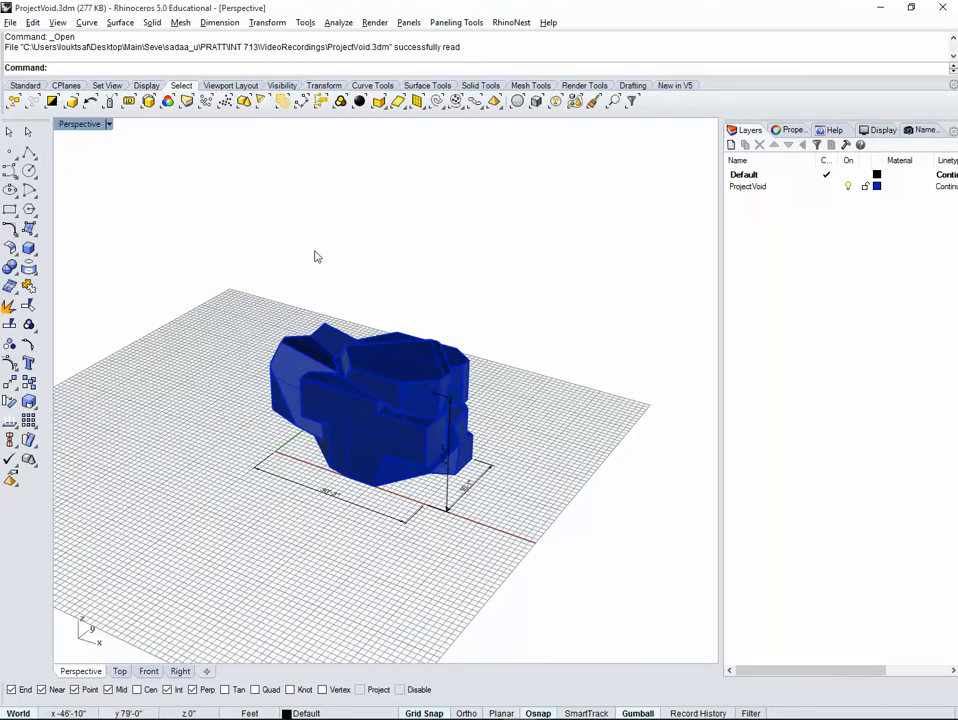
{"action": "right_click_drag", "start_coordinate": [378, 352], "coordinate": [438, 346]}
{"action": "scroll", "coordinate": [330, 439], "scroll_direction": "up", "scroll_amount": 2}
{"action": "scroll", "coordinate": [318, 441], "scroll_direction": "up", "scroll_amount": 3}
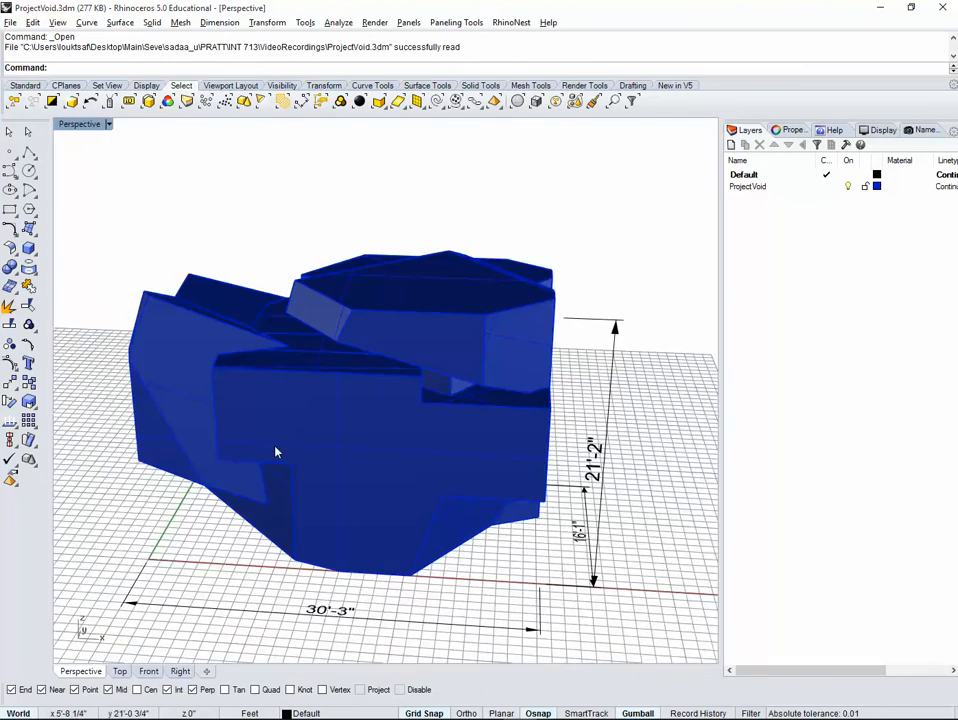
Examine the stacked faceted blocks of the void model and the gaps between them from several sides.
{"action": "scroll", "coordinate": [276, 451], "scroll_direction": "down", "scroll_amount": 3}
{"action": "right_click_drag", "start_coordinate": [274, 452], "coordinate": [363, 434]}
{"action": "scroll", "coordinate": [419, 376], "scroll_direction": "up", "scroll_amount": 3}
{"action": "scroll", "coordinate": [338, 410], "scroll_direction": "down", "scroll_amount": 1}
{"action": "scroll", "coordinate": [336, 400], "scroll_direction": "up", "scroll_amount": 1}
{"action": "scroll", "coordinate": [325, 430], "scroll_direction": "down", "scroll_amount": 3}
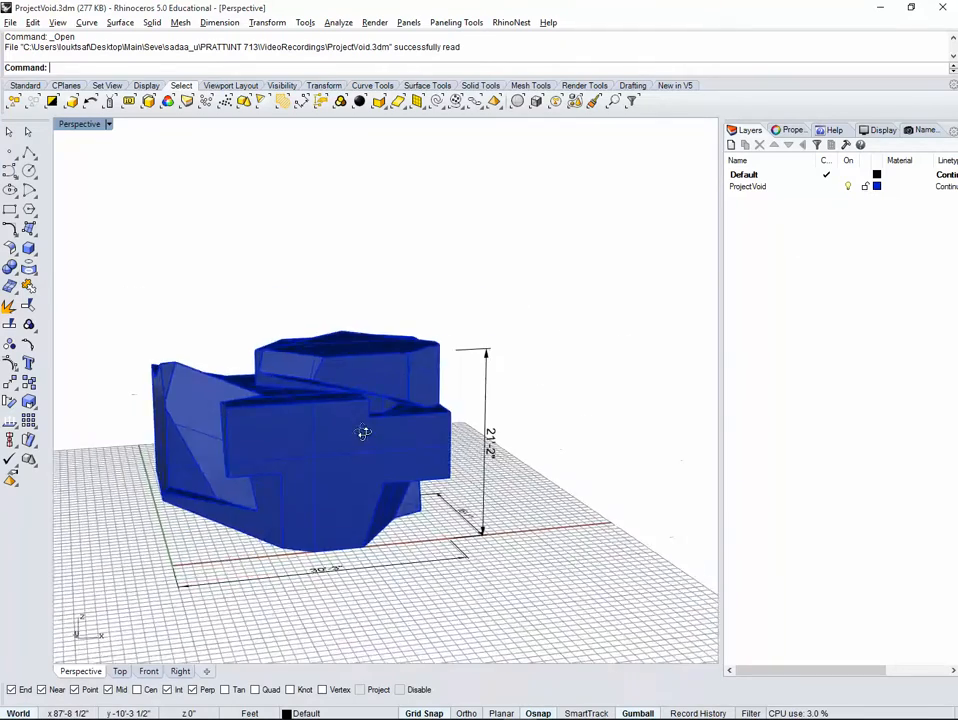
{"action": "scroll", "coordinate": [267, 372], "scroll_direction": "up", "scroll_amount": 5}
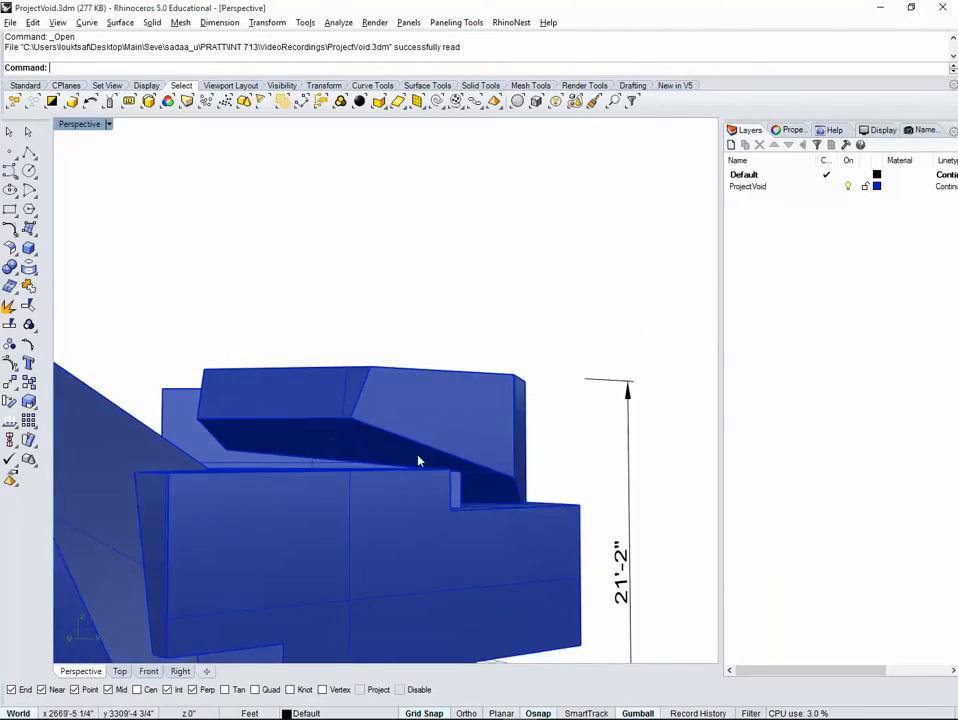
{"action": "right_click_drag", "start_coordinate": [417, 460], "coordinate": [537, 484]}
{"action": "scroll", "coordinate": [483, 425], "scroll_direction": "down", "scroll_amount": 4}
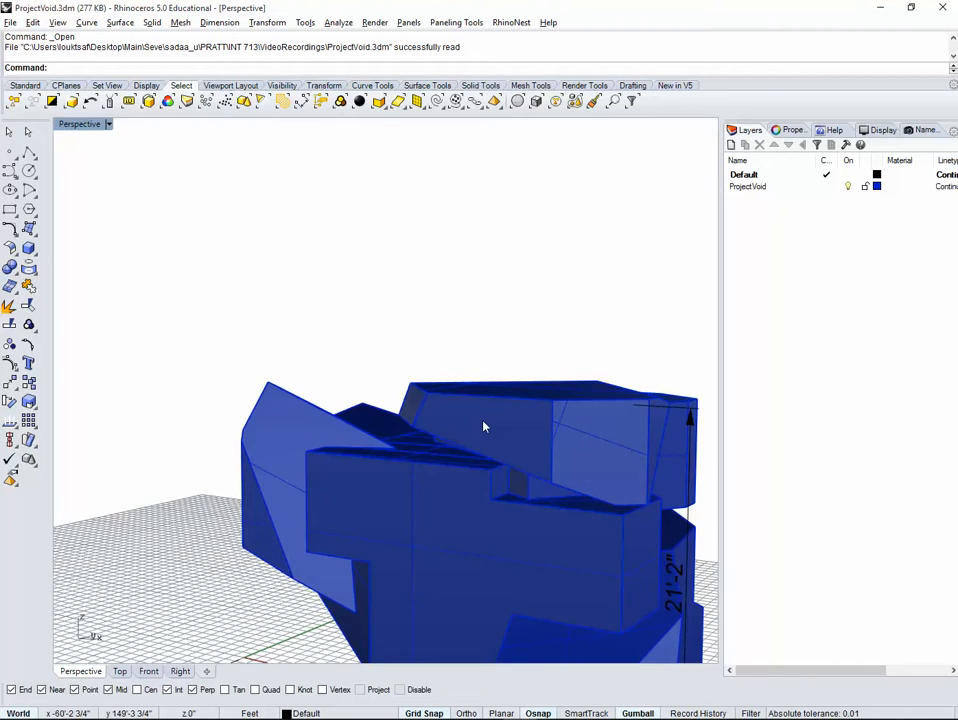
{"action": "right_click_drag", "start_coordinate": [487, 447], "coordinate": [421, 464]}
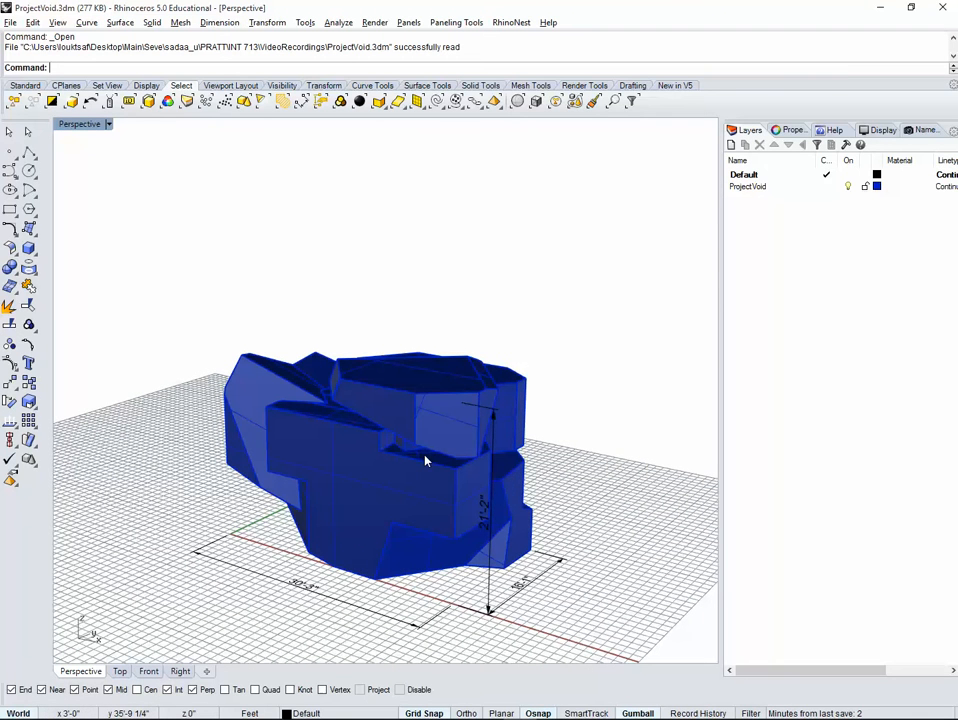
{"action": "right_click_drag", "start_coordinate": [425, 460], "coordinate": [391, 445]}
Reopen BaseModel.3dm and, with the box selected, switch the perspective view to shaded display.
{"action": "key", "text": "ctrl+o"}
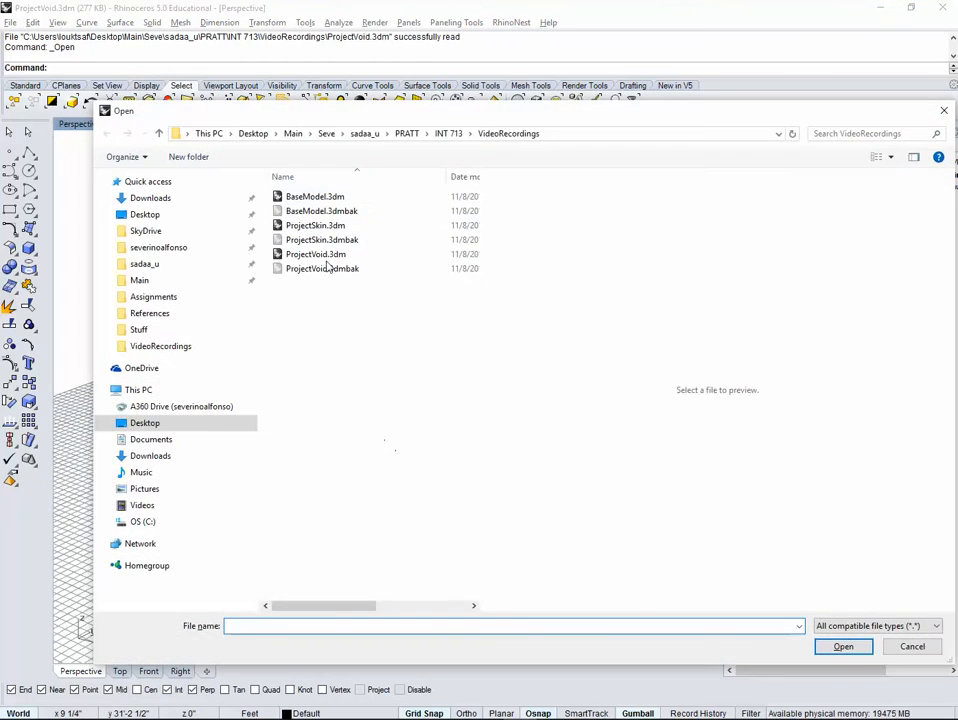
{"action": "double_click", "coordinate": [322, 195]}
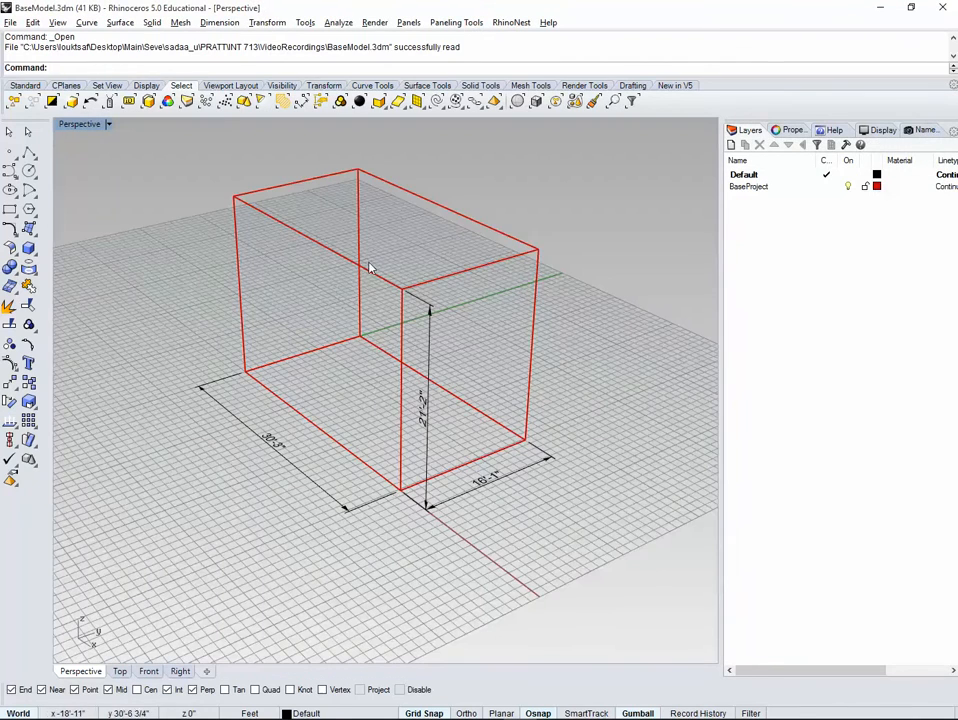
{"action": "left_click", "coordinate": [367, 270]}
{"action": "middle_click", "coordinate": [292, 228]}
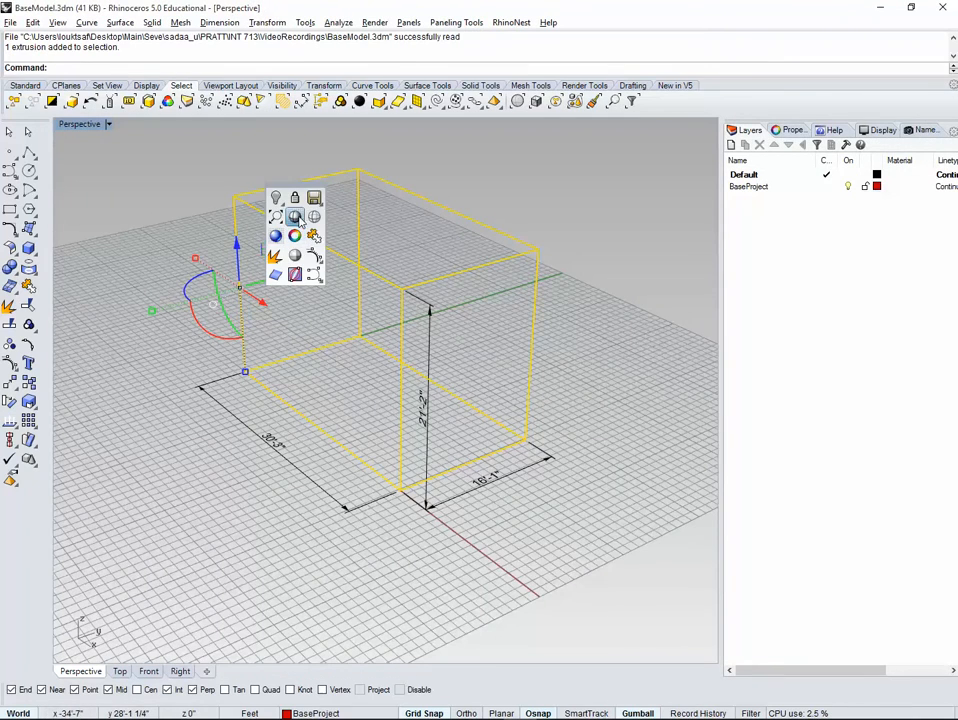
{"action": "left_click", "coordinate": [296, 218]}
{"action": "right_click_drag", "start_coordinate": [327, 271], "coordinate": [353, 269]}
Start exporting the selected box with ACIS (*.sat) as the file type.
{"action": "left_click", "coordinate": [10, 22]}
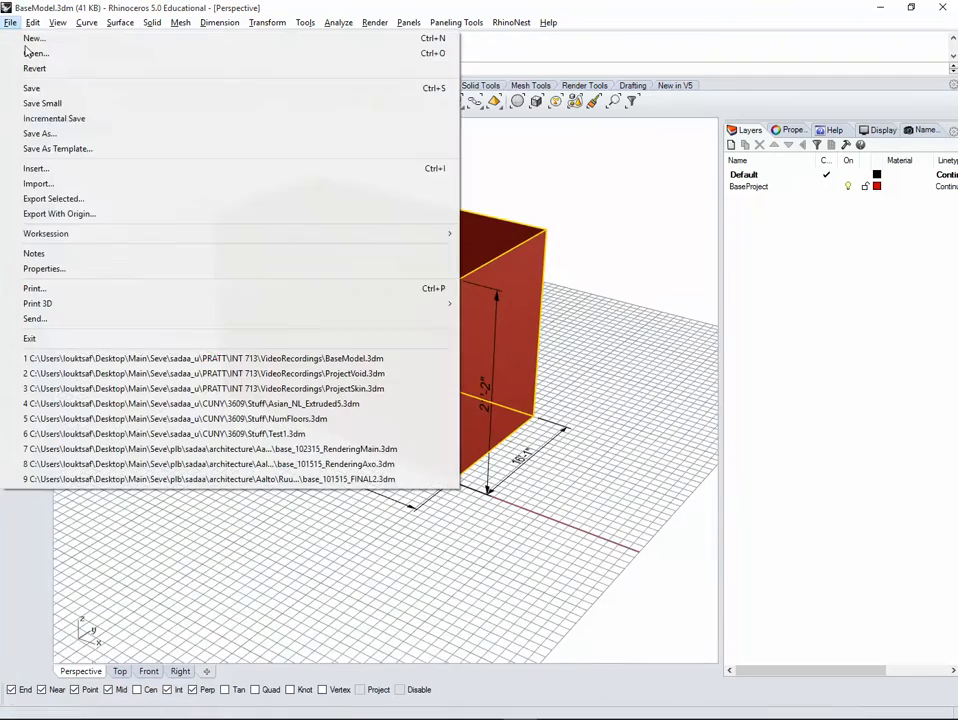
{"action": "left_click", "coordinate": [45, 198]}
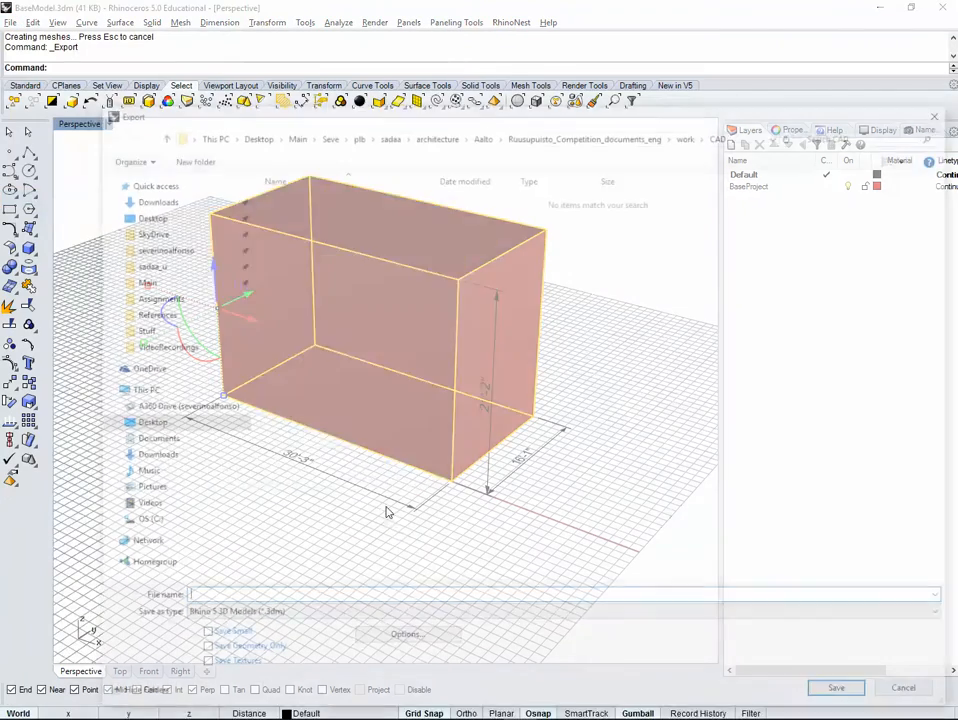
{"action": "left_click", "coordinate": [287, 617]}
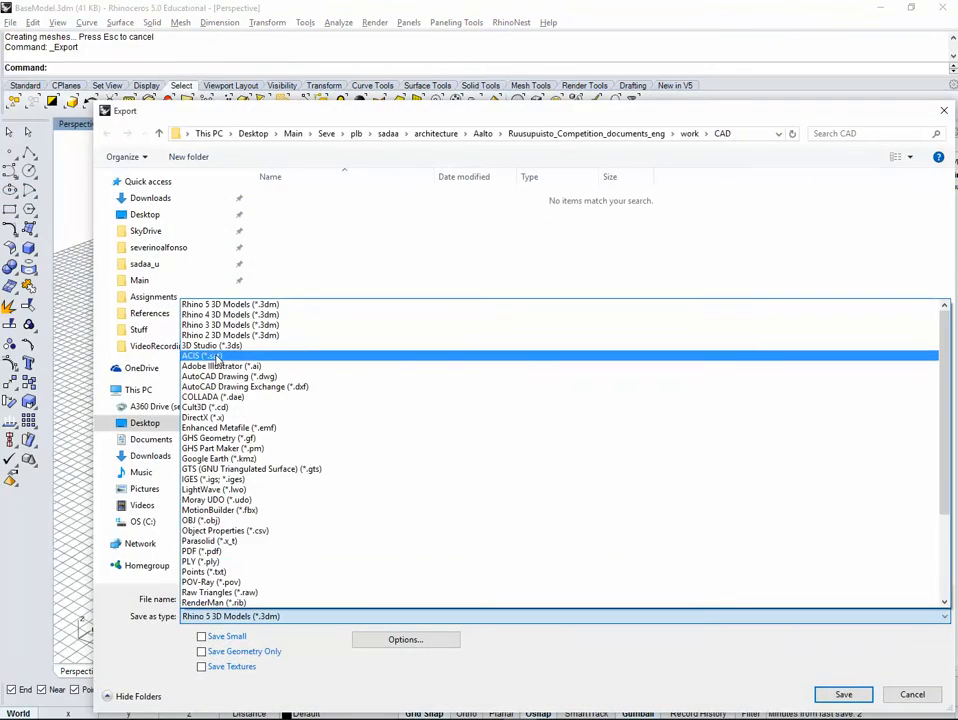
{"action": "left_click", "coordinate": [217, 358]}
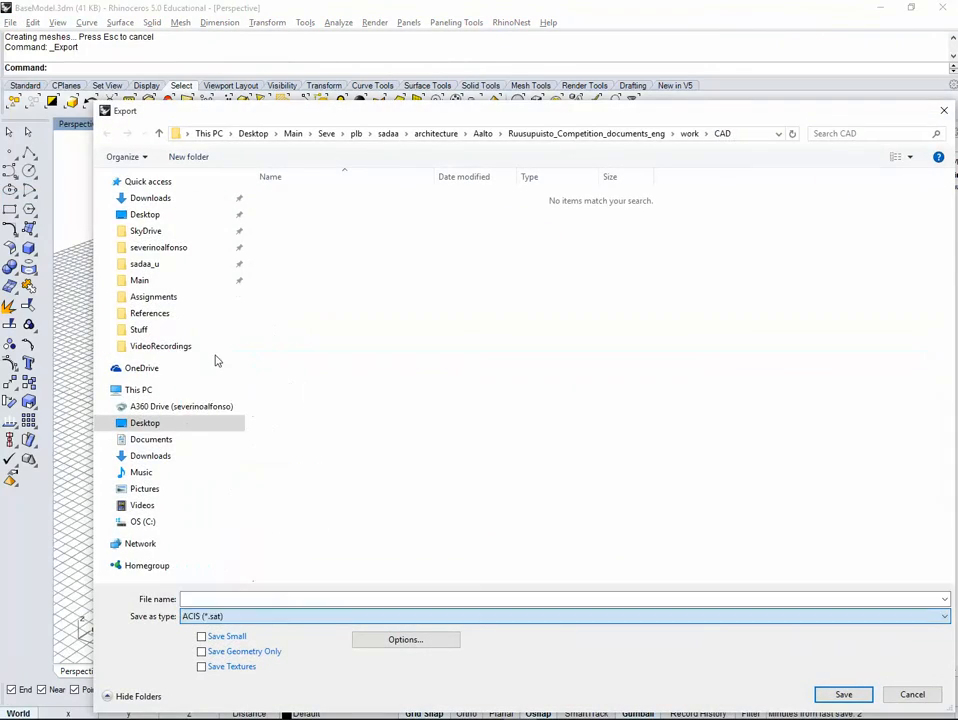
Set the export destination to the VideoRecordings folder inside sadaa_u, PRATT, INT 713.
{"action": "left_click", "coordinate": [387, 134]}
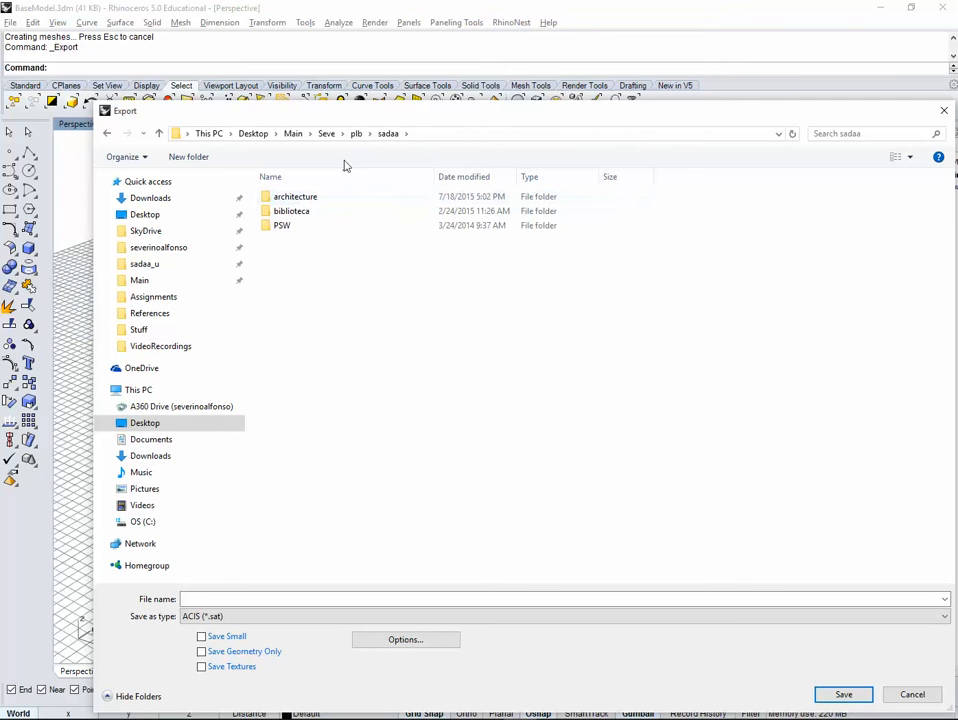
{"action": "left_click", "coordinate": [328, 134]}
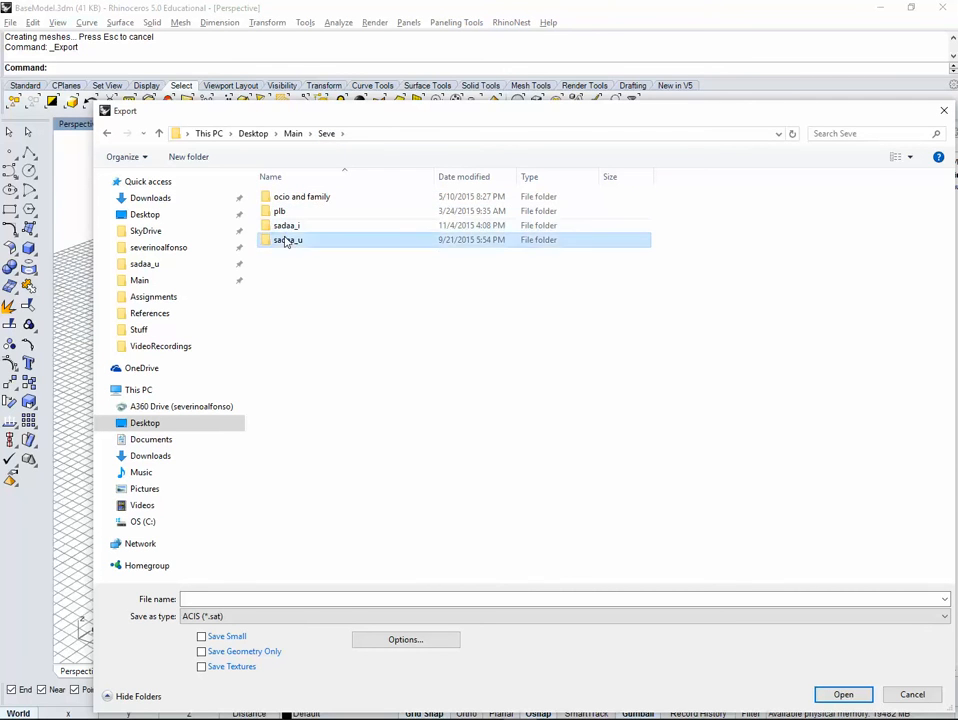
{"action": "double_click", "coordinate": [286, 242]}
{"action": "double_click", "coordinate": [286, 312]}
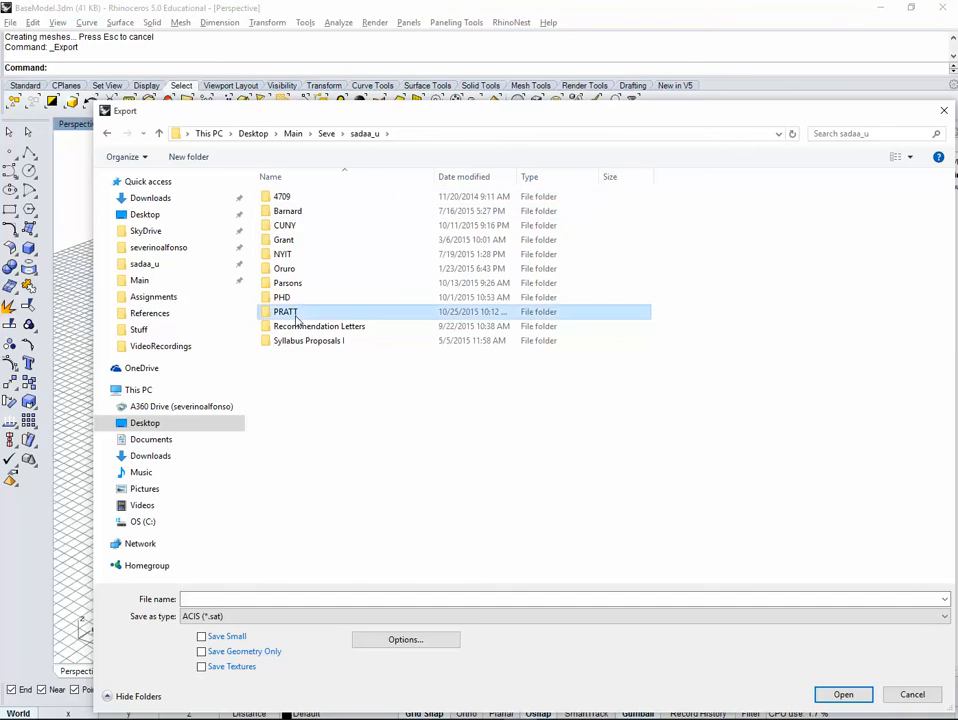
{"action": "double_click", "coordinate": [288, 211]}
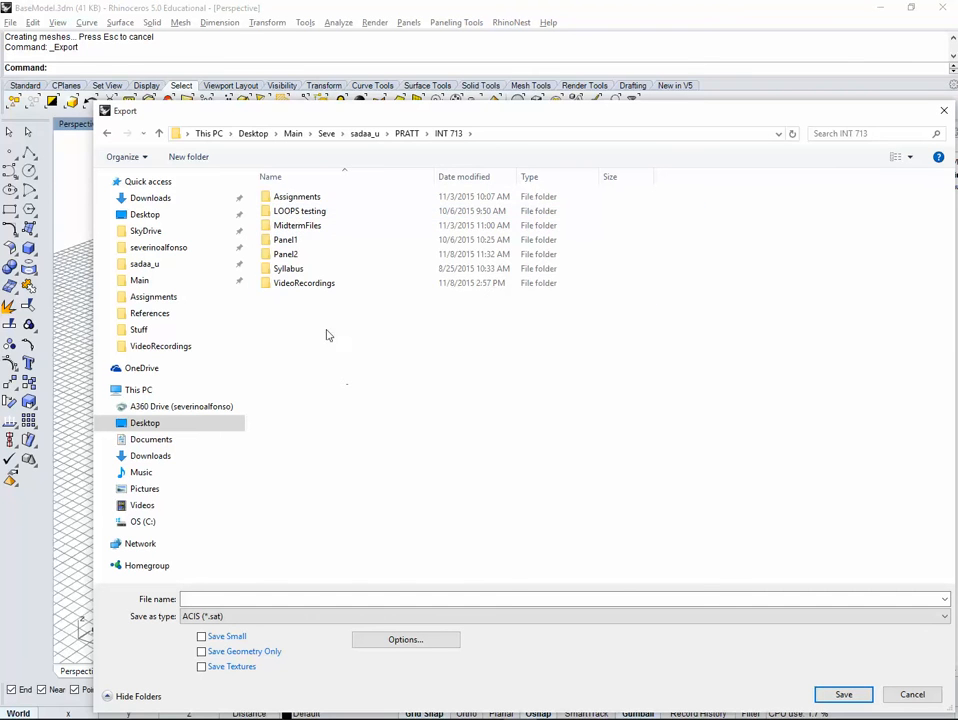
{"action": "double_click", "coordinate": [300, 285]}
Save the exported box as ProjectBase with the Default SAT export options, and clear the selection.
{"action": "left_click", "coordinate": [258, 600]}
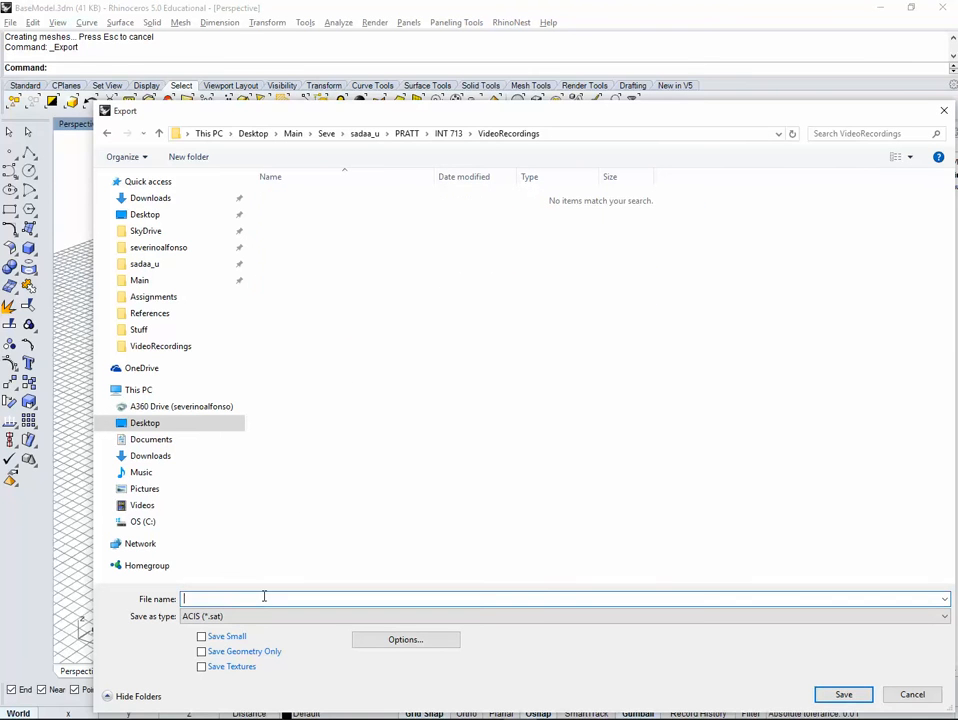
{"action": "type", "text": "Pro"}
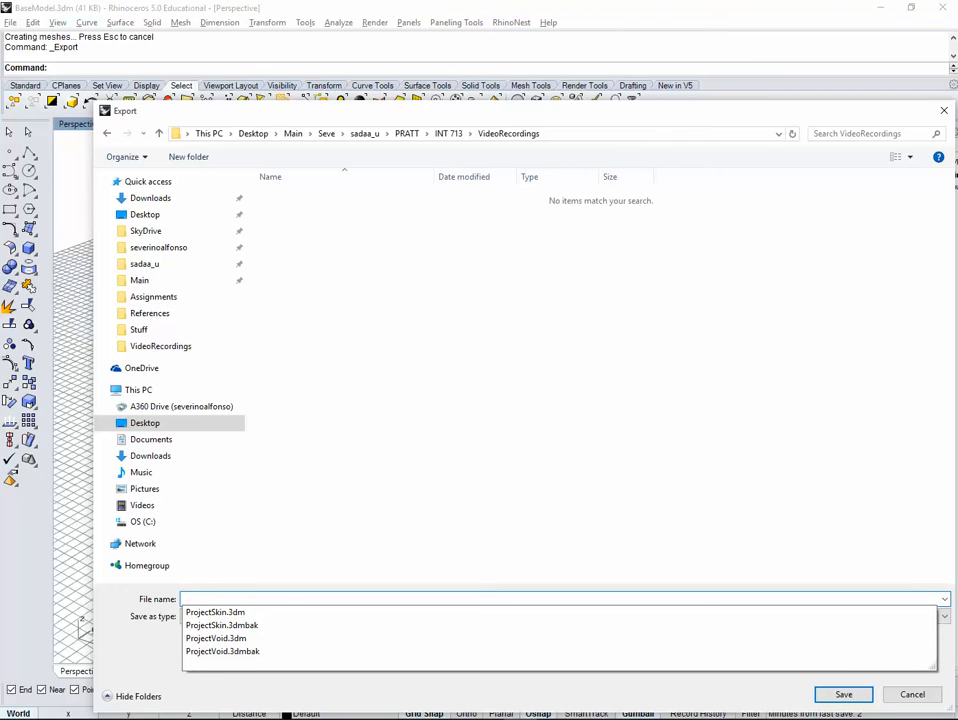
{"action": "key", "text": "BackSpace"}
{"action": "key", "text": "BackSpace"}
{"action": "key", "text": "BackSpace"}
{"action": "key", "text": "BackSpace"}
{"action": "key", "text": "BackSpace"}
{"action": "key", "text": "BackSpace"}
{"action": "key", "text": "BackSpace"}
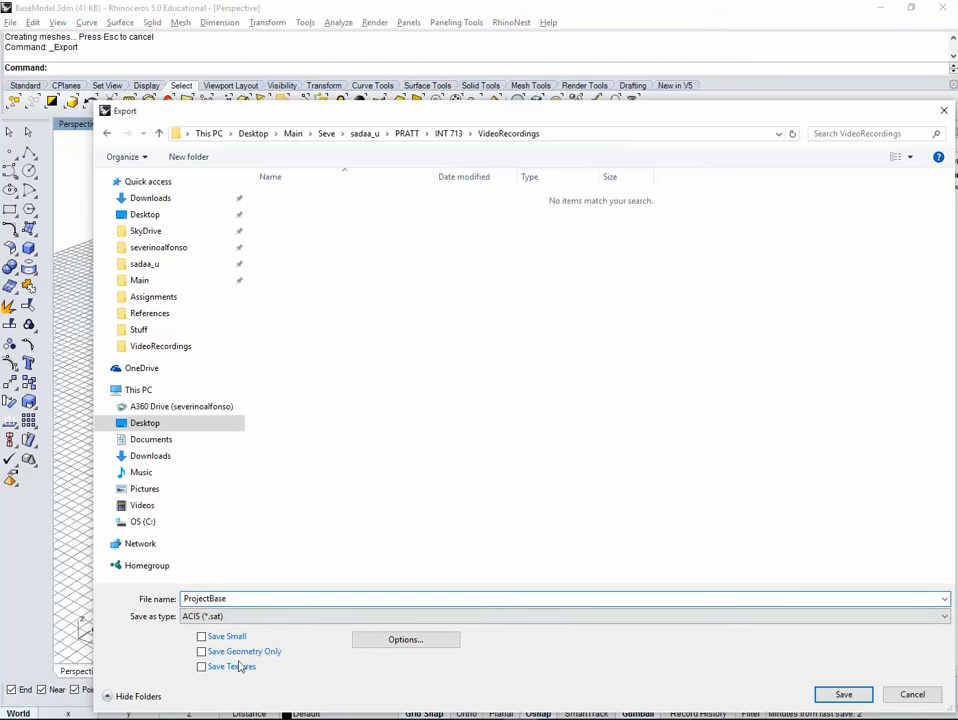
{"action": "type", "text": "ProjectBase"}
{"action": "left_click", "coordinate": [844, 694]}
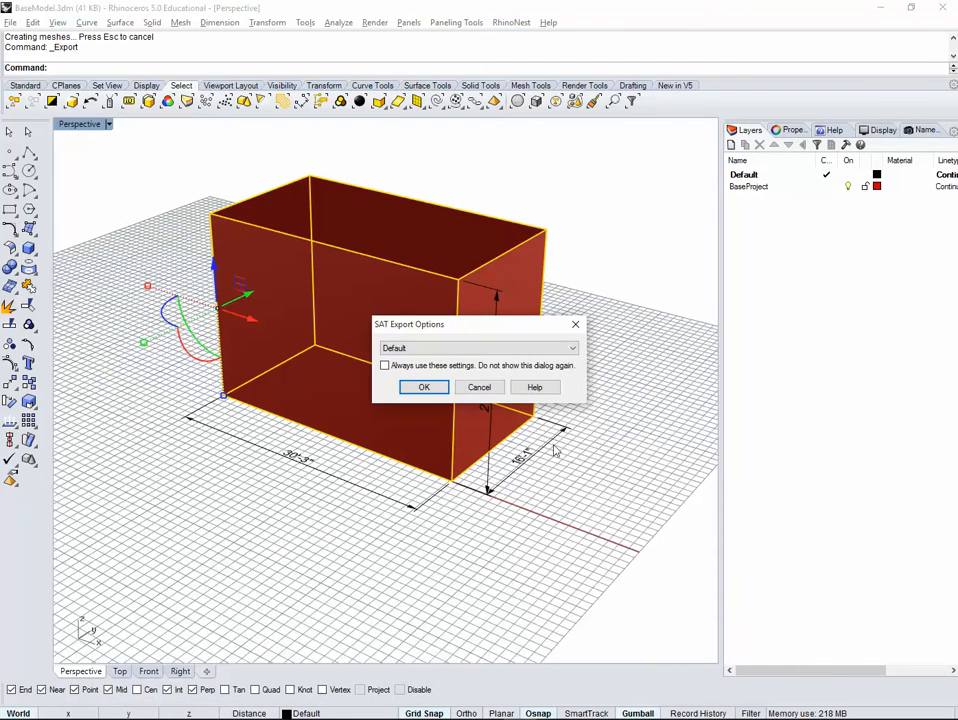
{"action": "left_click", "coordinate": [424, 387]}
{"action": "left_click", "coordinate": [108, 189]}
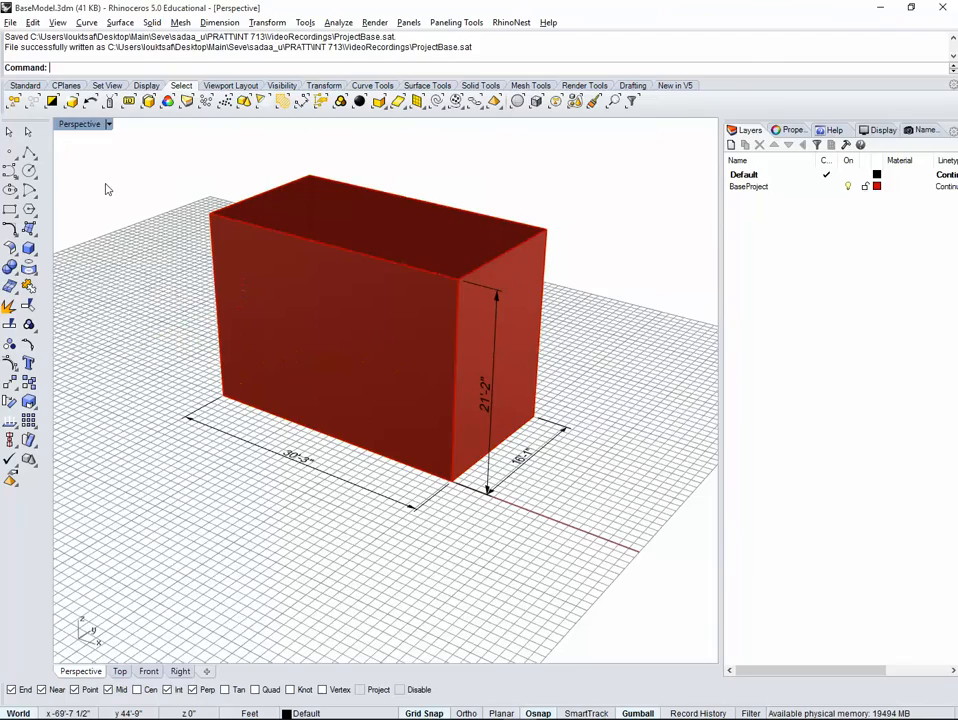
Open ProjectSkin.3dm from the VideoRecordings folder.
{"action": "key", "text": "ctrl+o"}
{"action": "left_click", "coordinate": [330, 228]}
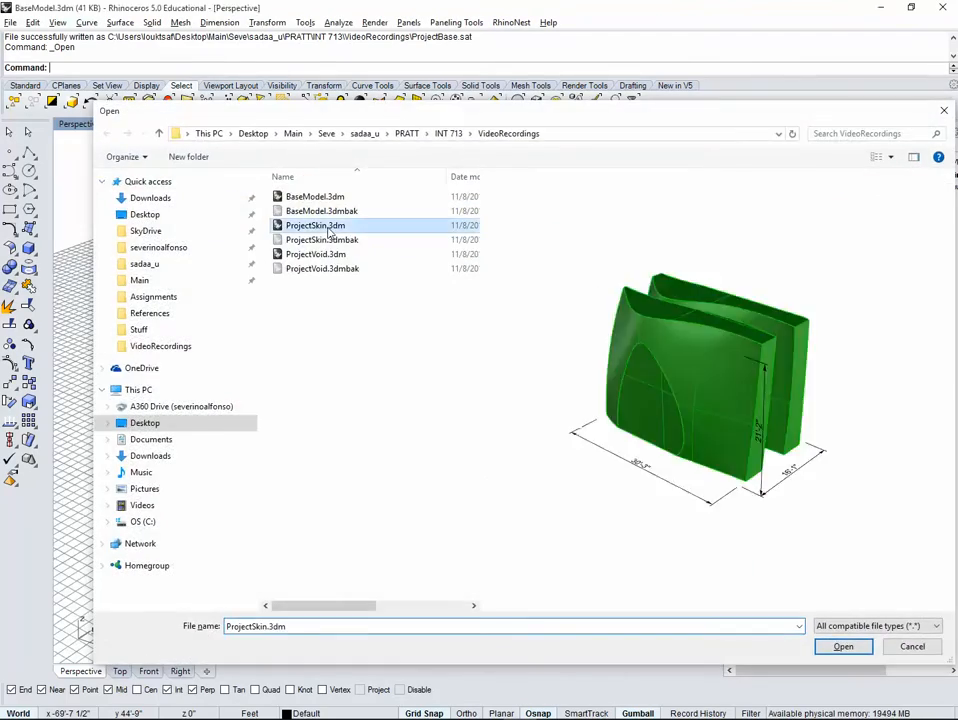
{"action": "double_click", "coordinate": [330, 228]}
{"action": "right_click_drag", "start_coordinate": [524, 259], "coordinate": [552, 260]}
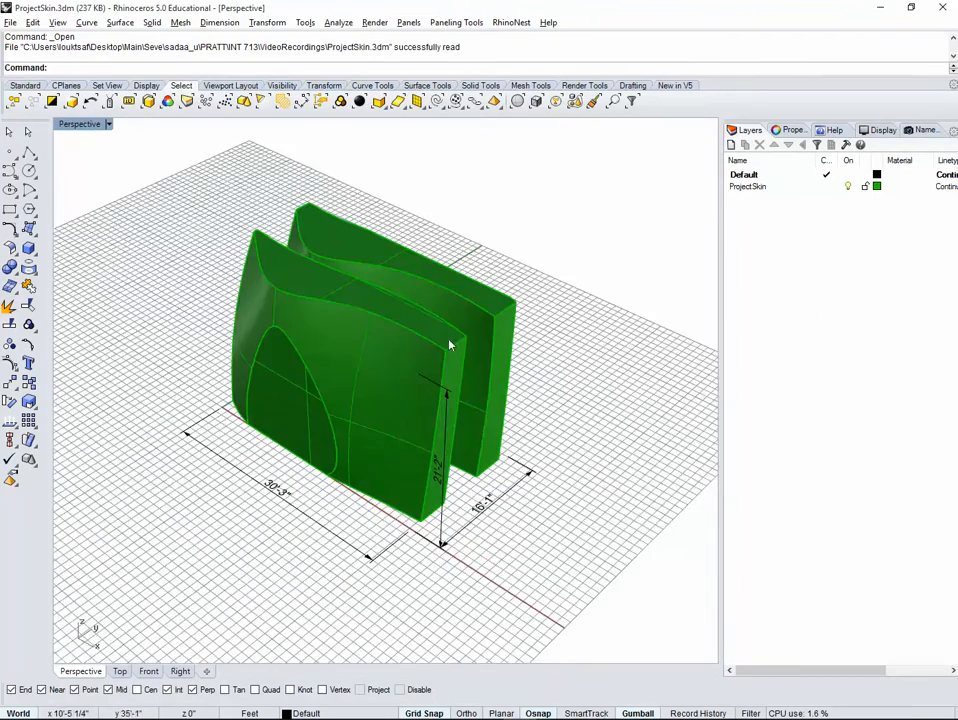
{"action": "right_click_drag", "start_coordinate": [450, 345], "coordinate": [434, 321]}
{"action": "left_click_drag", "start_coordinate": [399, 244], "coordinate": [349, 303]}
{"action": "right_click_drag", "start_coordinate": [368, 430], "coordinate": [438, 421]}
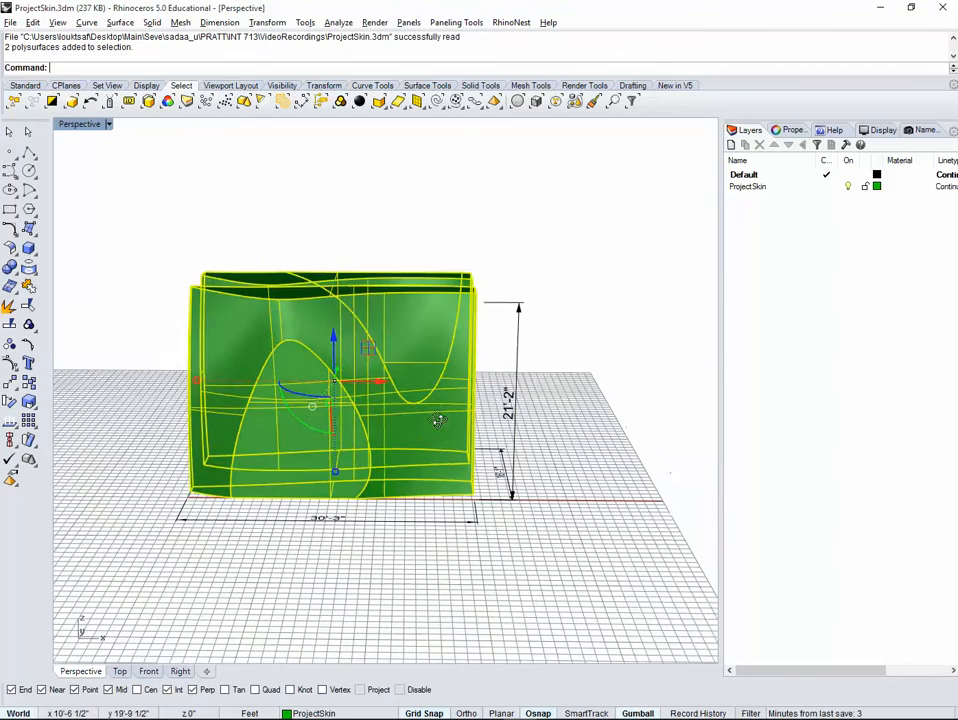
{"action": "left_click_drag", "start_coordinate": [521, 499], "coordinate": [511, 528]}
{"action": "left_click", "coordinate": [512, 534]}
{"action": "right_click_drag", "start_coordinate": [557, 538], "coordinate": [465, 554]}
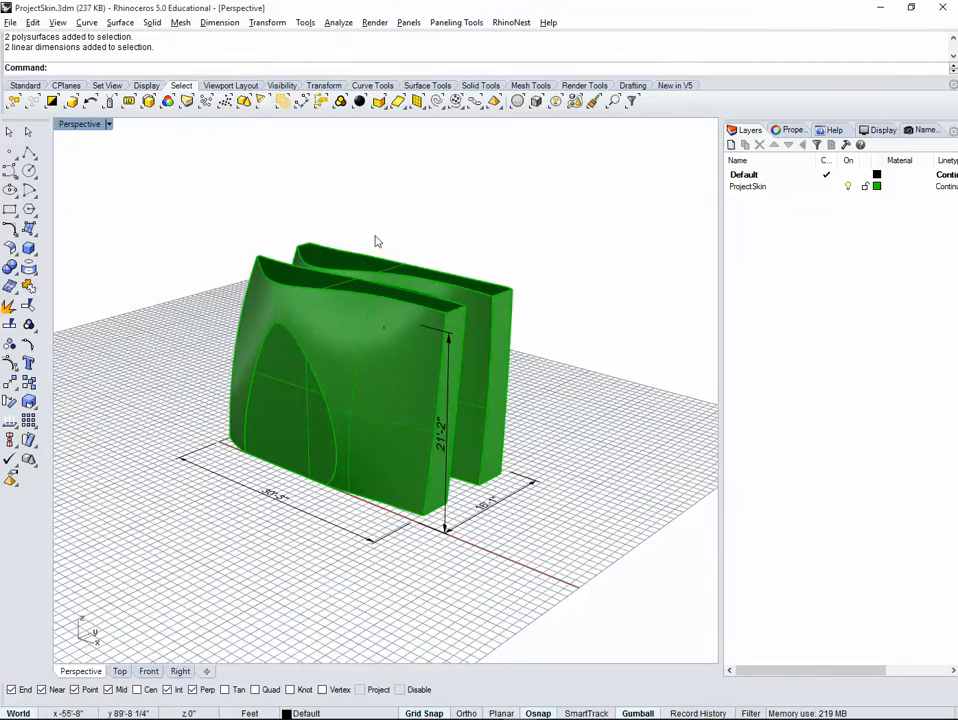
Export the two skin polysurfaces as ProjectSkin.sat to the VideoRecordings folder with the default SAT export options, and clear the selection.
{"action": "left_click_drag", "start_coordinate": [377, 238], "coordinate": [342, 301]}
{"action": "left_click", "coordinate": [9, 25]}
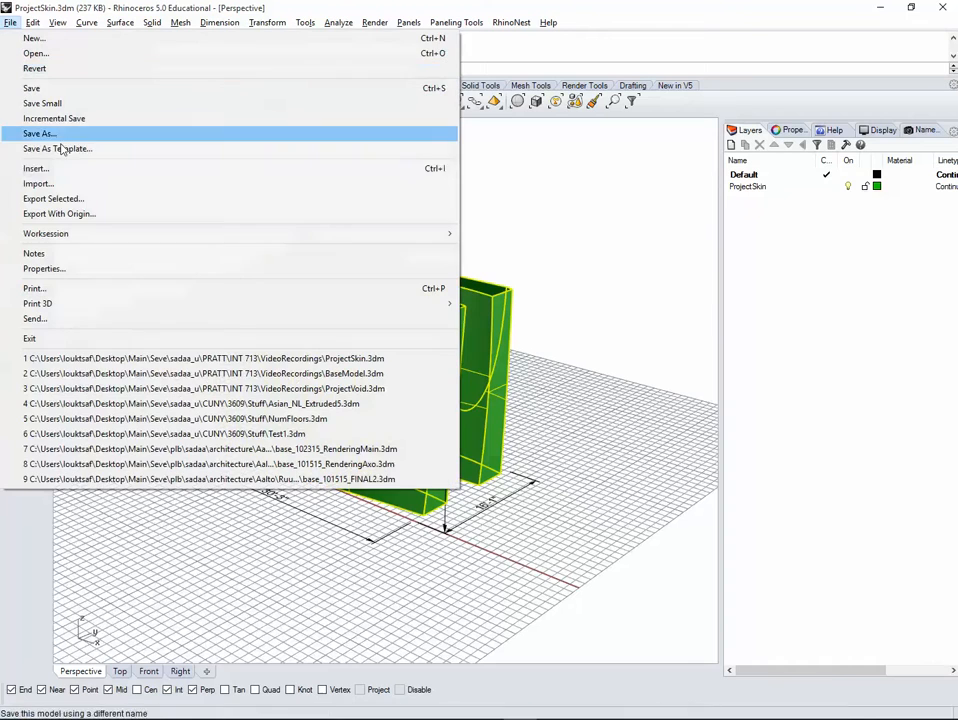
{"action": "left_click", "coordinate": [72, 198]}
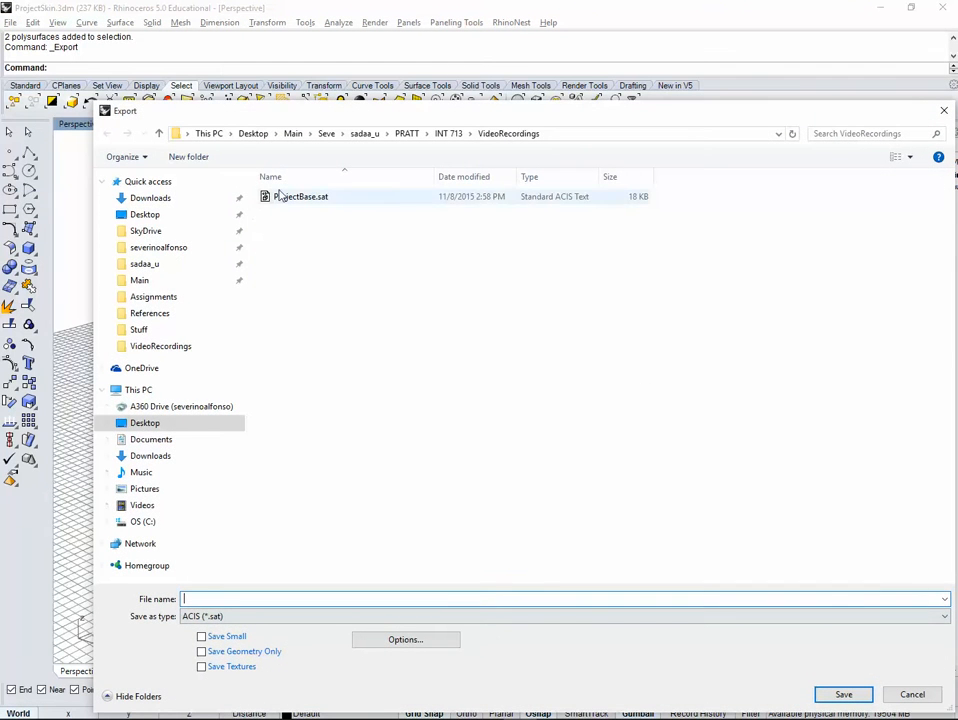
{"action": "left_click", "coordinate": [281, 196]}
{"action": "left_click", "coordinate": [229, 599]}
{"action": "left_click", "coordinate": [229, 599]}
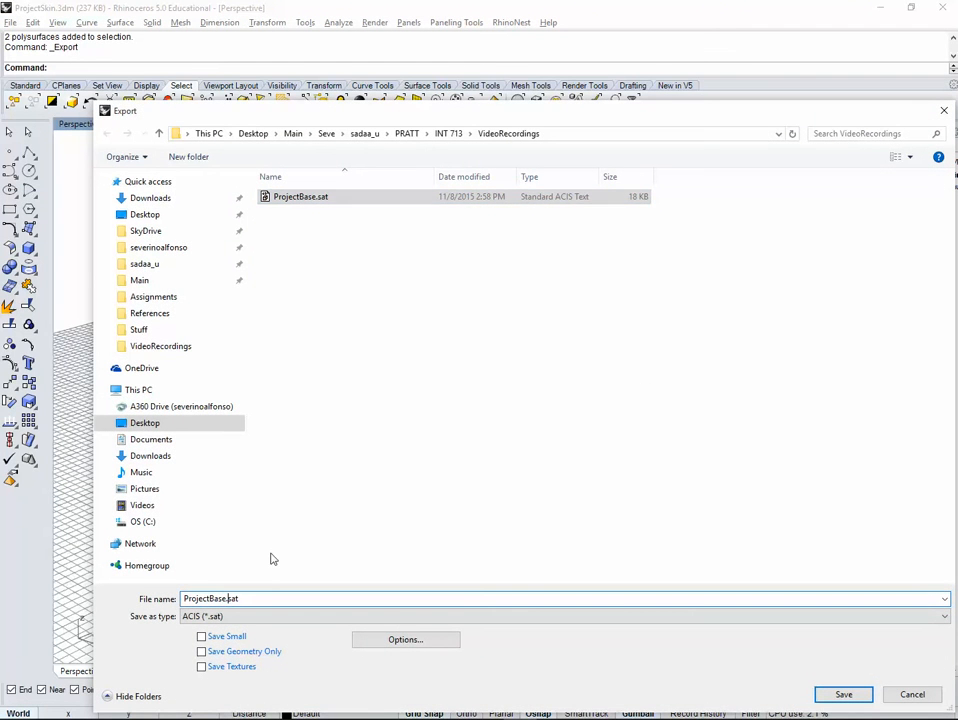
{"action": "key", "text": "BackSpace"}
{"action": "key", "text": "BackSpace"}
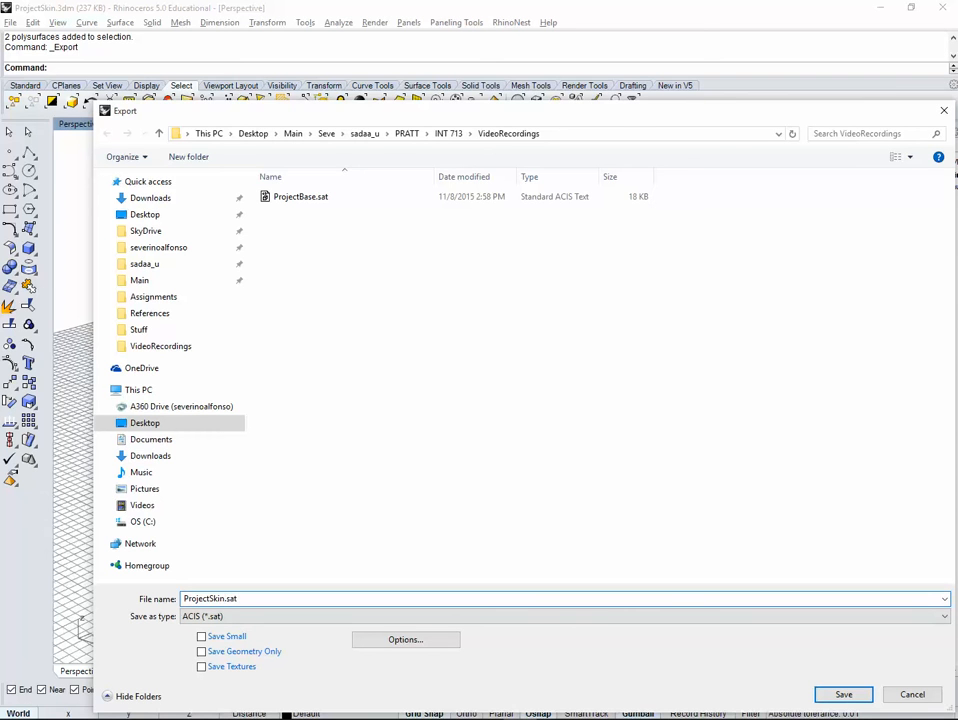
{"action": "key", "text": "Return"}
{"action": "left_click", "coordinate": [426, 387]}
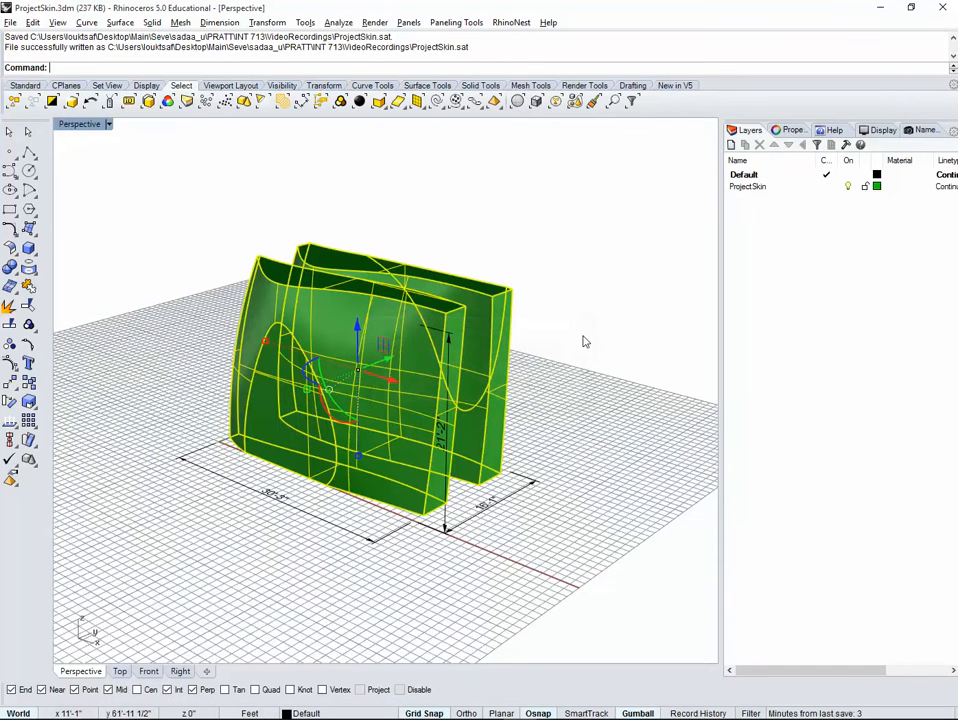
{"action": "key", "text": "Escape"}
Open ProjectVoid.3dm from the VideoRecordings folder and select its blue polysurface.
{"action": "key", "text": "ctrl+o"}
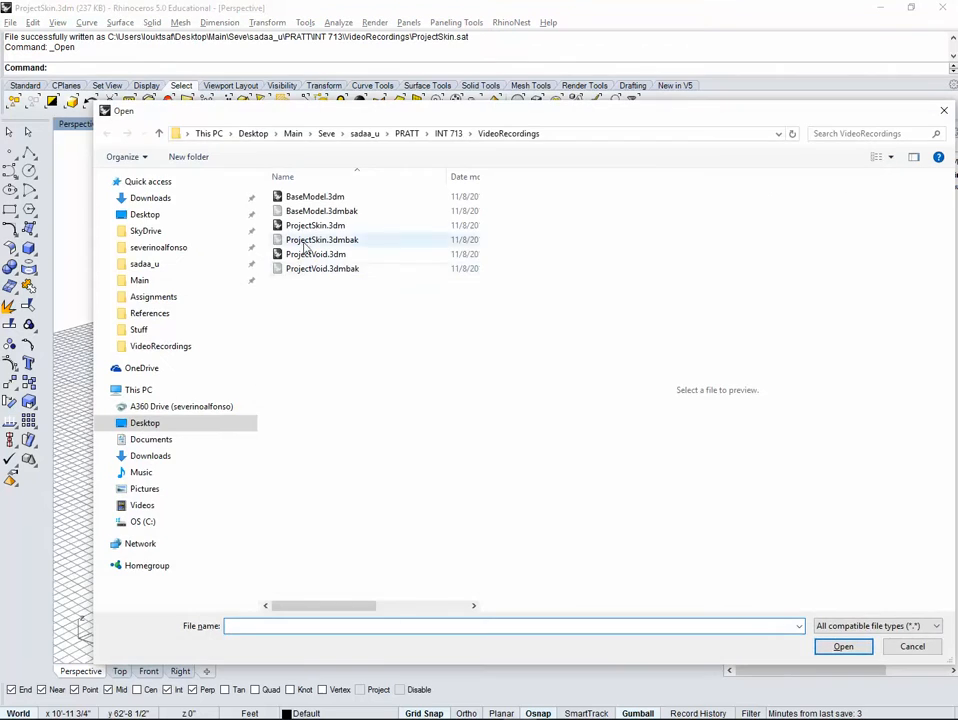
{"action": "double_click", "coordinate": [308, 254]}
{"action": "left_click", "coordinate": [421, 392]}
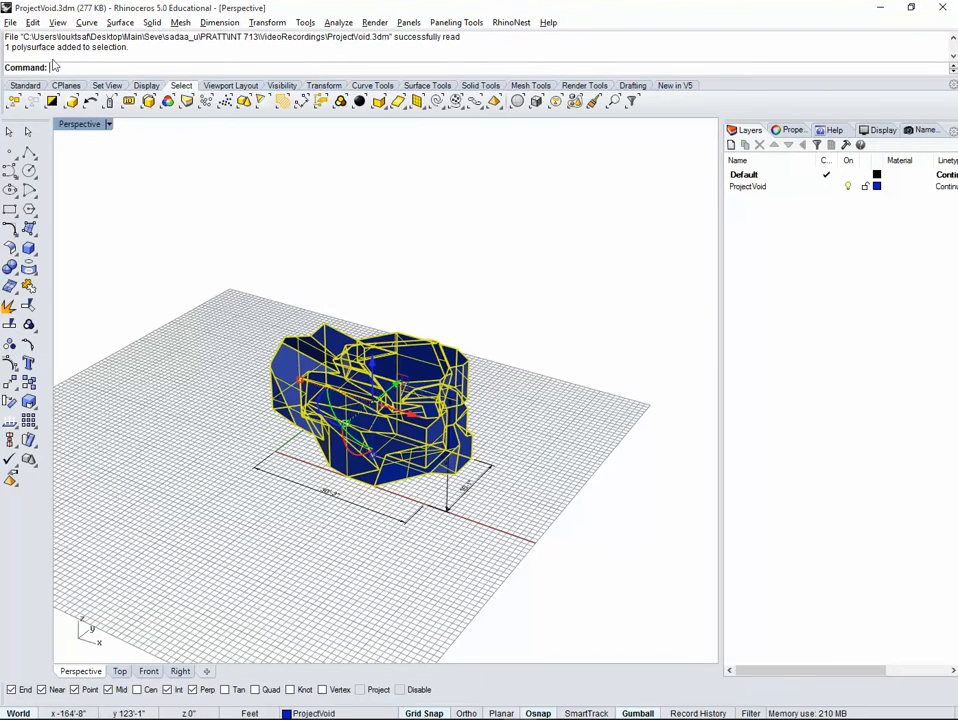
Export the selected void polysurface as ProjectVoid in ACIS format with the default SAT options, and clear the selection.
{"action": "left_click", "coordinate": [10, 22]}
{"action": "left_click", "coordinate": [125, 199]}
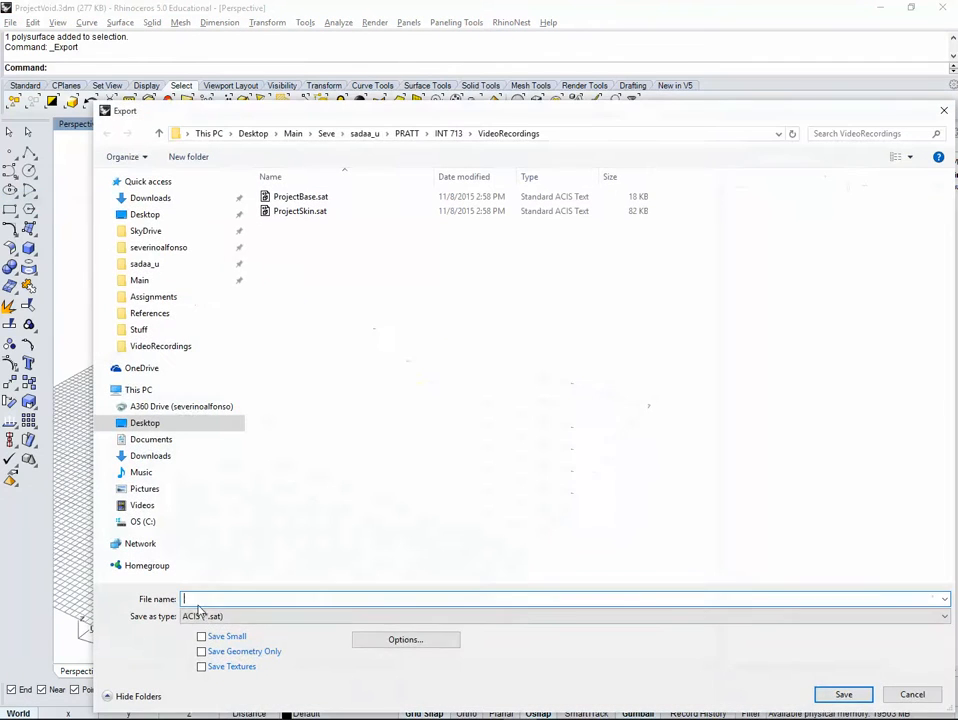
{"action": "type", "text": "Projec"}
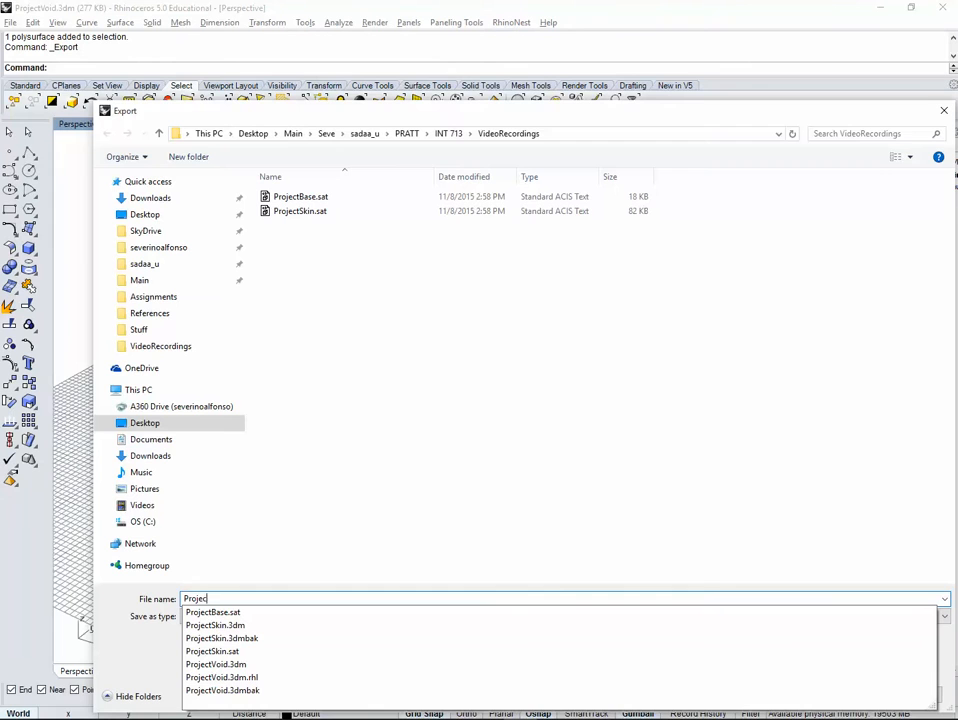
{"action": "type", "text": "tVoid"}
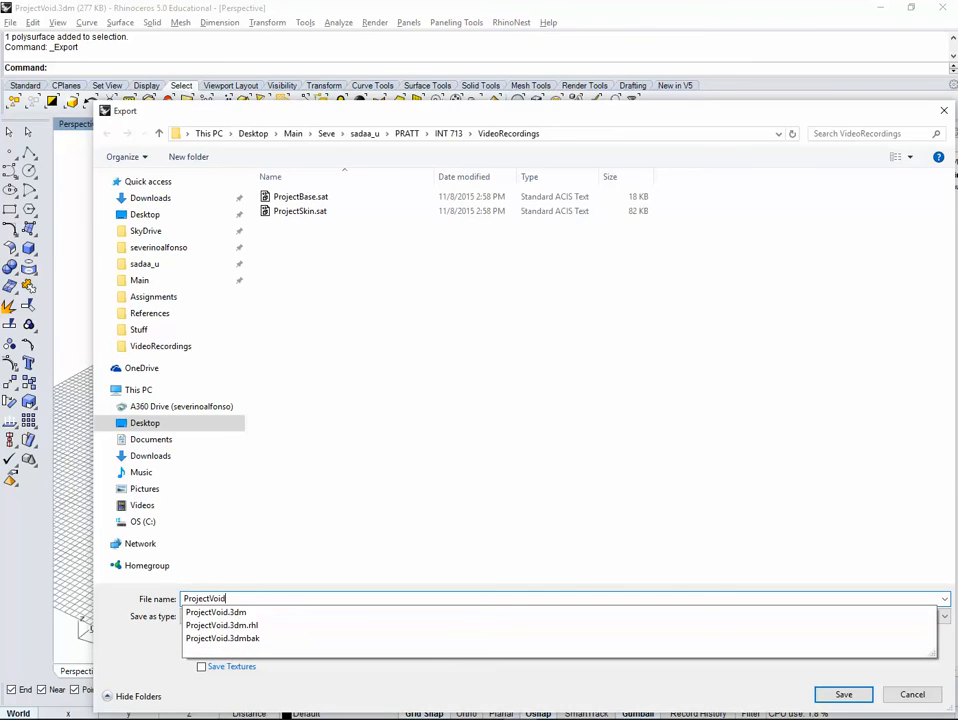
{"action": "key", "text": "Return"}
{"action": "left_click", "coordinate": [425, 387]}
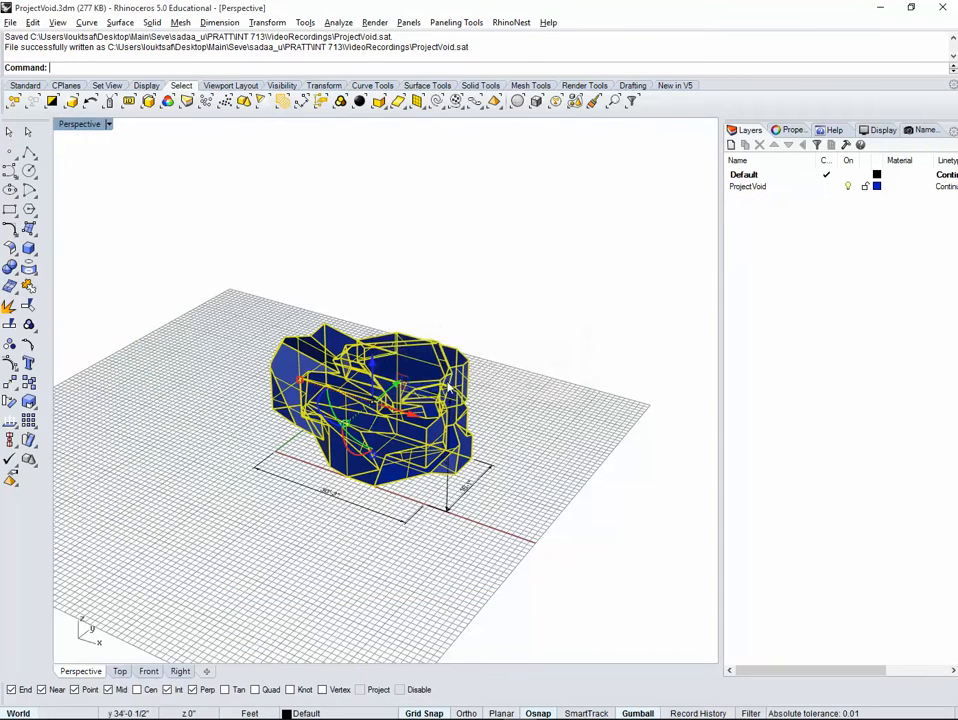
{"action": "key", "text": "Escape"}
Try moving the large front face of the void polysurface with the gumball, and undo the face moves.
{"action": "right_click_drag", "start_coordinate": [449, 388], "coordinate": [385, 316]}
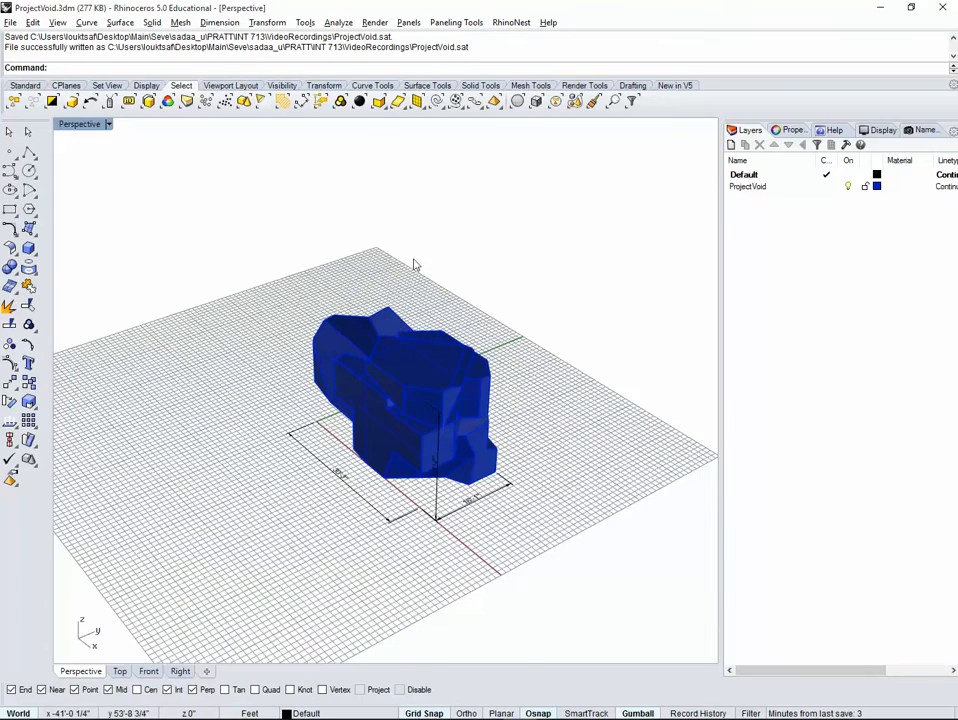
{"action": "right_click_drag", "start_coordinate": [415, 265], "coordinate": [506, 287]}
{"action": "scroll", "coordinate": [321, 445], "scroll_direction": "up", "scroll_amount": 8}
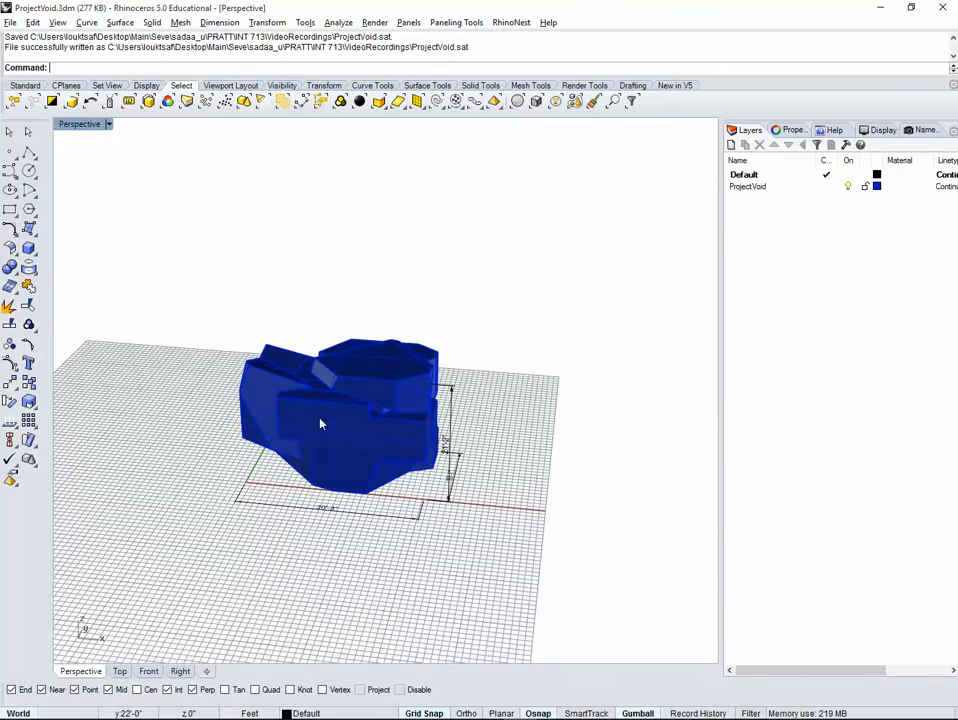
{"action": "right_click_drag", "start_coordinate": [369, 424], "coordinate": [224, 462]}
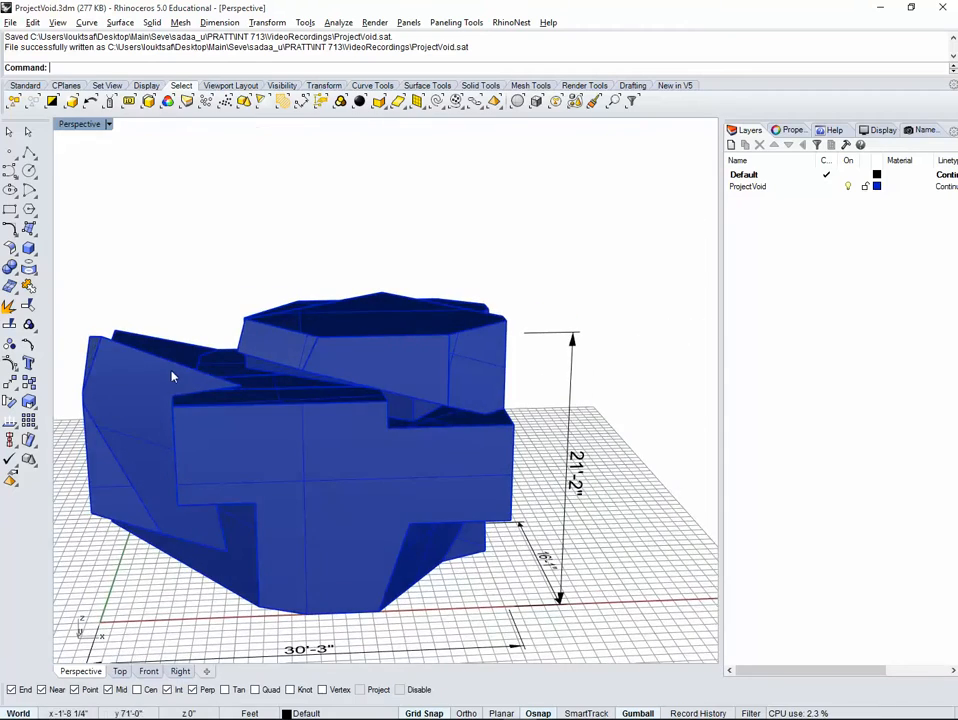
{"action": "right_click_drag", "start_coordinate": [438, 492], "coordinate": [340, 501]}
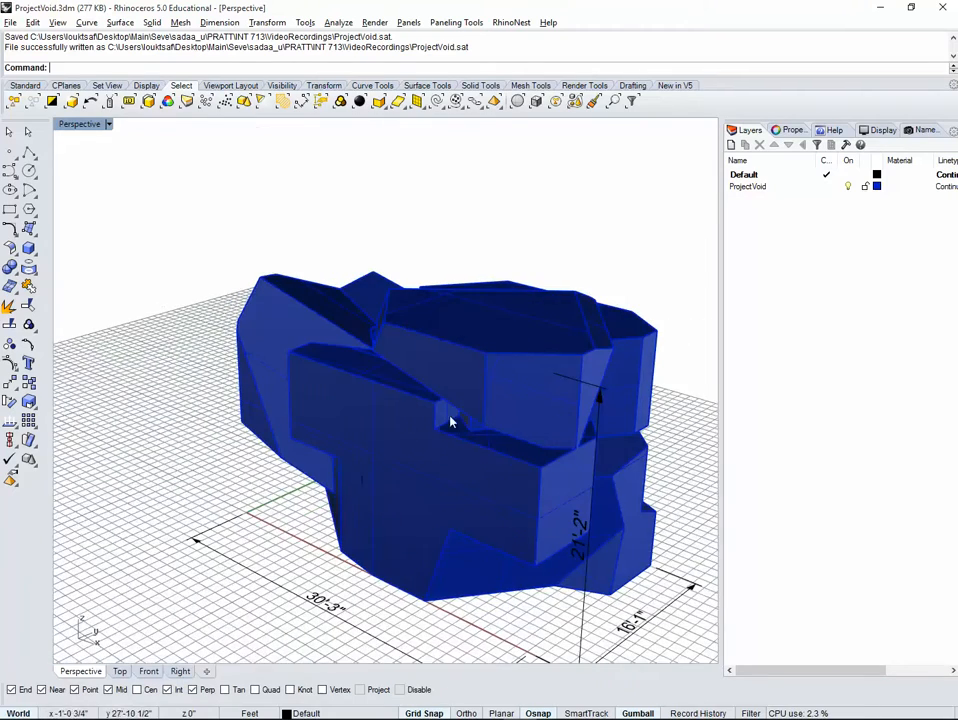
{"action": "right_click_drag", "start_coordinate": [451, 421], "coordinate": [355, 473]}
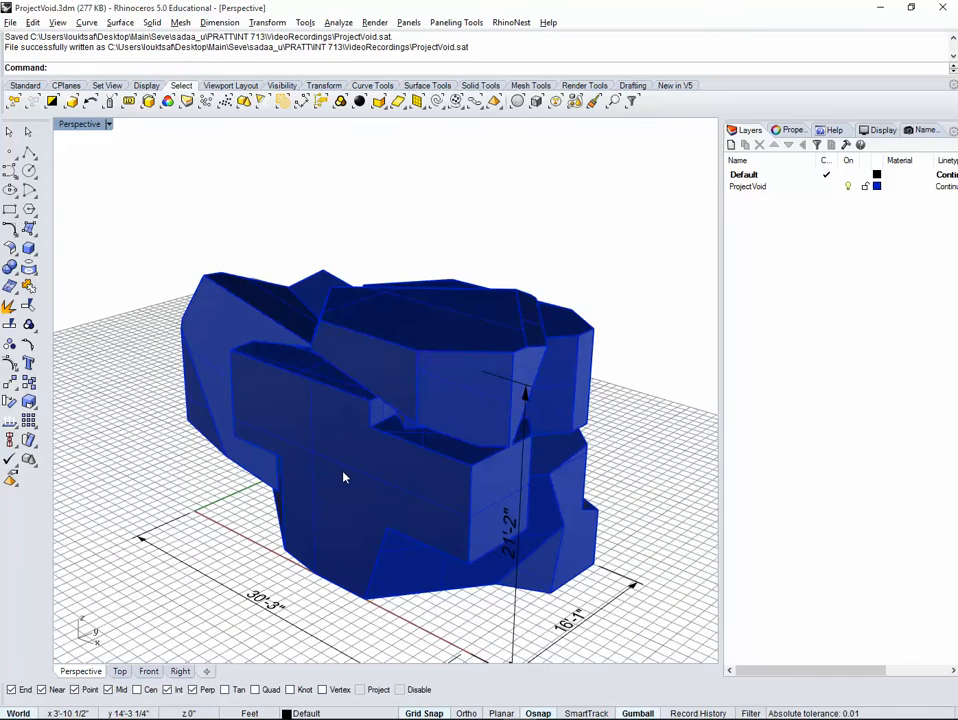
{"action": "left_click", "coordinate": [343, 477], "text": "ctrl+shift"}
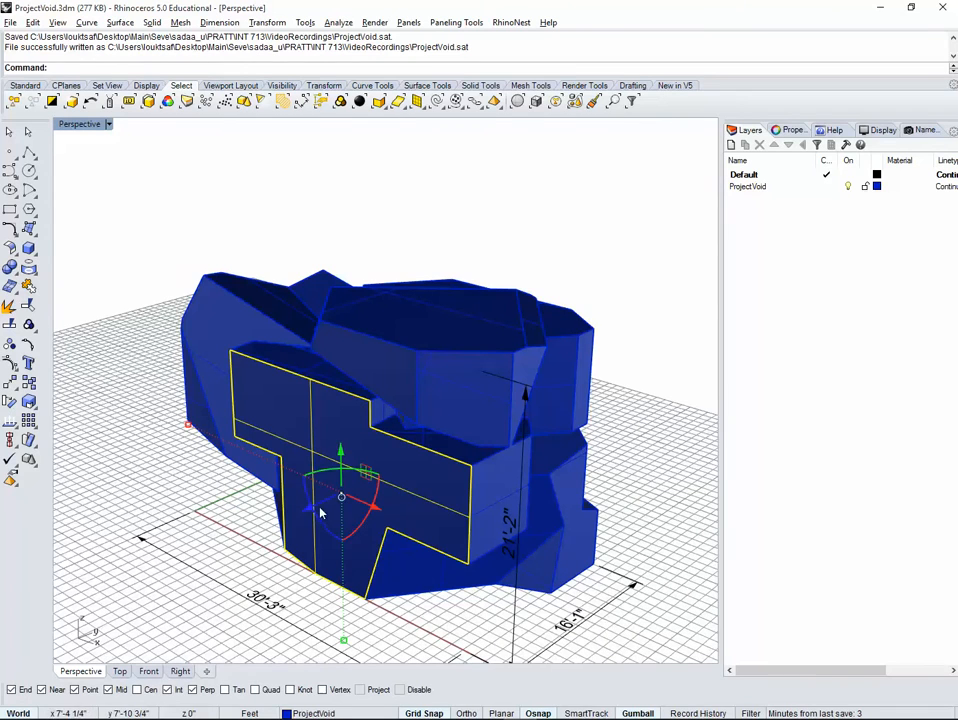
{"action": "left_click_drag", "start_coordinate": [332, 505], "coordinate": [386, 551]}
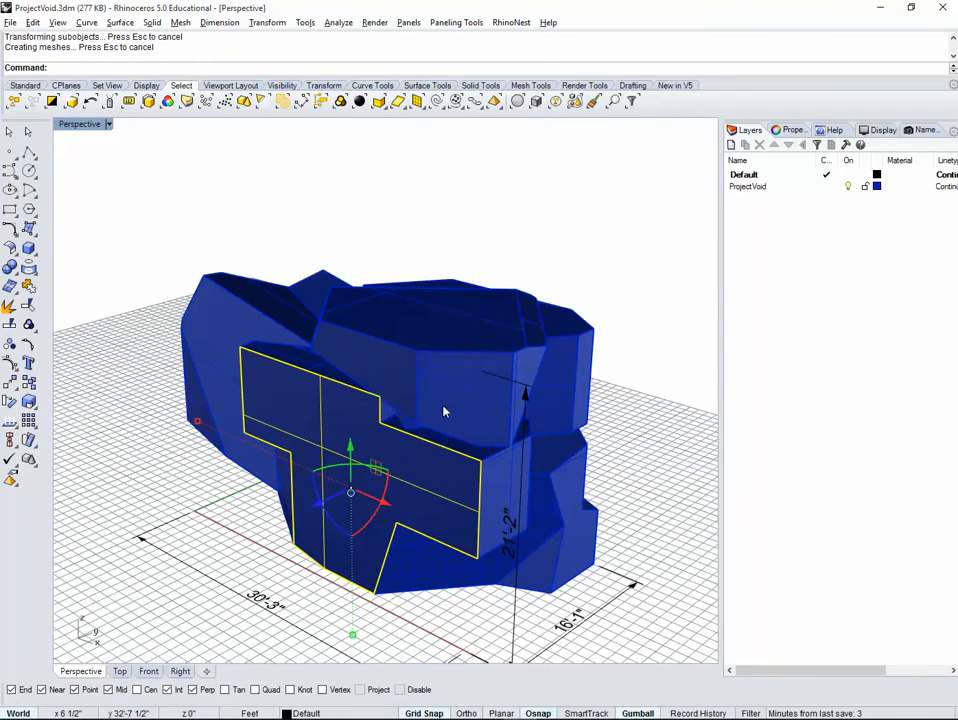
{"action": "right_click_drag", "start_coordinate": [445, 411], "coordinate": [436, 452]}
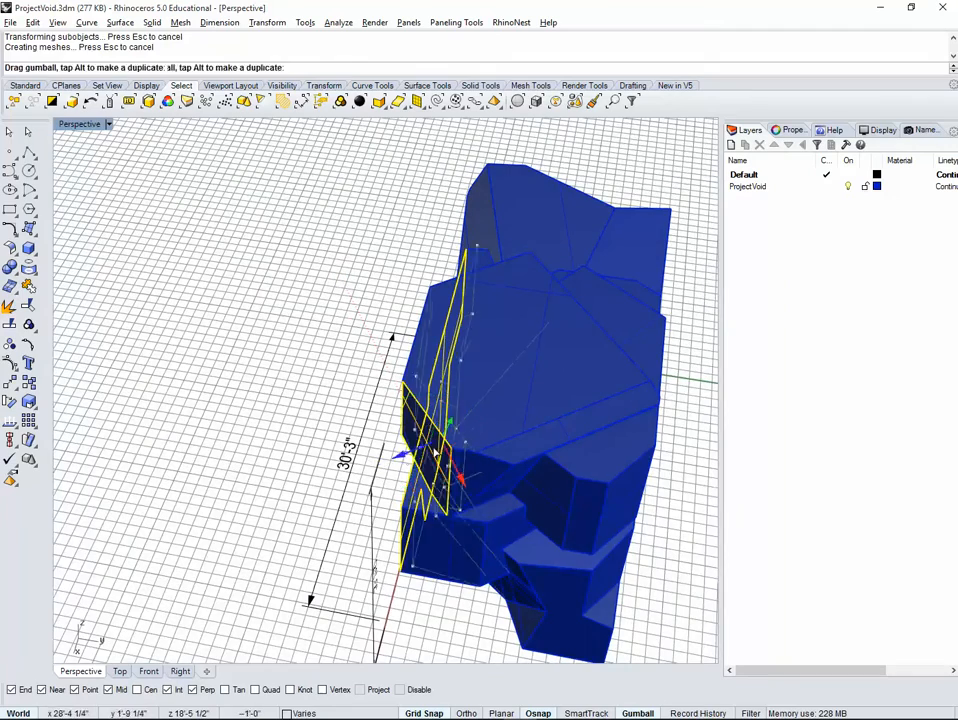
{"action": "left_click_drag", "start_coordinate": [434, 453], "coordinate": [447, 451]}
{"action": "right_click_drag", "start_coordinate": [590, 479], "coordinate": [538, 485]}
{"action": "key", "text": "ctrl+z"}
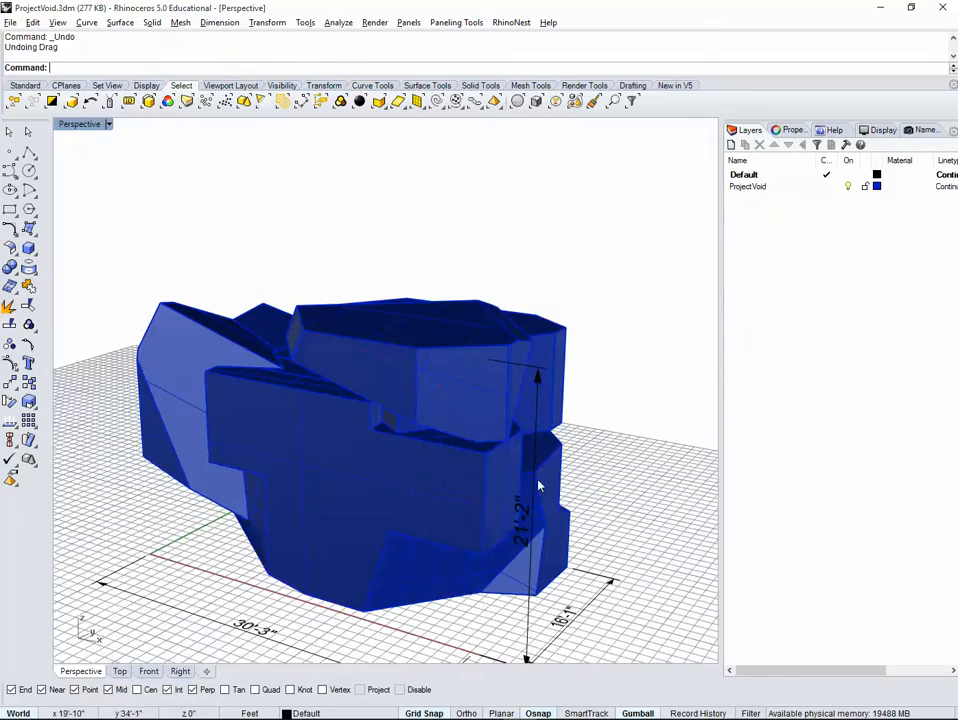
Try moving the triangular underside face at the void's end near the origin with the gumball, and undo the move.
{"action": "right_click_drag", "start_coordinate": [348, 362], "coordinate": [373, 472]}
{"action": "scroll", "coordinate": [301, 419], "scroll_direction": "down", "scroll_amount": 4}
{"action": "scroll", "coordinate": [373, 472], "scroll_direction": "up", "scroll_amount": 4}
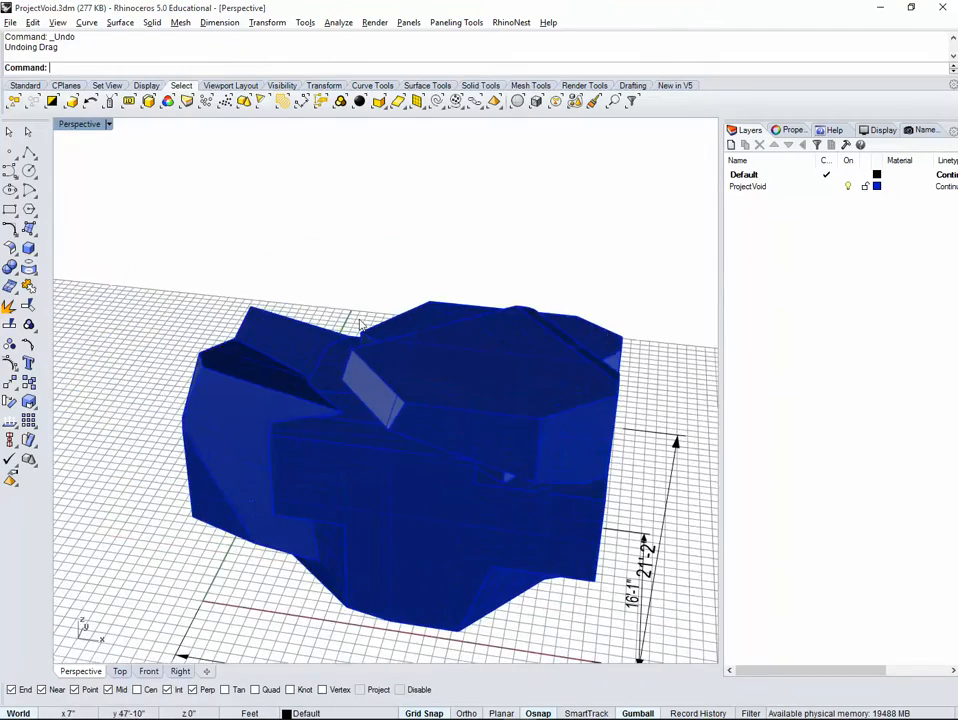
{"action": "scroll", "coordinate": [373, 472], "scroll_direction": "down", "scroll_amount": 5}
{"action": "scroll", "coordinate": [373, 472], "scroll_direction": "up", "scroll_amount": 4}
{"action": "right_click_drag", "start_coordinate": [302, 487], "coordinate": [284, 525]}
{"action": "right_click_drag", "start_coordinate": [302, 461], "coordinate": [204, 531]}
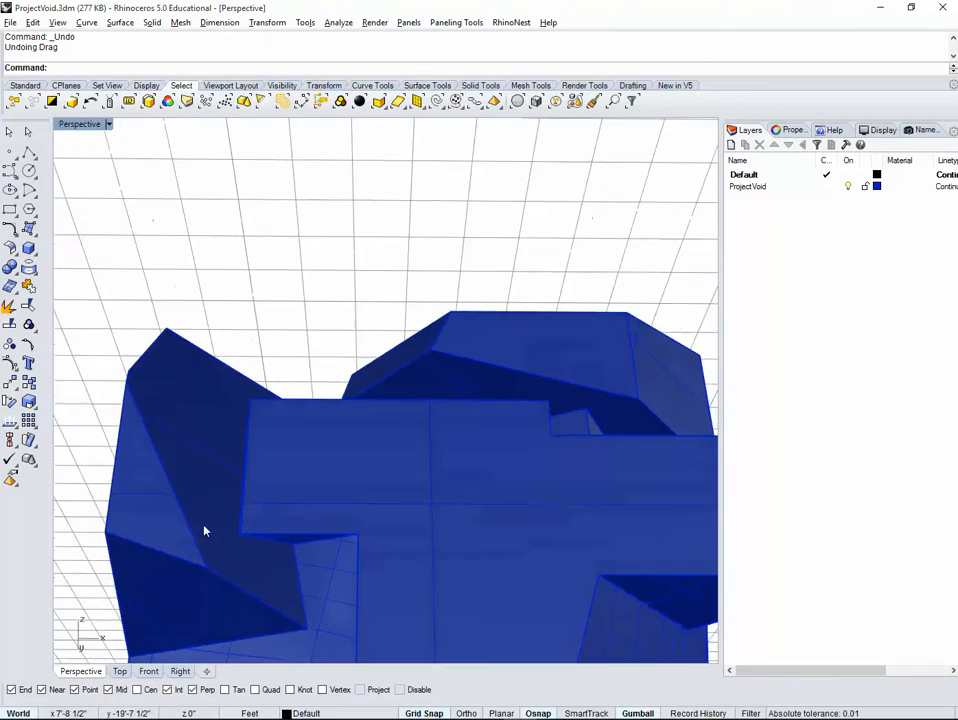
{"action": "left_click", "coordinate": [174, 603], "text": "ctrl+shift"}
{"action": "right_click_drag", "start_coordinate": [314, 498], "coordinate": [388, 474]}
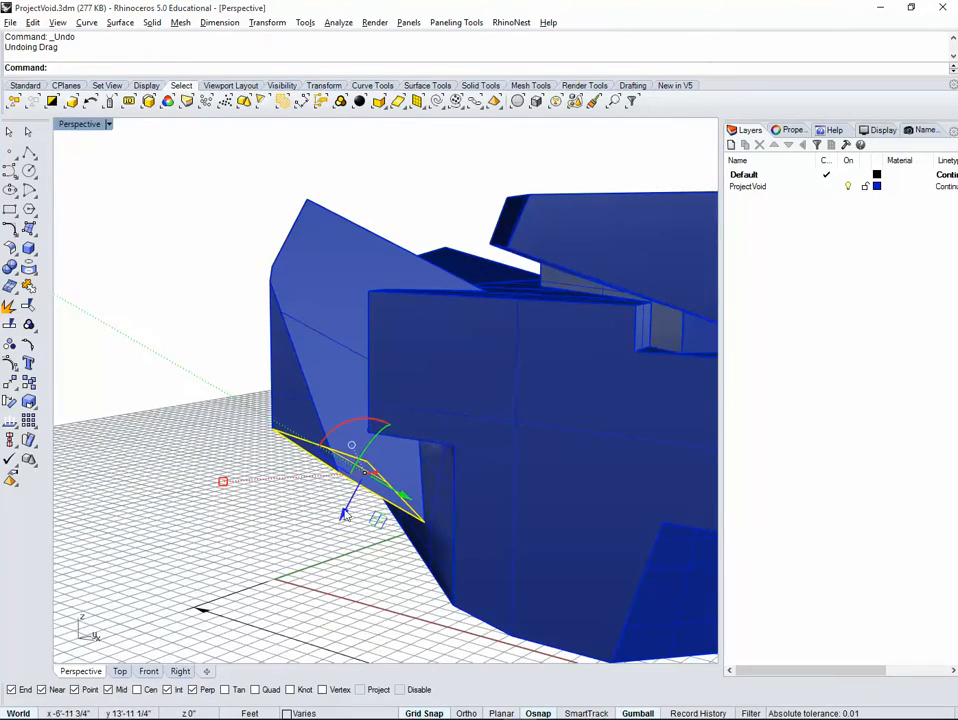
{"action": "left_click_drag", "start_coordinate": [388, 474], "coordinate": [382, 525]}
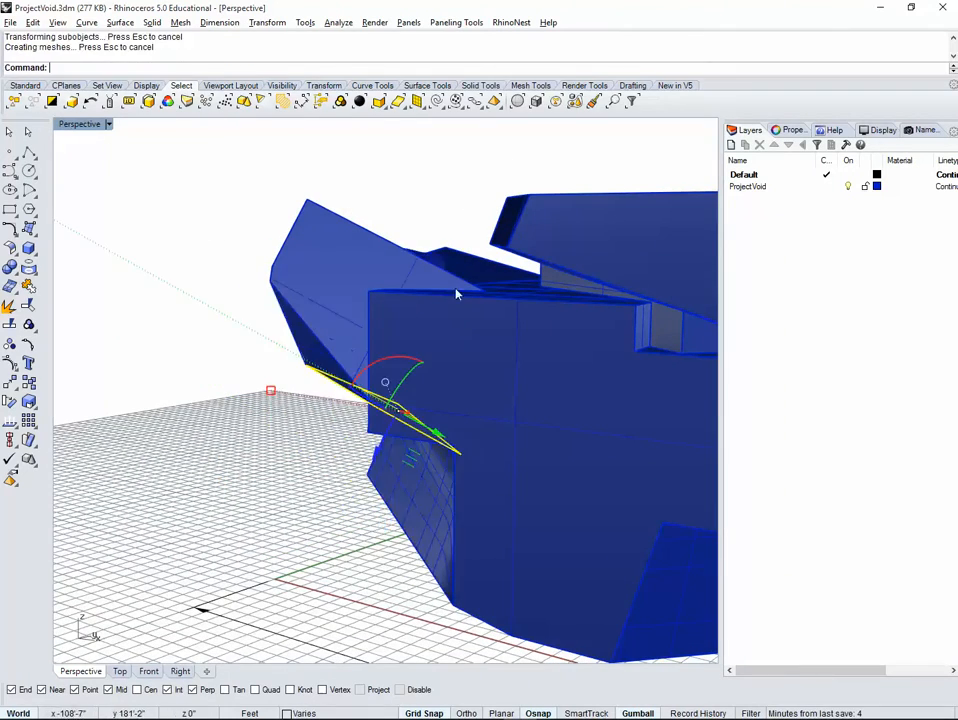
{"action": "right_click_drag", "start_coordinate": [356, 532], "coordinate": [381, 541]}
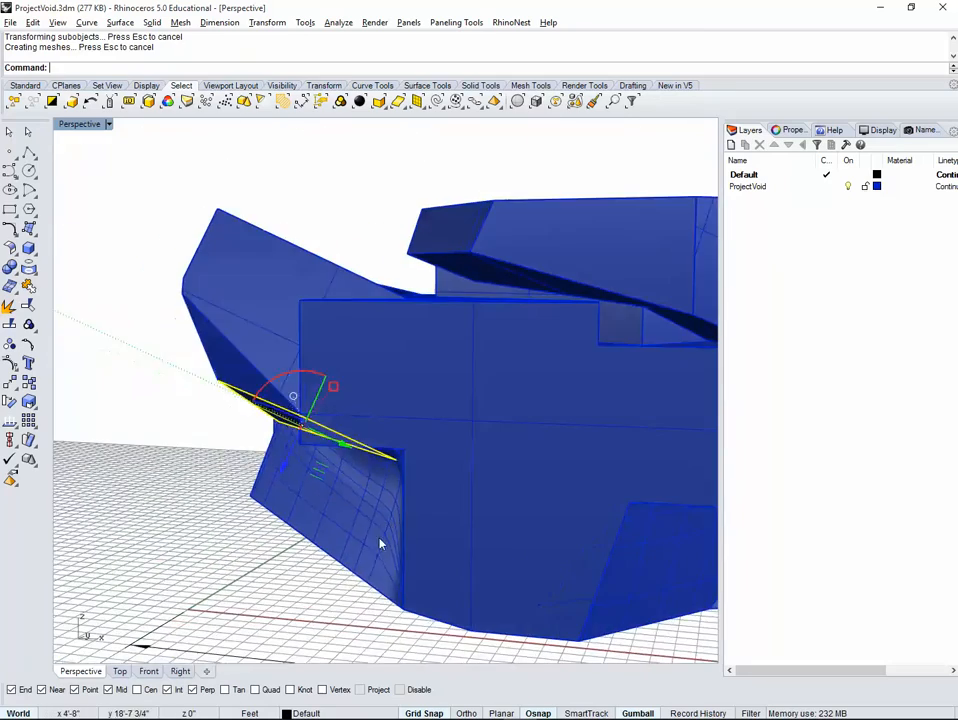
{"action": "key", "text": "ctrl+z"}
Close Rhinoceros with the void model and switch to Revit.
{"action": "scroll", "coordinate": [355, 455], "scroll_direction": "down", "scroll_amount": 5}
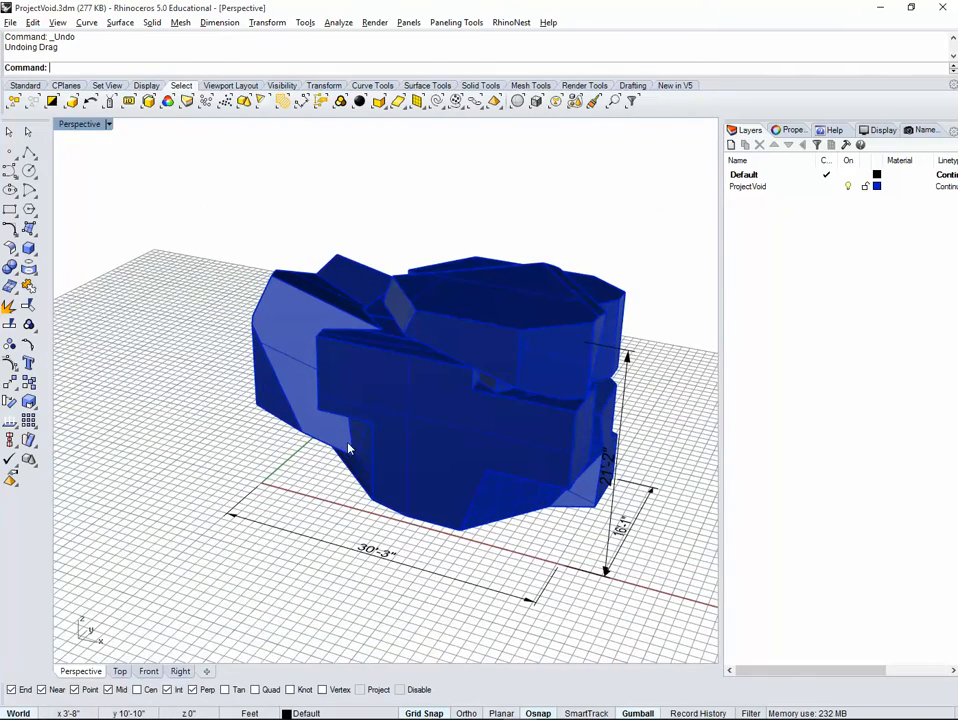
{"action": "right_click_drag", "start_coordinate": [349, 449], "coordinate": [463, 535]}
{"action": "right_click_drag", "start_coordinate": [173, 253], "coordinate": [593, 241]}
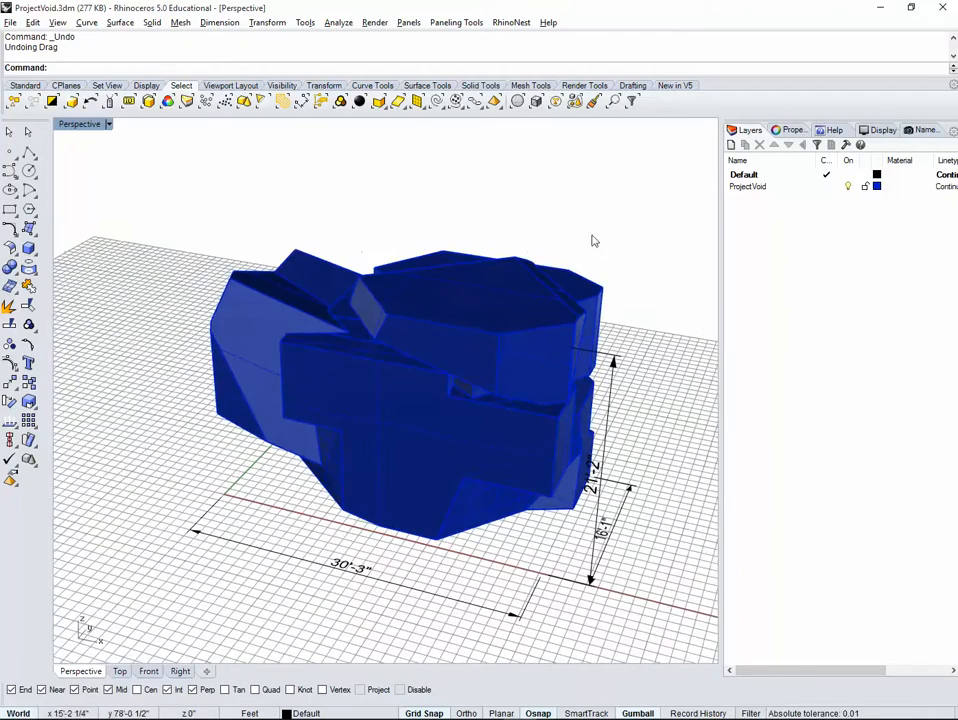
{"action": "left_click", "coordinate": [941, 8]}
{"action": "left_click", "coordinate": [510, 392]}
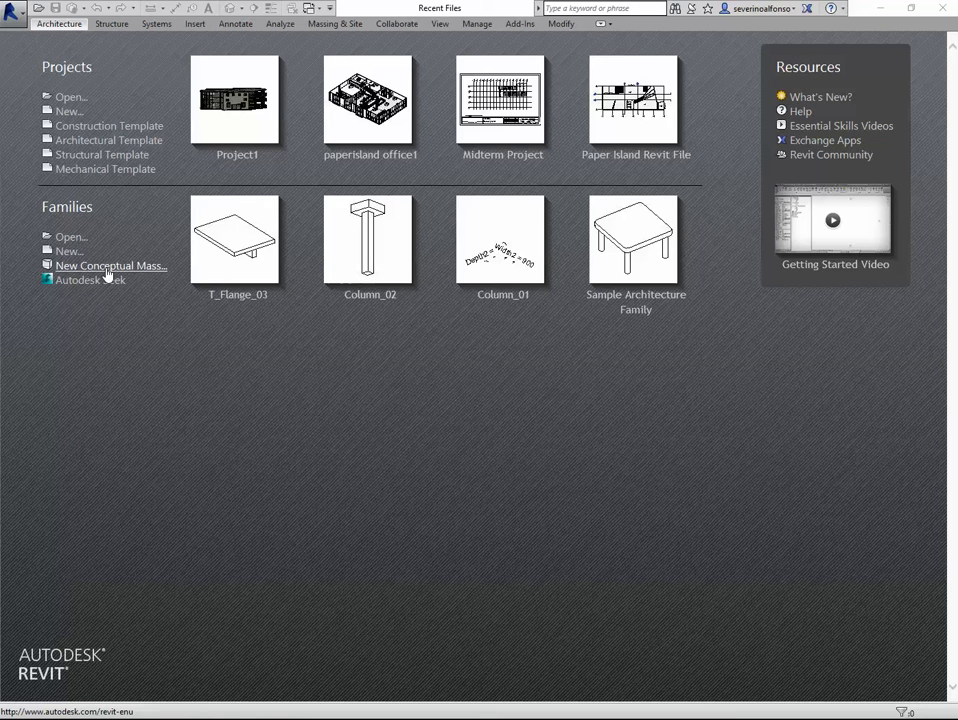
Create a new Revit project from the Architectural Template, keeping the Level 1 floor plan with its four elevation markers in view.
{"action": "left_click", "coordinate": [92, 145]}
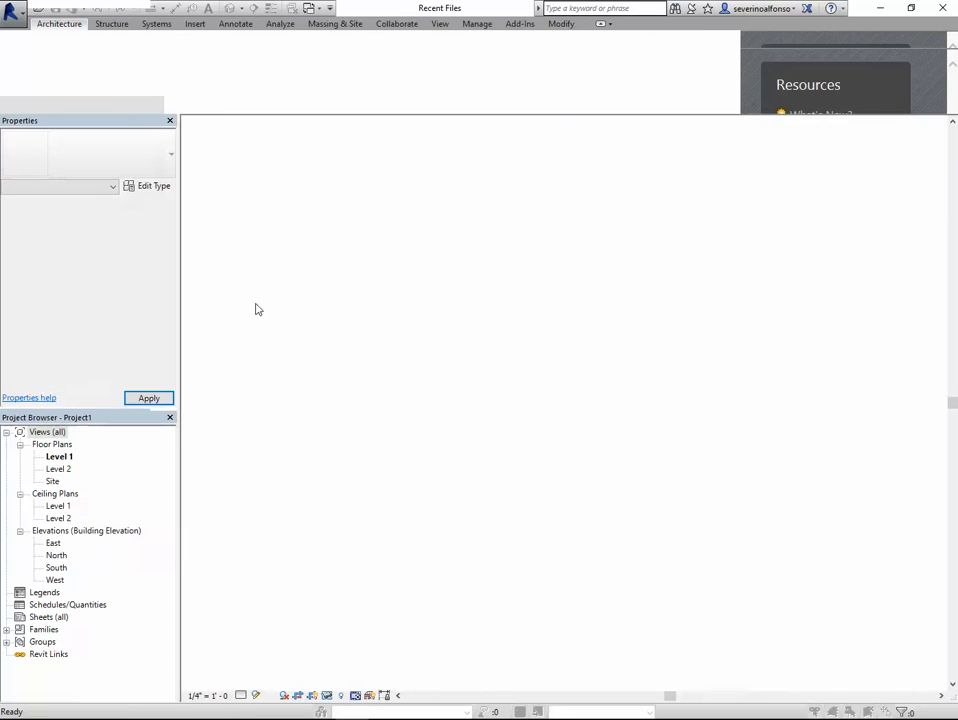
{"action": "scroll", "coordinate": [549, 352], "scroll_direction": "down", "scroll_amount": 2}
{"action": "middle_click_drag", "start_coordinate": [549, 352], "coordinate": [490, 275]}
{"action": "scroll", "coordinate": [475, 365], "scroll_direction": "up", "scroll_amount": 2}
{"action": "scroll", "coordinate": [529, 194], "scroll_direction": "up", "scroll_amount": 2}
{"action": "scroll", "coordinate": [545, 275], "scroll_direction": "down", "scroll_amount": 2}
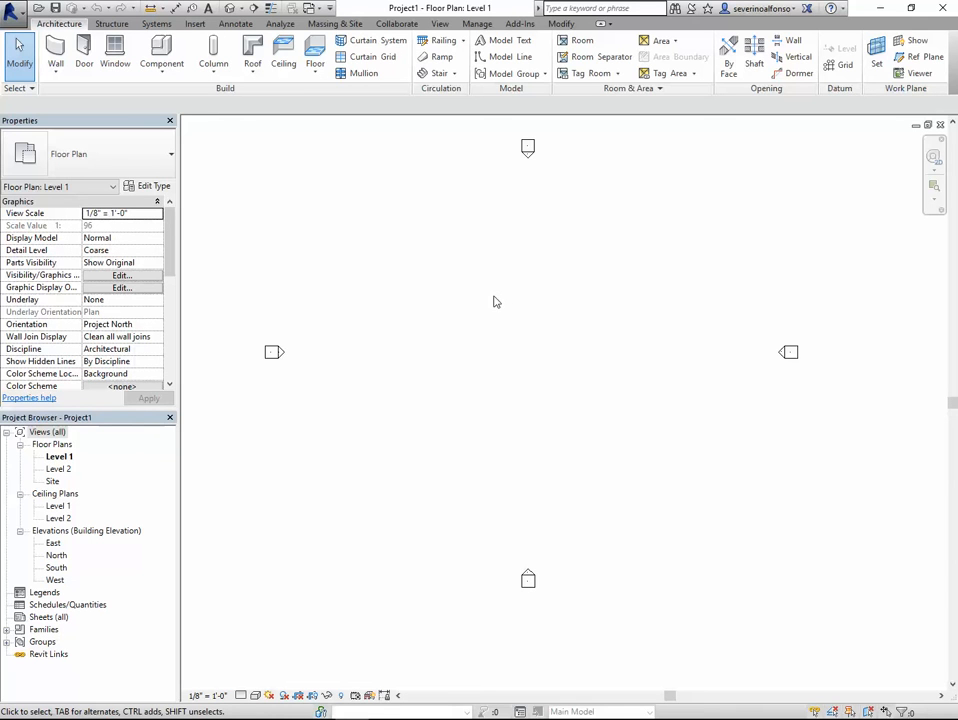
Create a new conceptual mass family from the Mass.rft template.
{"action": "left_click", "coordinate": [8, 20]}
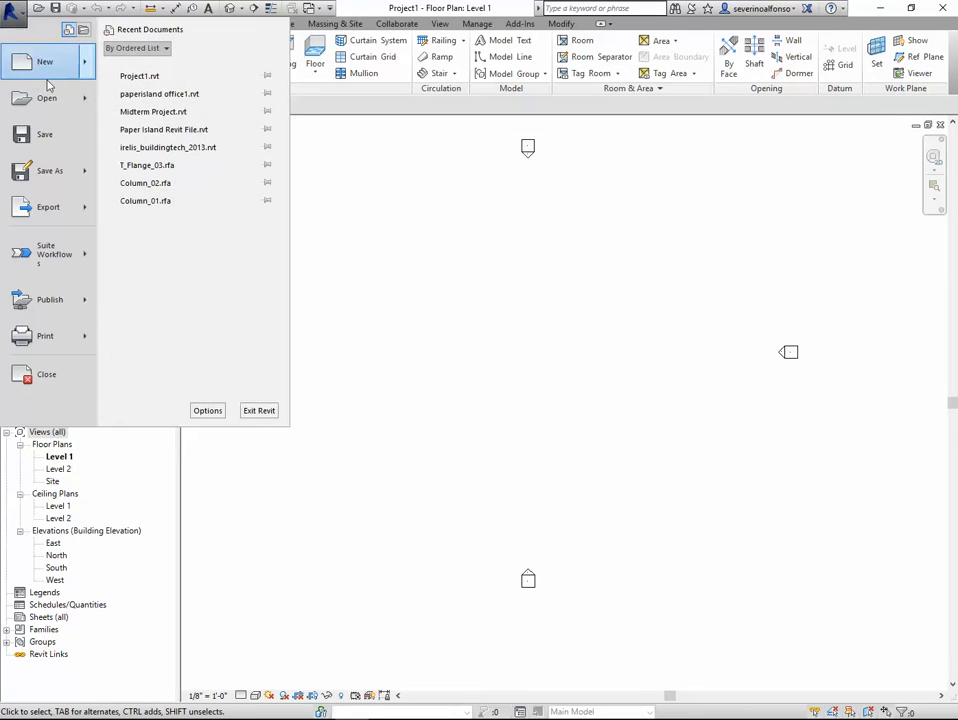
{"action": "mouse_move", "coordinate": [66, 60]}
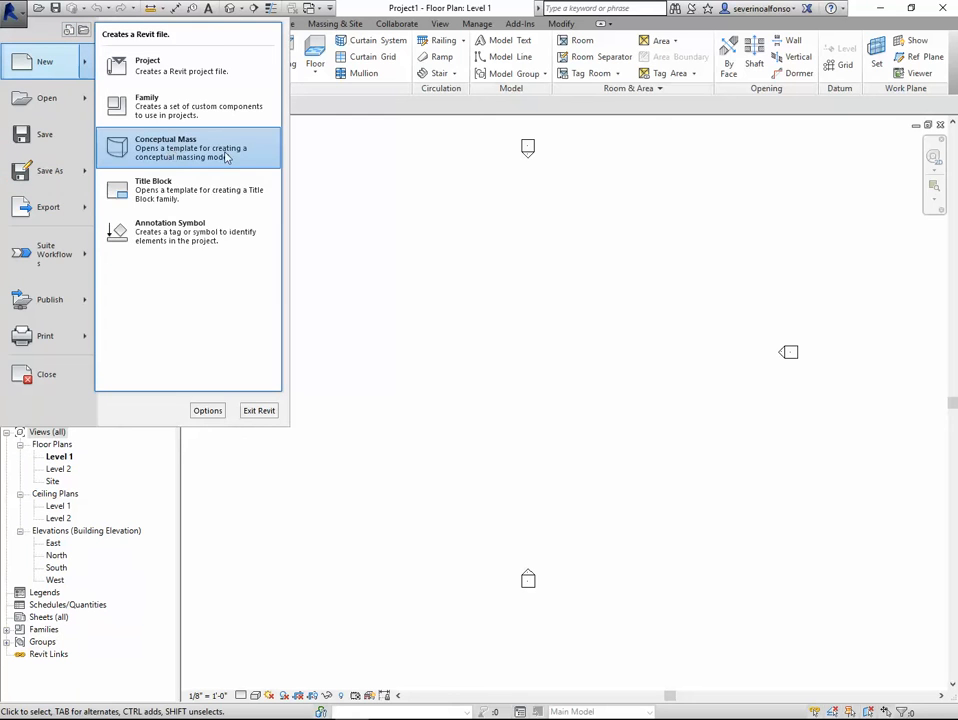
{"action": "left_click", "coordinate": [183, 155]}
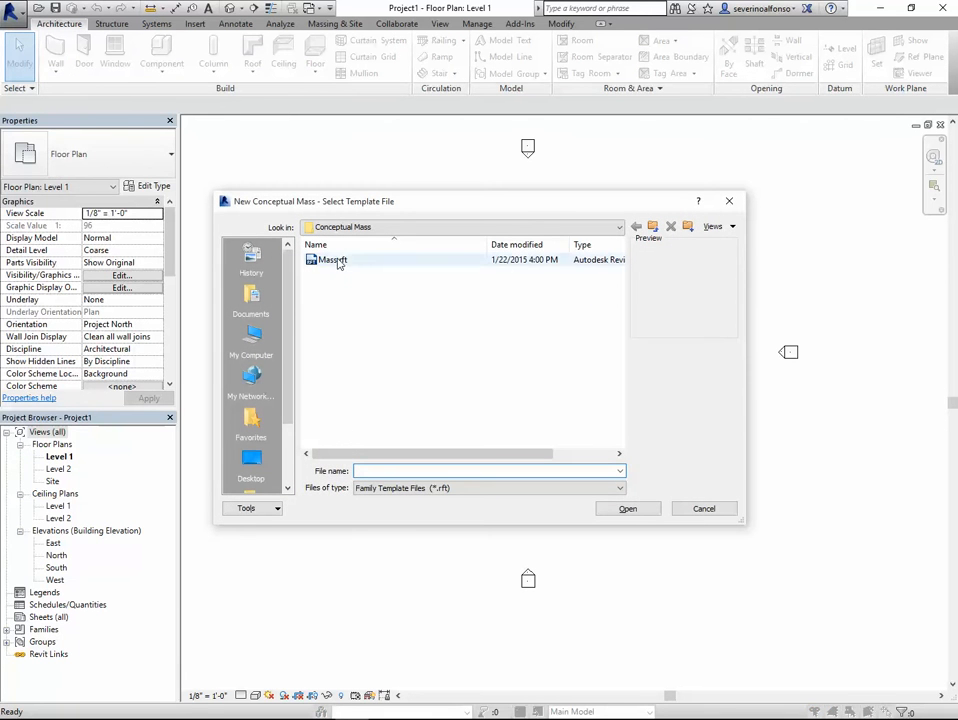
{"action": "left_click", "coordinate": [338, 260]}
{"action": "left_click", "coordinate": [636, 512]}
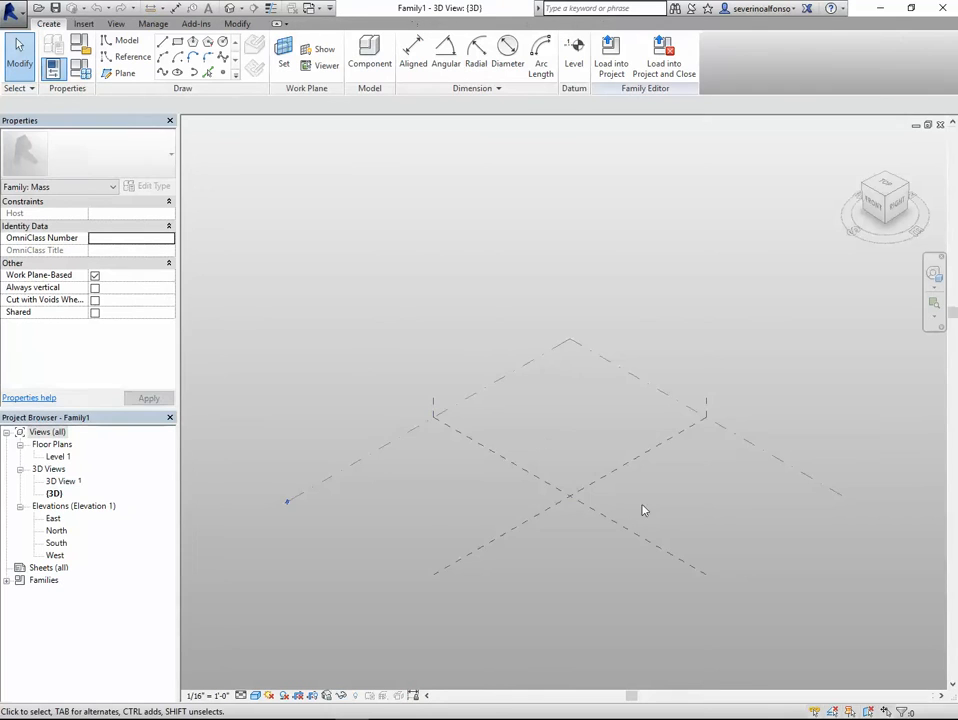
{"action": "middle_click_drag", "start_coordinate": [545, 424], "coordinate": [504, 391]}
{"action": "scroll", "coordinate": [502, 396], "scroll_direction": "up", "scroll_amount": 1}
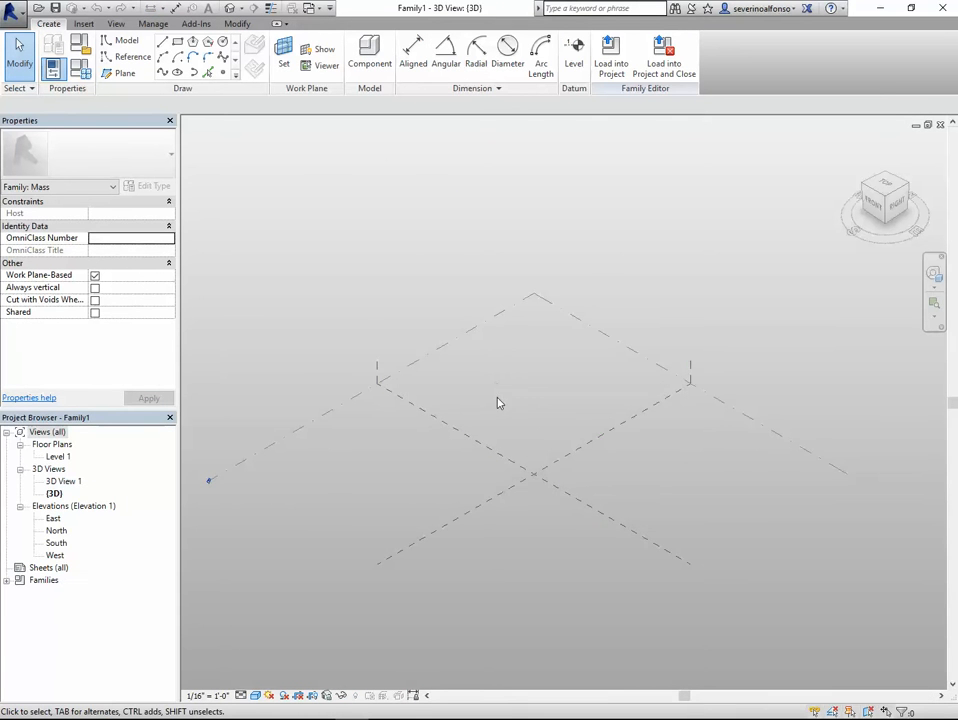
Examine the Level 1 plane and the center reference planes of the mass family in the 3D view.
{"action": "scroll", "coordinate": [580, 310], "scroll_direction": "down", "scroll_amount": 1}
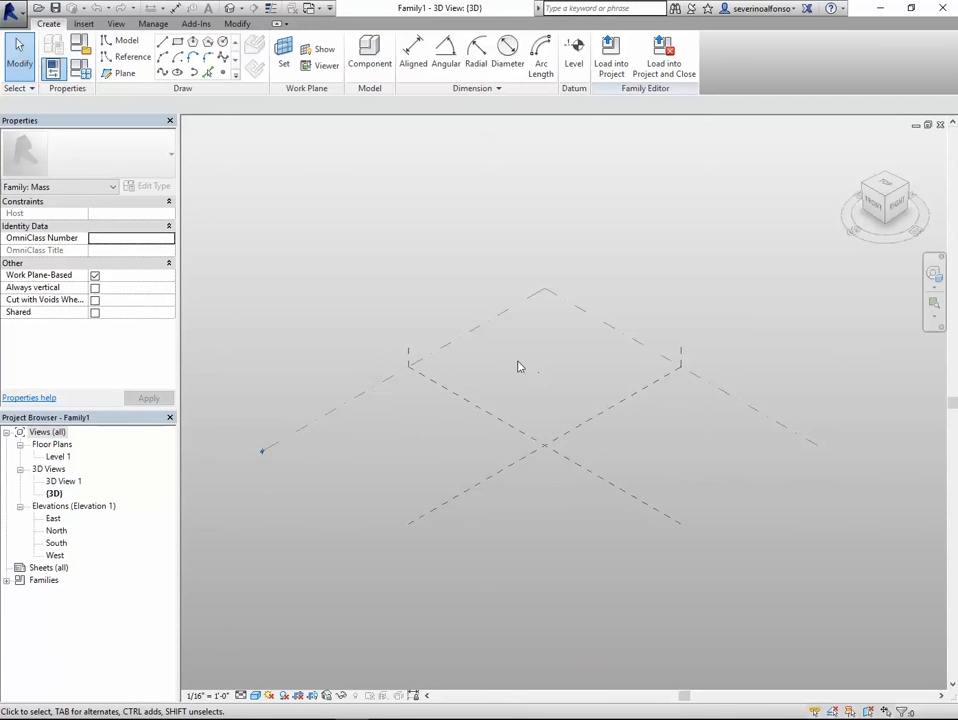
{"action": "middle_click_drag", "start_coordinate": [518, 366], "coordinate": [541, 391], "text": "shift"}
{"action": "scroll", "coordinate": [544, 415], "scroll_direction": "down", "scroll_amount": 4}
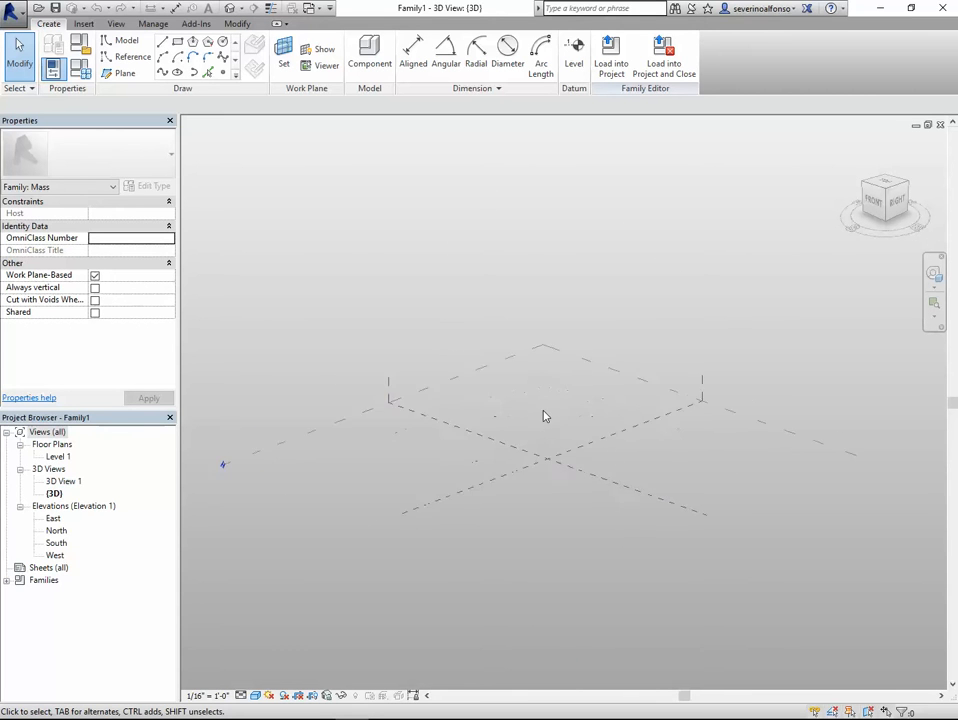
{"action": "scroll", "coordinate": [543, 412], "scroll_direction": "up", "scroll_amount": 4}
{"action": "scroll", "coordinate": [545, 412], "scroll_direction": "down", "scroll_amount": 4}
{"action": "scroll", "coordinate": [544, 412], "scroll_direction": "up", "scroll_amount": 3}
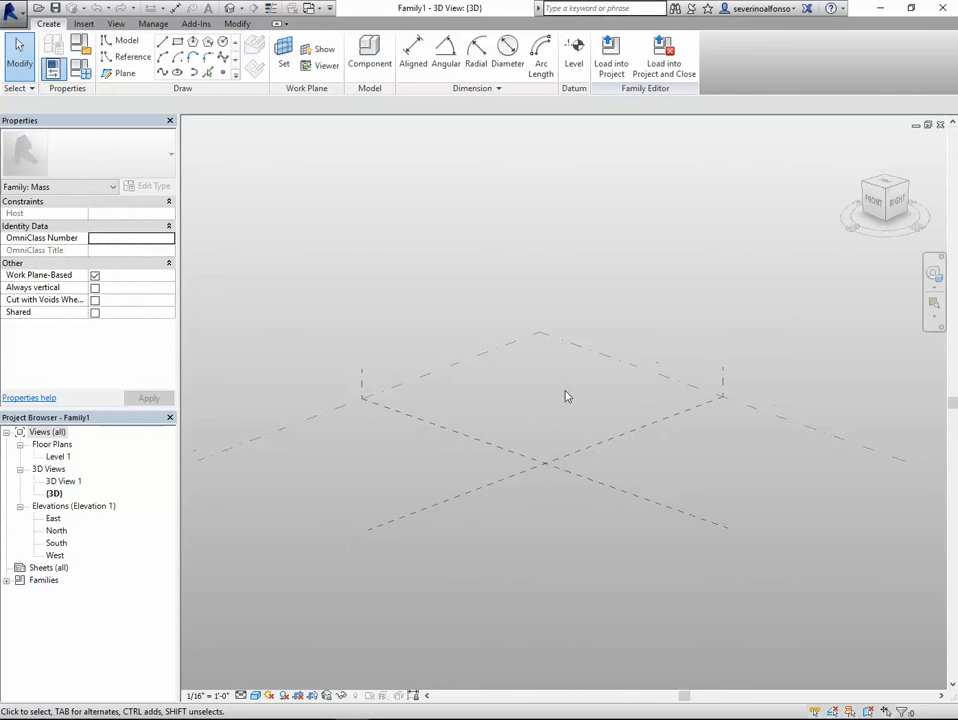
{"action": "scroll", "coordinate": [770, 410], "scroll_direction": "down", "scroll_amount": 1}
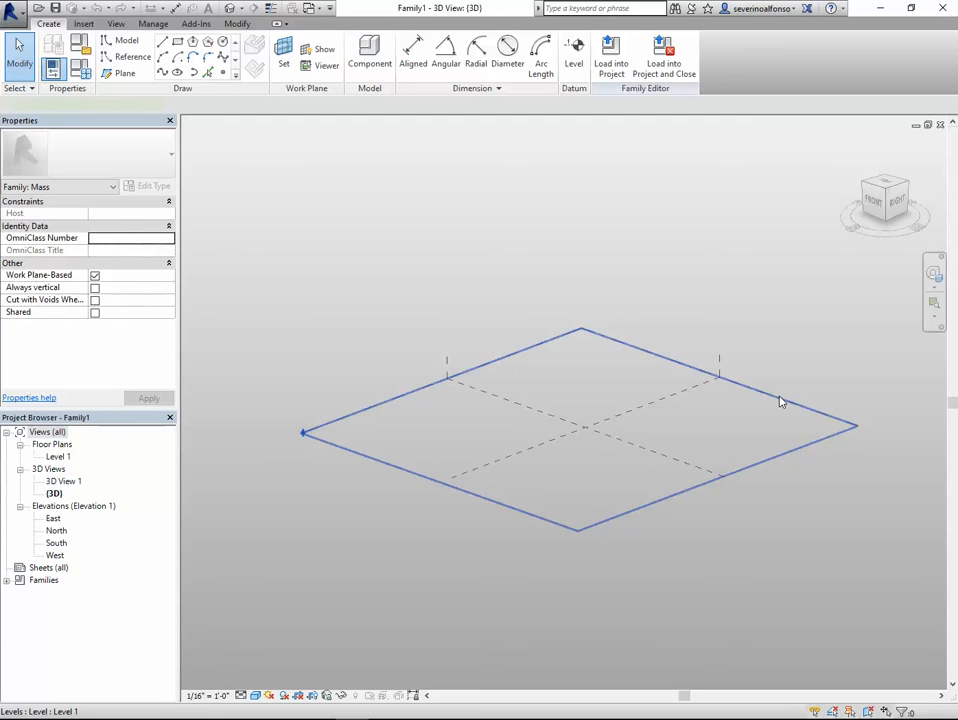
{"action": "left_click", "coordinate": [781, 402]}
{"action": "left_click", "coordinate": [780, 323]}
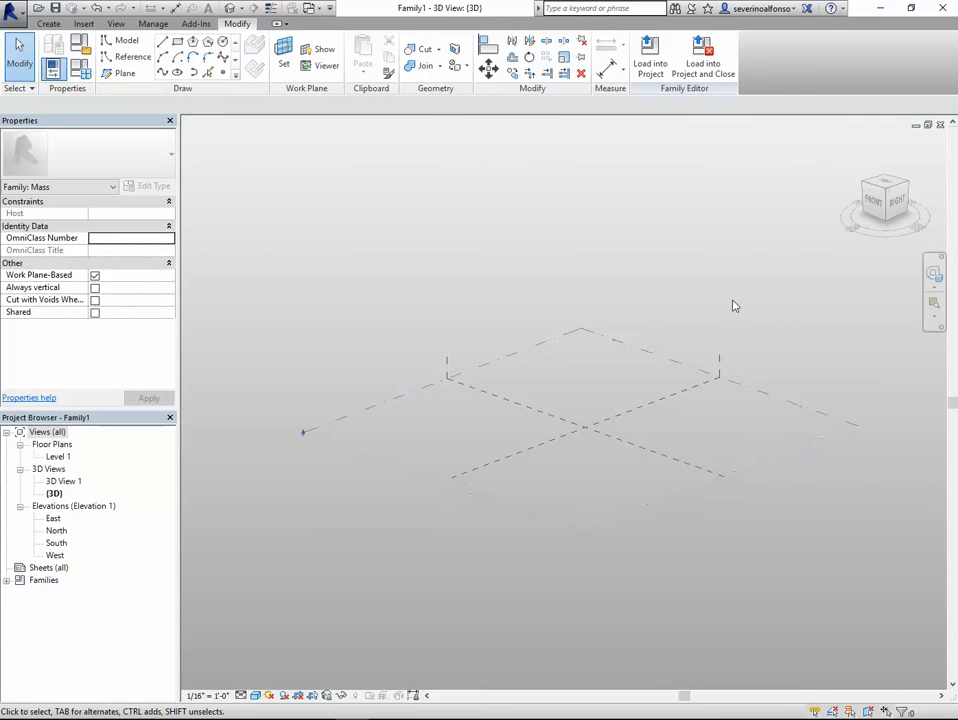
{"action": "left_click", "coordinate": [736, 388]}
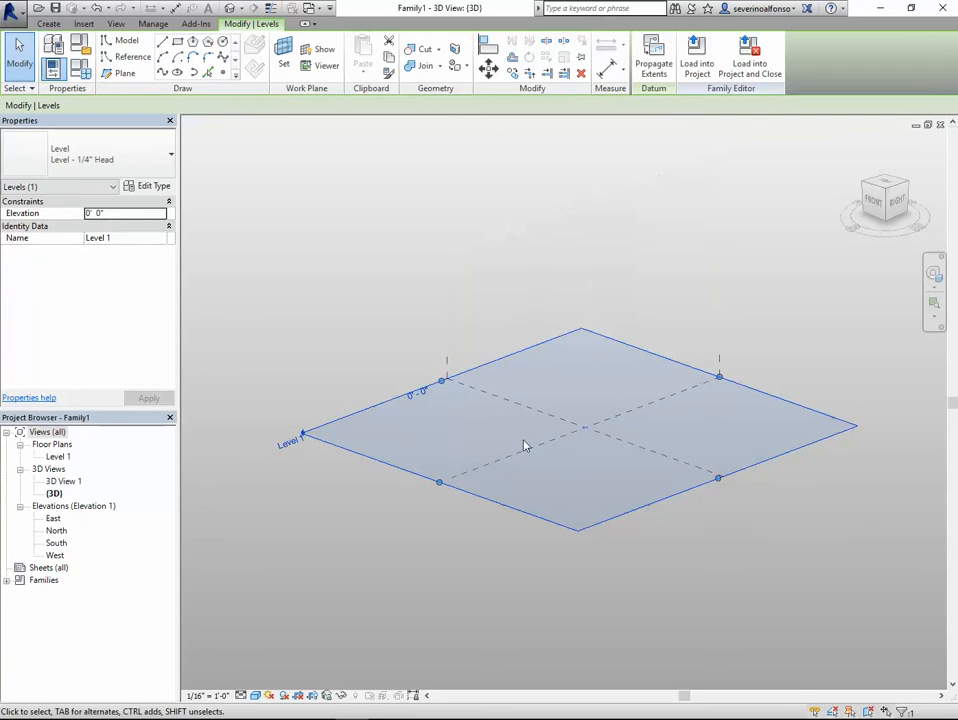
{"action": "left_click", "coordinate": [764, 311]}
{"action": "left_click", "coordinate": [719, 370]}
{"action": "left_click", "coordinate": [797, 350]}
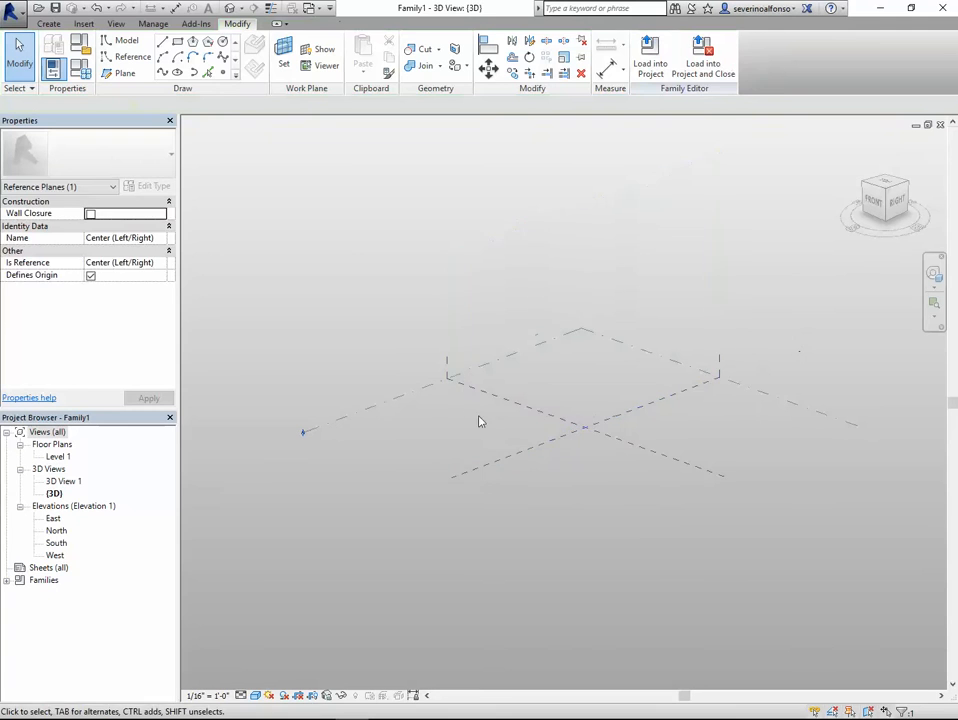
{"action": "left_click", "coordinate": [479, 396]}
{"action": "left_click", "coordinate": [607, 374]}
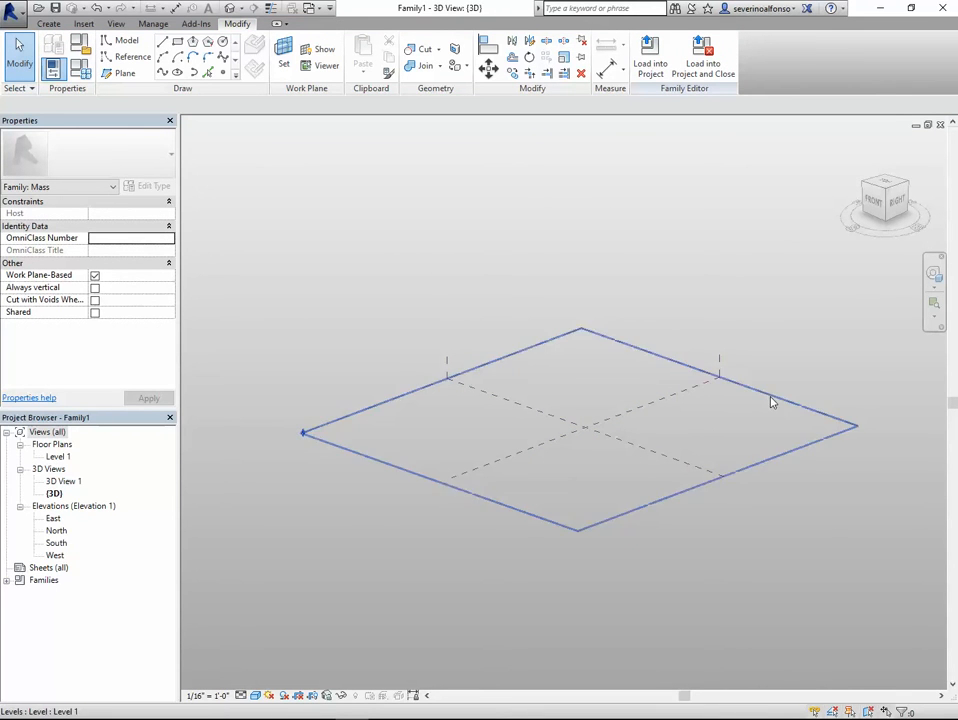
Draw a square of model lines about 152' per side on Level 1, around the crossing of the reference planes.
{"action": "left_click", "coordinate": [771, 402]}
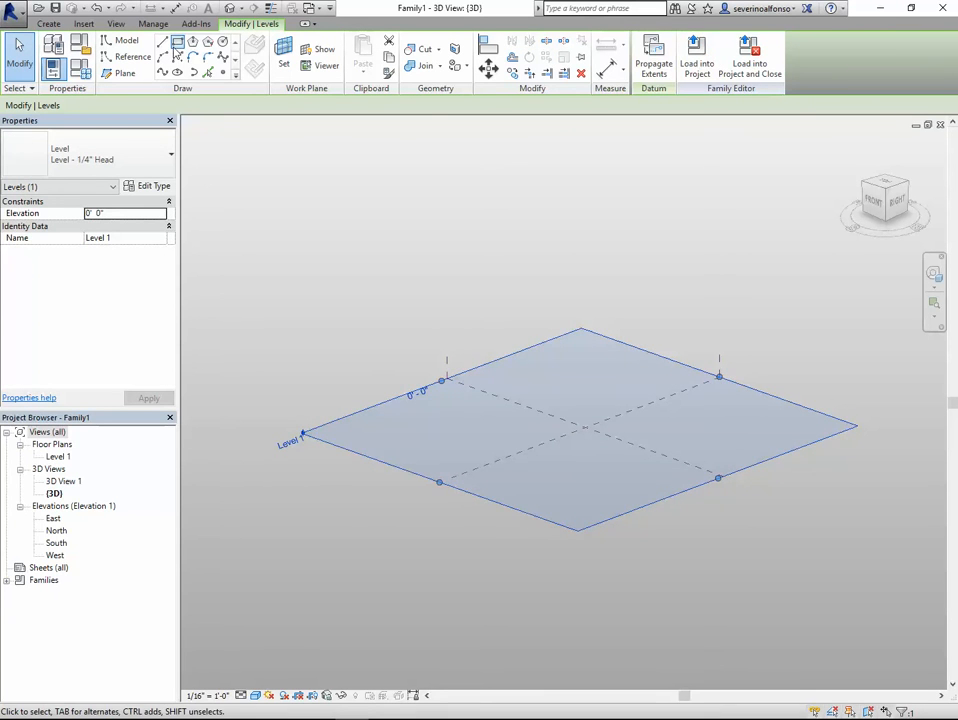
{"action": "left_click", "coordinate": [177, 44]}
{"action": "left_click", "coordinate": [566, 420]}
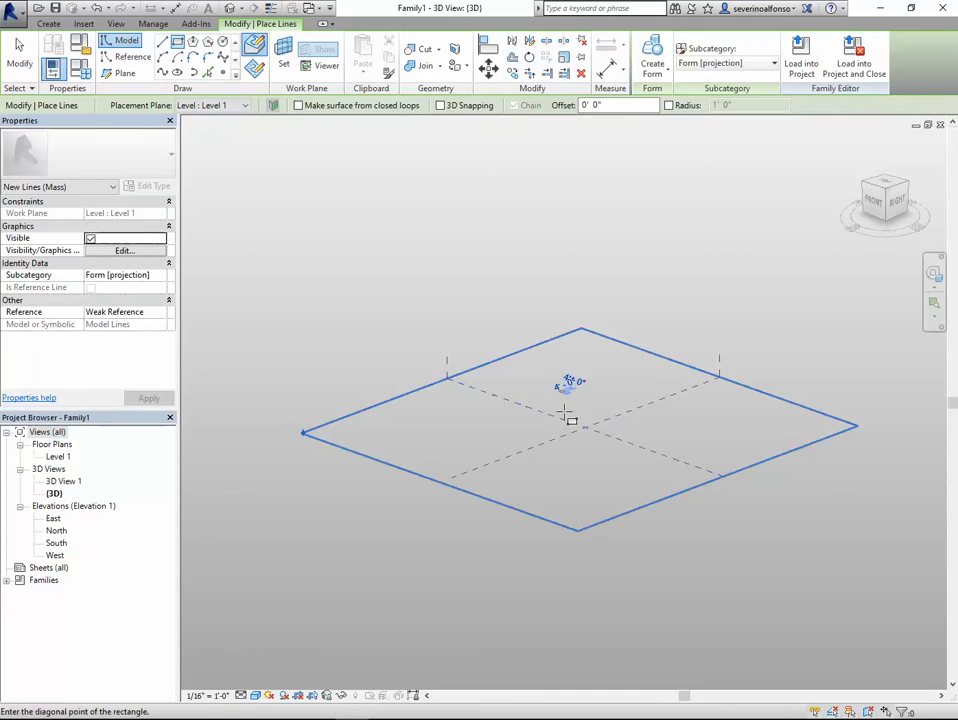
{"action": "left_click", "coordinate": [567, 482]}
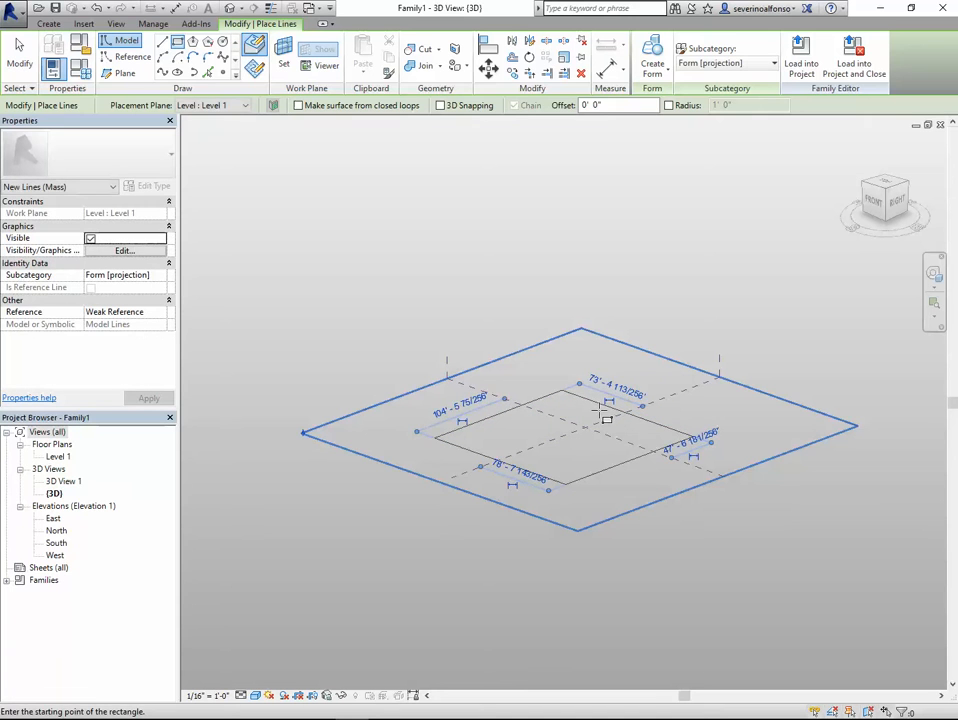
{"action": "key", "text": "Escape"}
{"action": "key", "text": "Escape"}
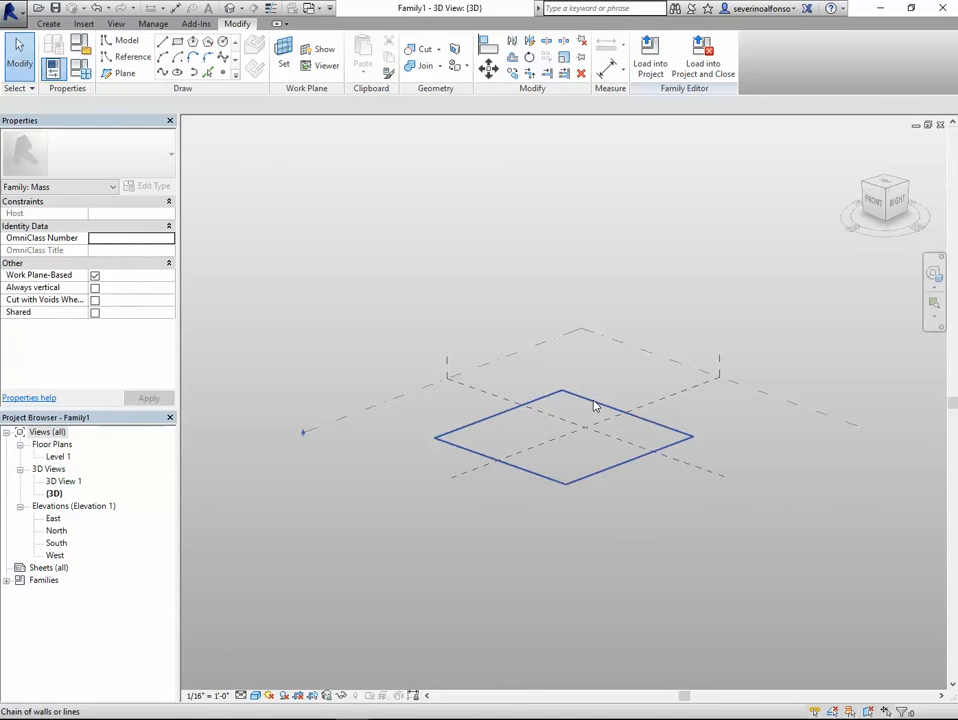
Try creating a solid form from the square with its top face raised to about 125'-10", and undo it.
{"action": "left_click", "coordinate": [594, 405]}
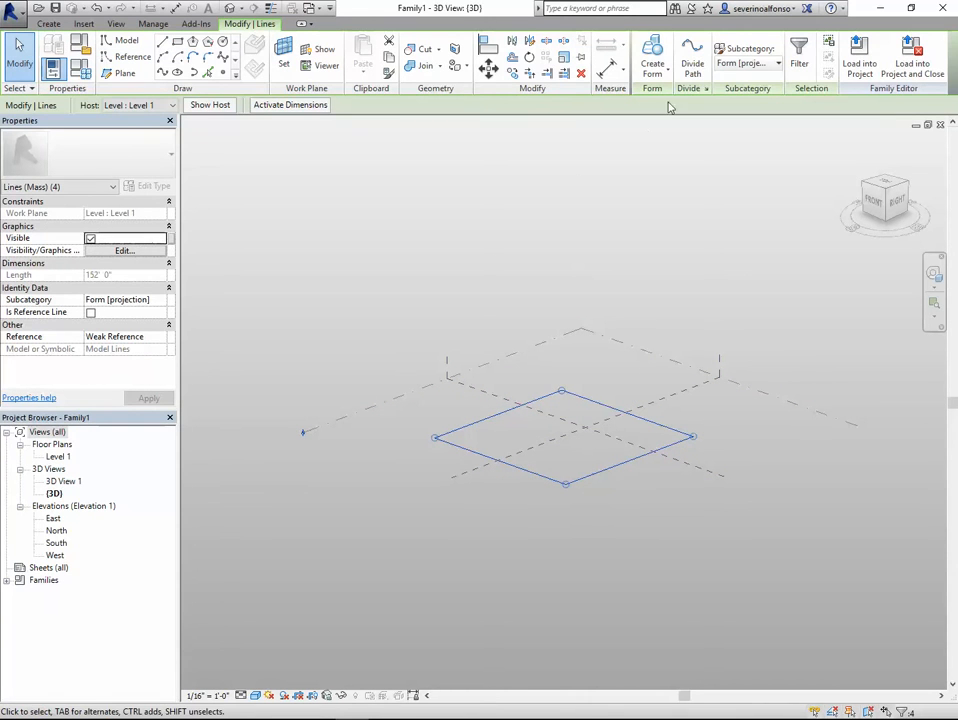
{"action": "left_click", "coordinate": [651, 54]}
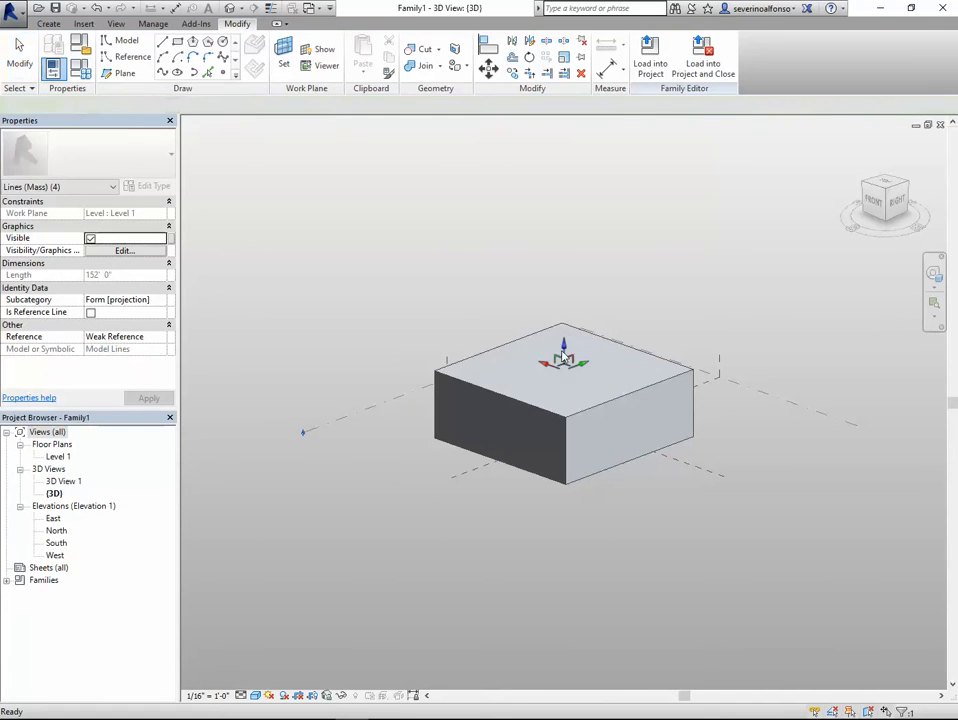
{"action": "left_click_drag", "start_coordinate": [562, 338], "coordinate": [563, 258]}
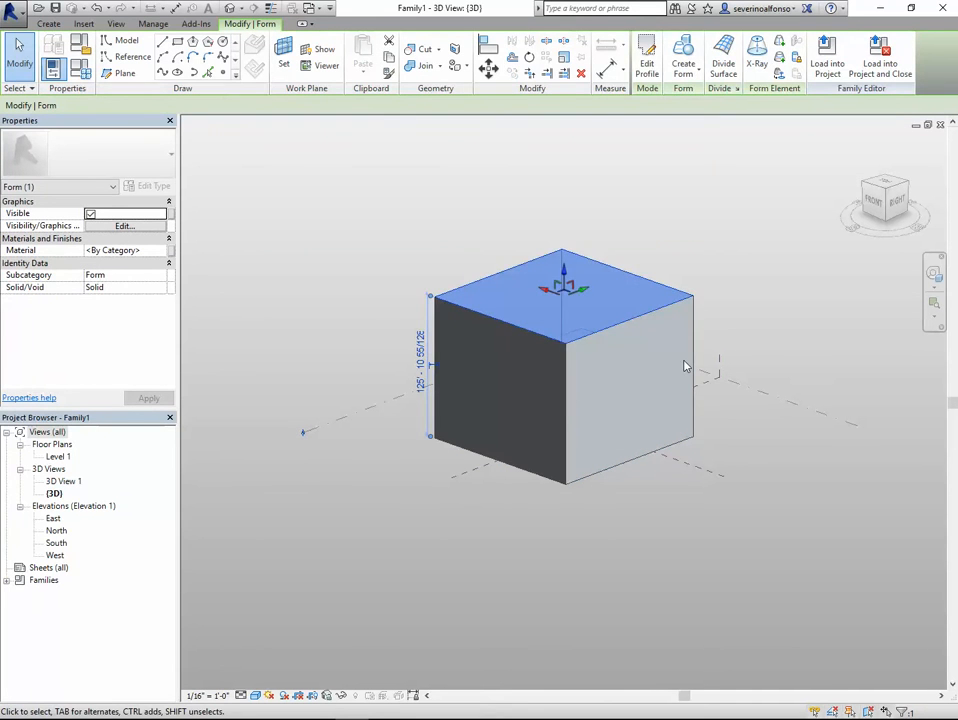
{"action": "key", "text": "ctrl+z"}
{"action": "key", "text": "ctrl+z"}
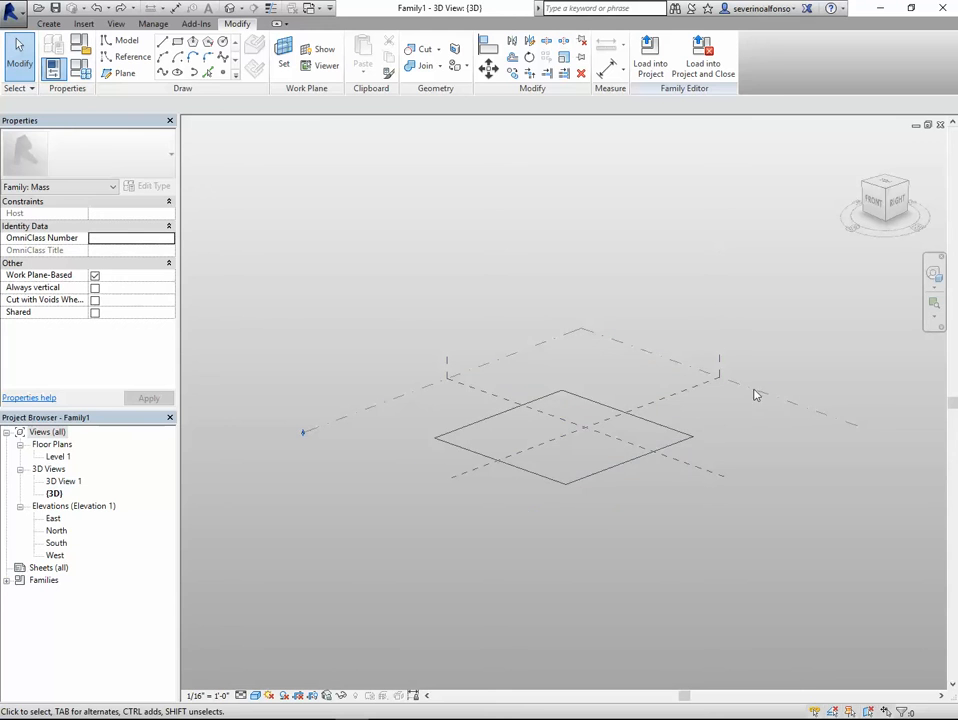
Draw a diagonal model line about 284' long on Level 1, just outside the square.
{"action": "left_click", "coordinate": [768, 396]}
{"action": "left_click", "coordinate": [163, 43]}
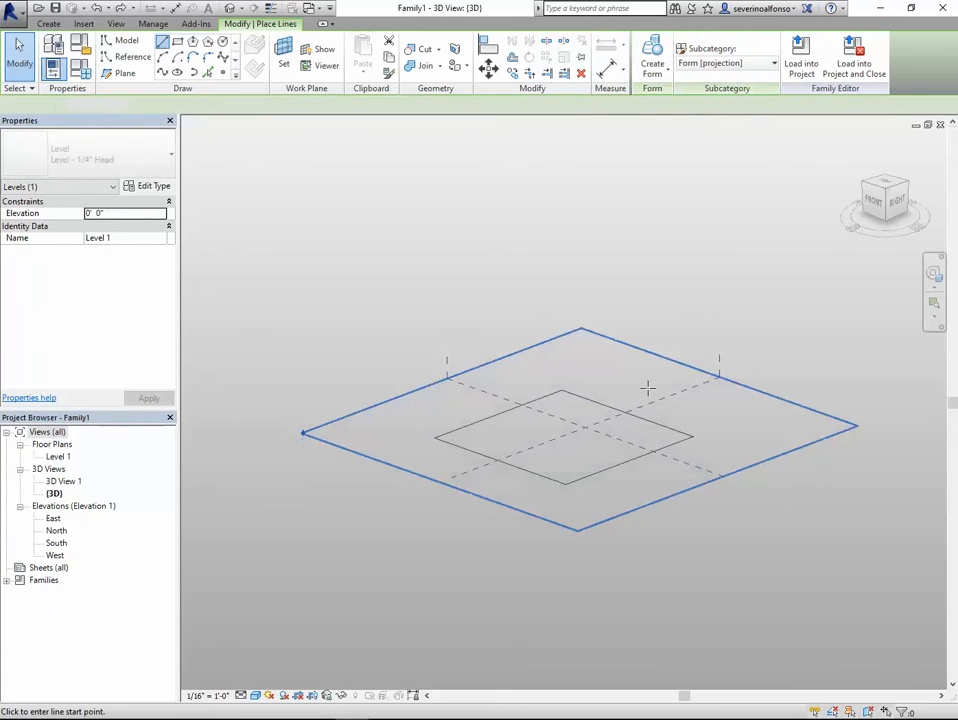
{"action": "left_click", "coordinate": [755, 464]}
{"action": "left_click", "coordinate": [625, 350]}
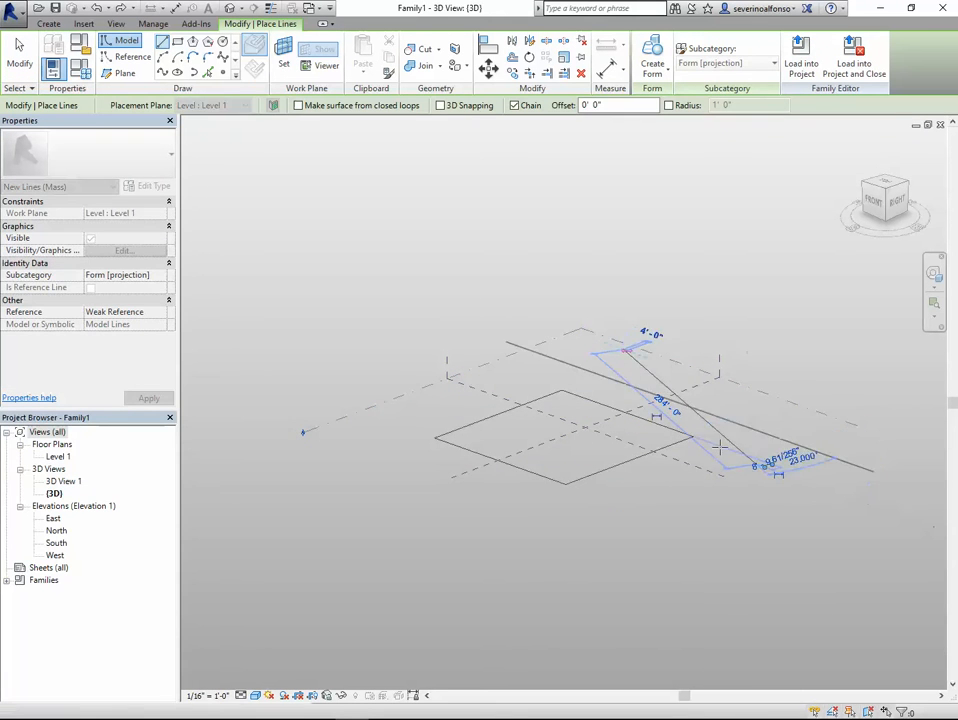
{"action": "key", "text": "Escape"}
{"action": "key", "text": "Escape"}
Try creating a revolved form from the square and the diagonal line, and undo it.
{"action": "left_click", "coordinate": [732, 451]}
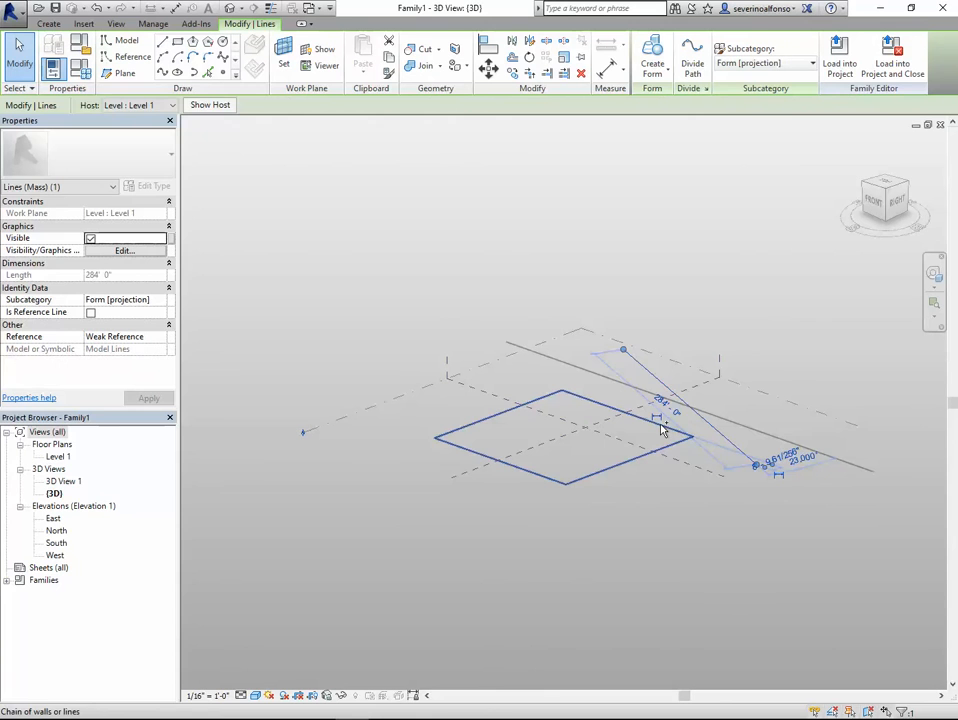
{"action": "left_click", "coordinate": [662, 428], "text": "ctrl"}
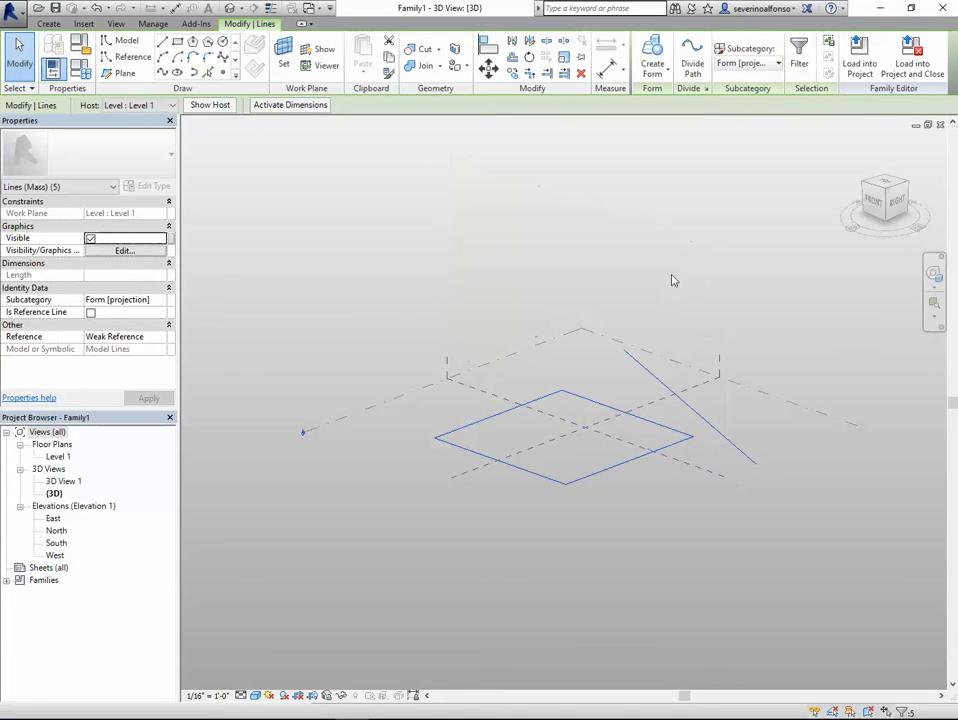
{"action": "left_click", "coordinate": [652, 55]}
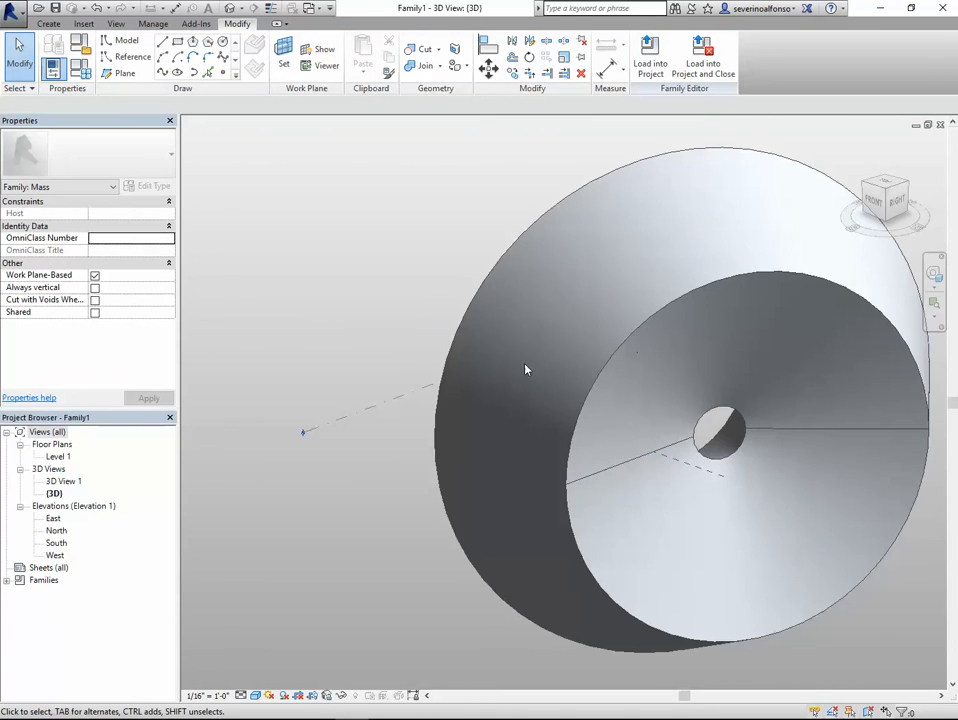
{"action": "middle_click_drag", "start_coordinate": [527, 370], "coordinate": [730, 365], "text": "shift"}
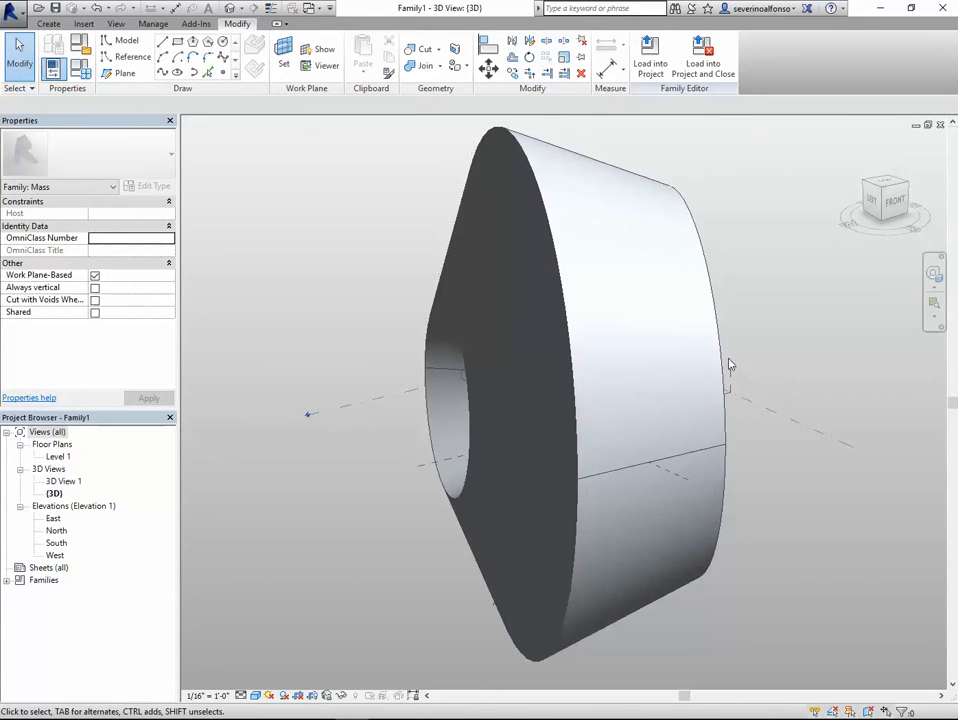
{"action": "key", "text": "ctrl+z"}
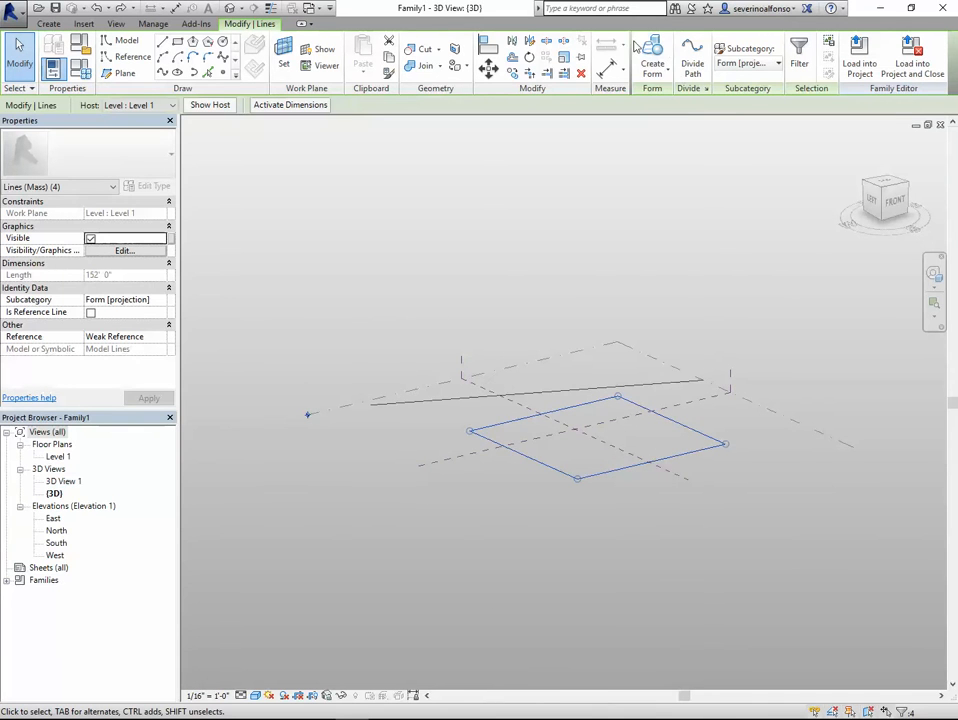
{"action": "middle_click_drag", "start_coordinate": [729, 287], "coordinate": [503, 309], "text": "shift"}
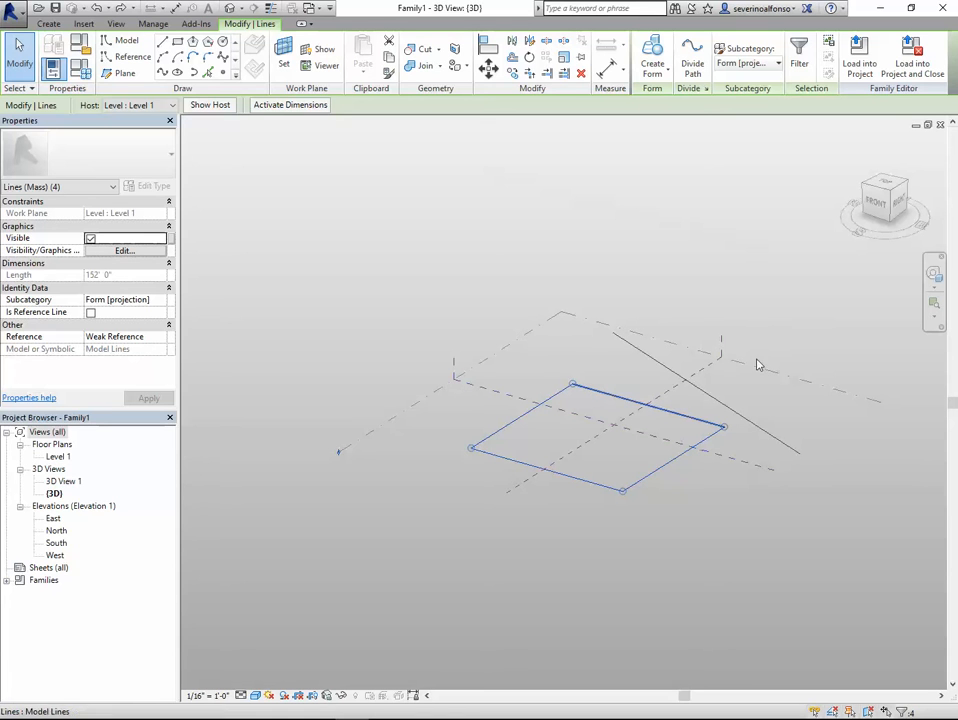
Delete the square and the diagonal line from Level 1.
{"action": "key", "text": "Delete"}
{"action": "left_click", "coordinate": [759, 436]}
{"action": "key", "text": "Delete"}
{"action": "middle_click_drag", "start_coordinate": [765, 334], "coordinate": [662, 325]}
{"action": "middle_click_drag", "start_coordinate": [708, 354], "coordinate": [641, 358], "text": "shift"}
{"action": "middle_click_drag", "start_coordinate": [535, 430], "coordinate": [546, 414]}
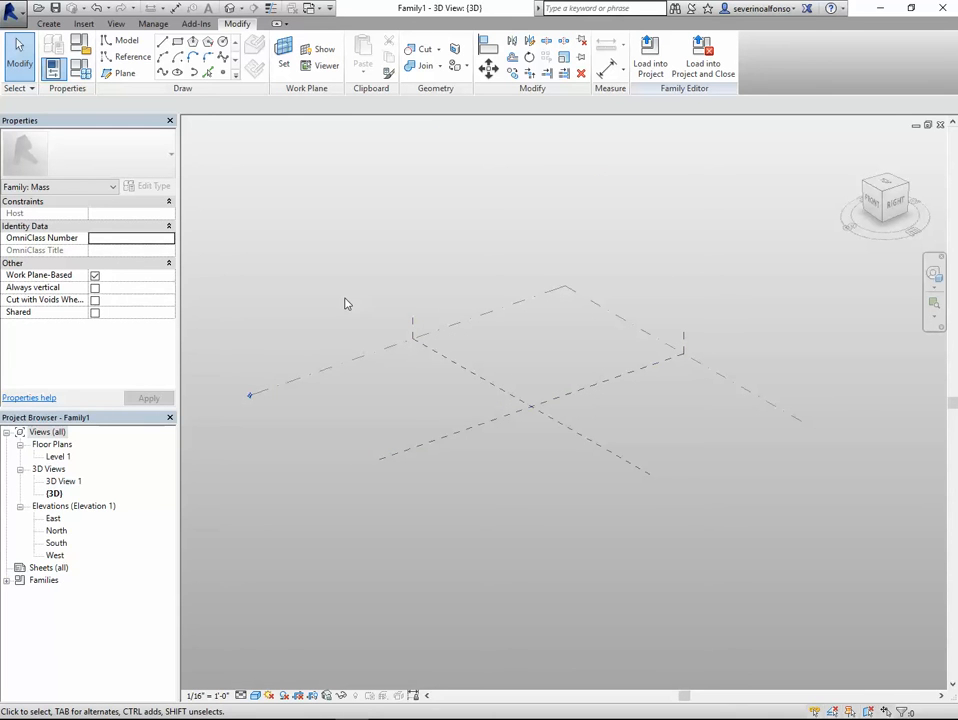
{"action": "left_click", "coordinate": [20, 10]}
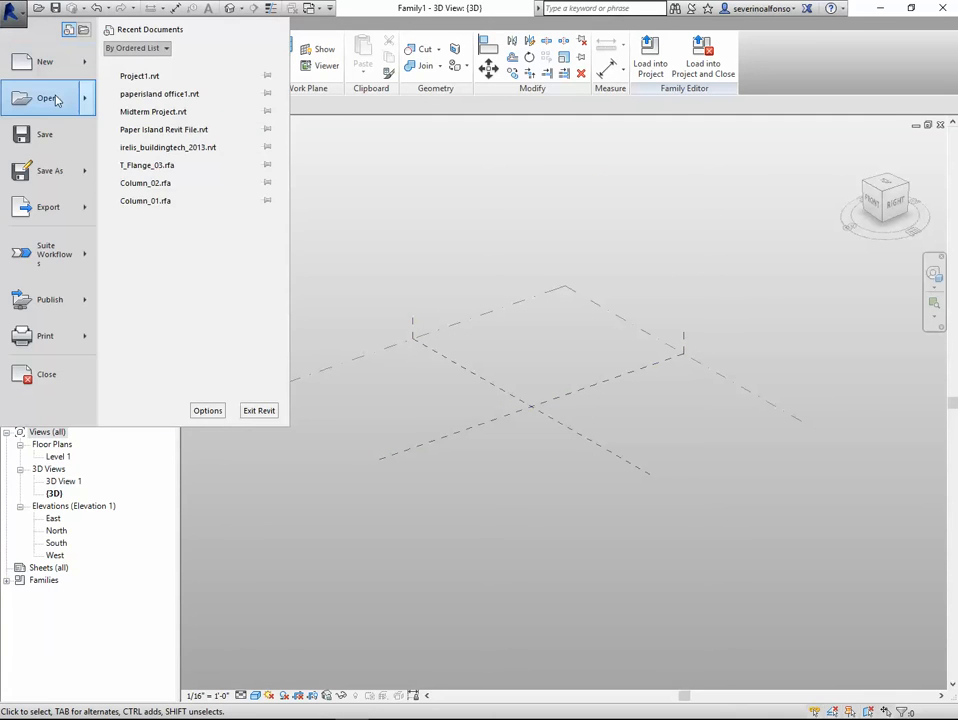
{"action": "mouse_move", "coordinate": [55, 100]}
{"action": "left_click", "coordinate": [321, 130]}
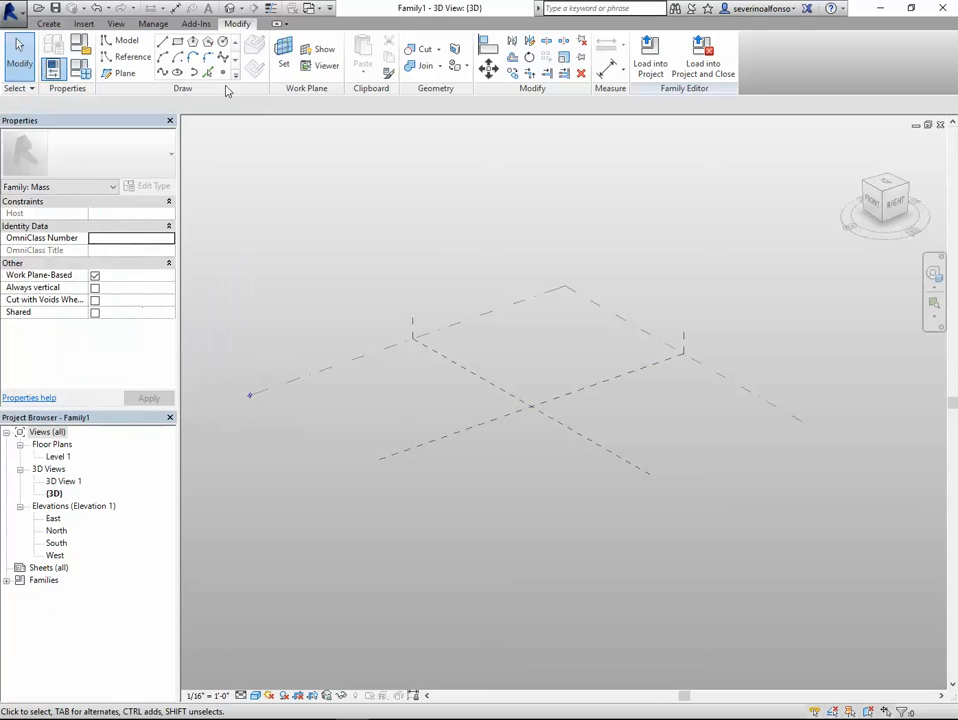
Start a CAD import into the mass family with ACIS SAT Files (*.sat) as the file type.
{"action": "left_click", "coordinate": [86, 24]}
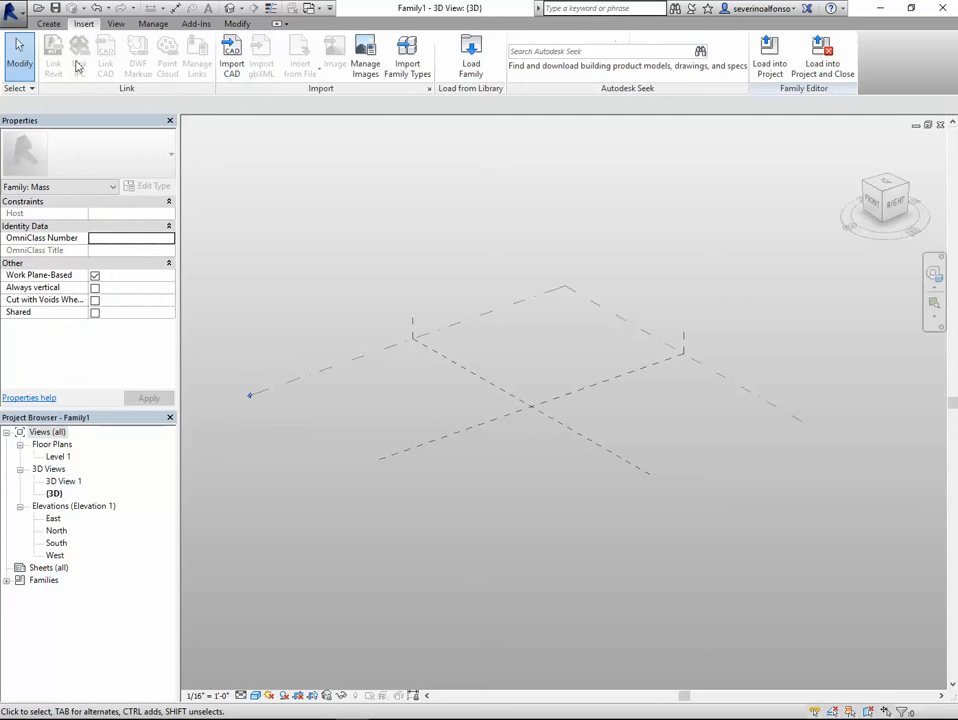
{"action": "left_click", "coordinate": [231, 55]}
{"action": "left_click", "coordinate": [386, 458]}
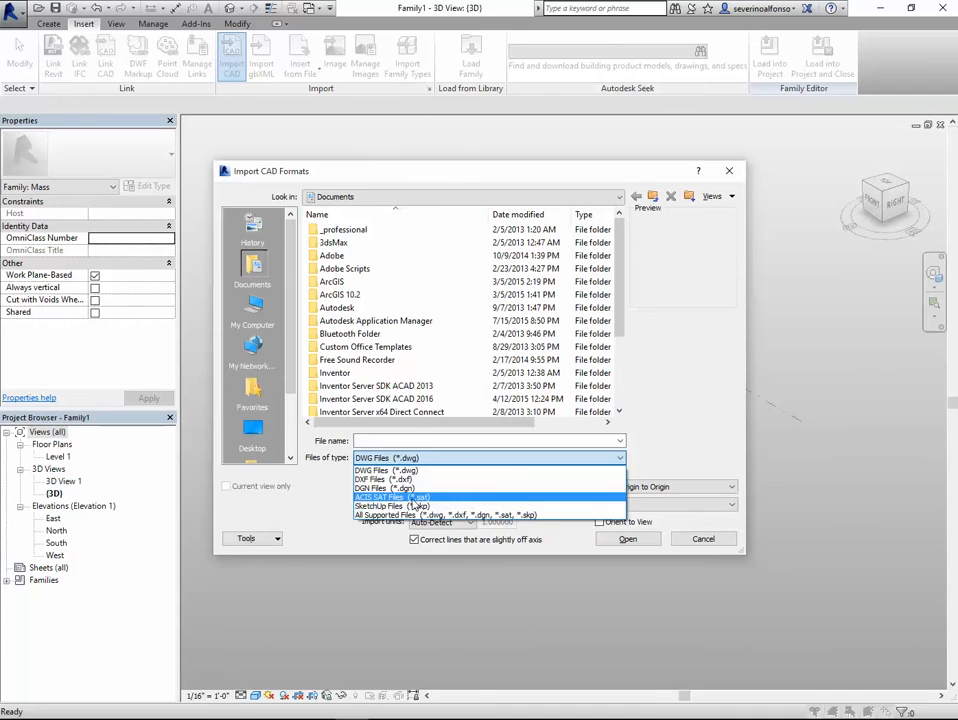
{"action": "left_click", "coordinate": [388, 497]}
Browse for the import from the Desktop's Main folder through sadaa_u, PRATT and INT 713 to the VideoRecordings folder.
{"action": "left_click", "coordinate": [252, 435]}
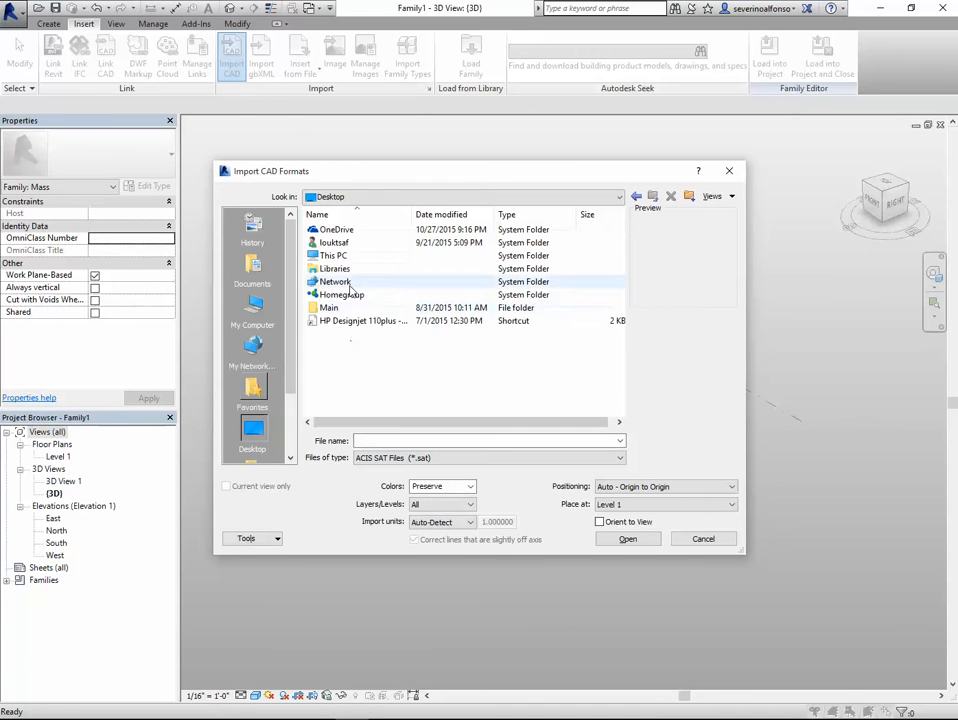
{"action": "double_click", "coordinate": [326, 312]}
{"action": "double_click", "coordinate": [327, 255]}
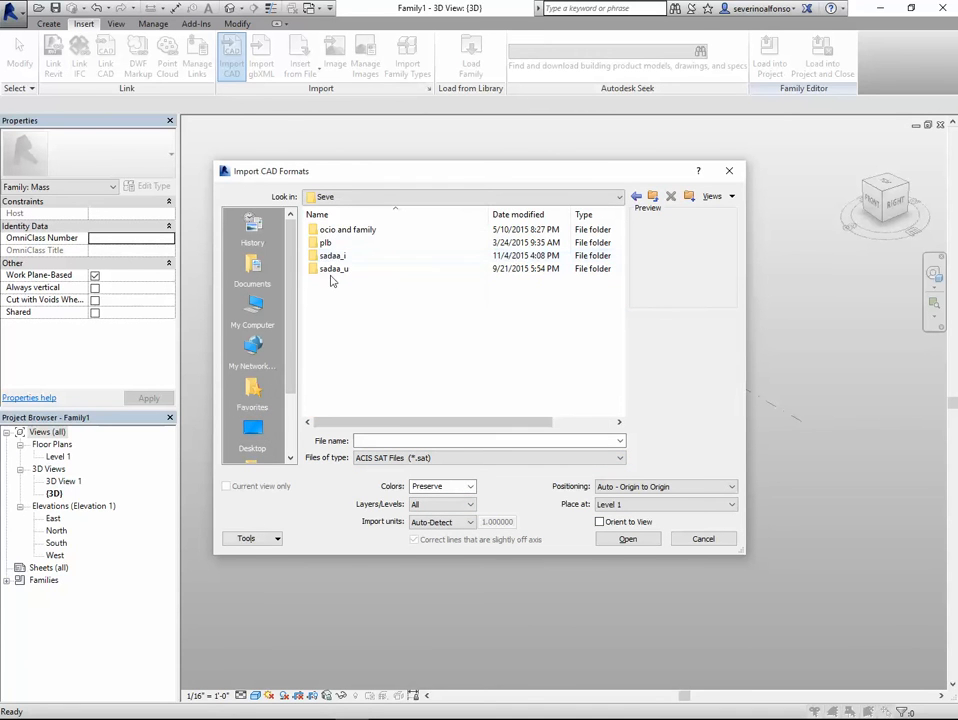
{"action": "double_click", "coordinate": [331, 268]}
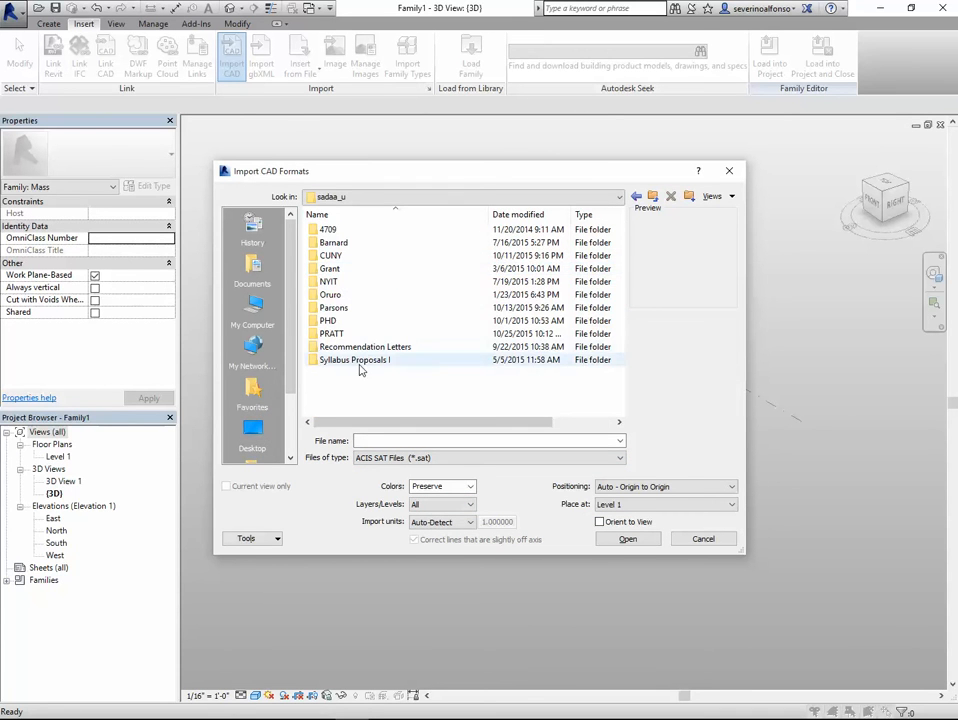
{"action": "left_click_drag", "start_coordinate": [400, 180], "coordinate": [416, 159]}
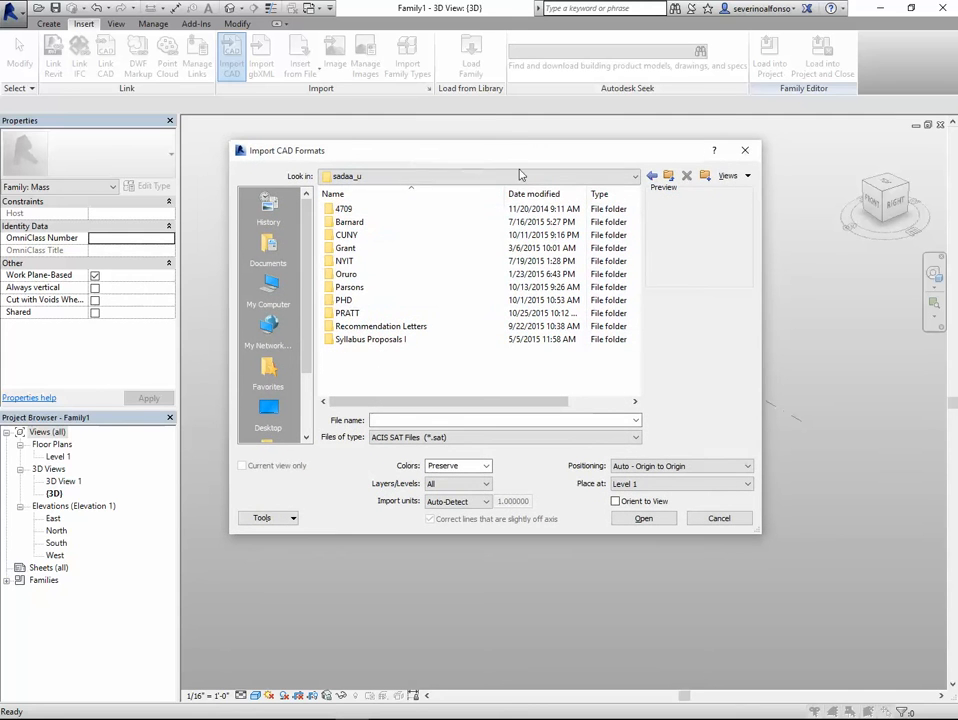
{"action": "double_click", "coordinate": [347, 312]}
{"action": "double_click", "coordinate": [350, 222]}
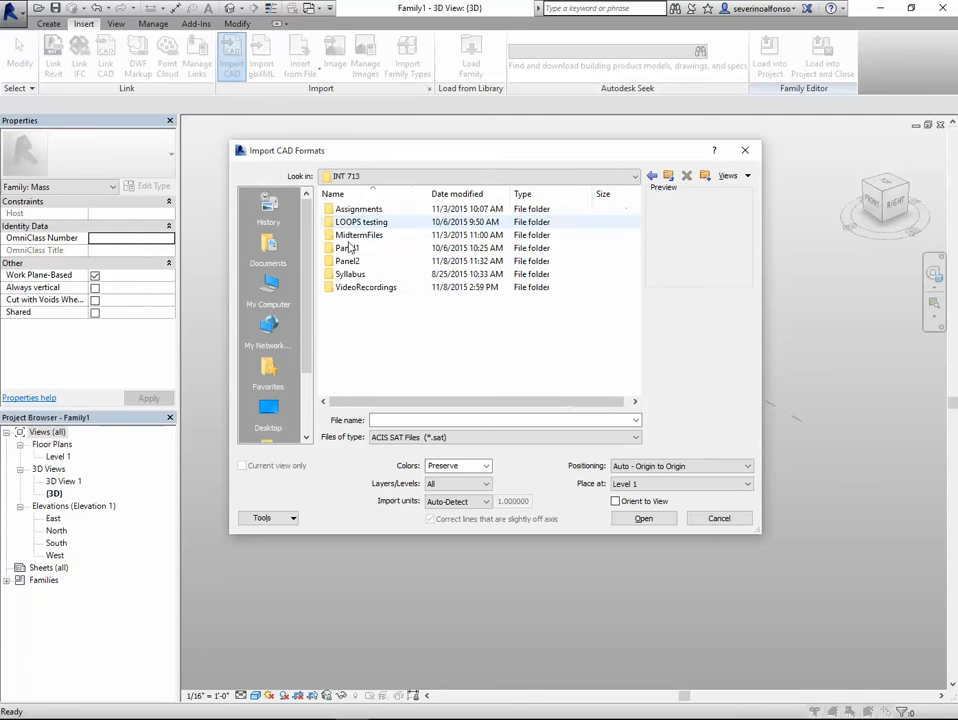
{"action": "double_click", "coordinate": [352, 287]}
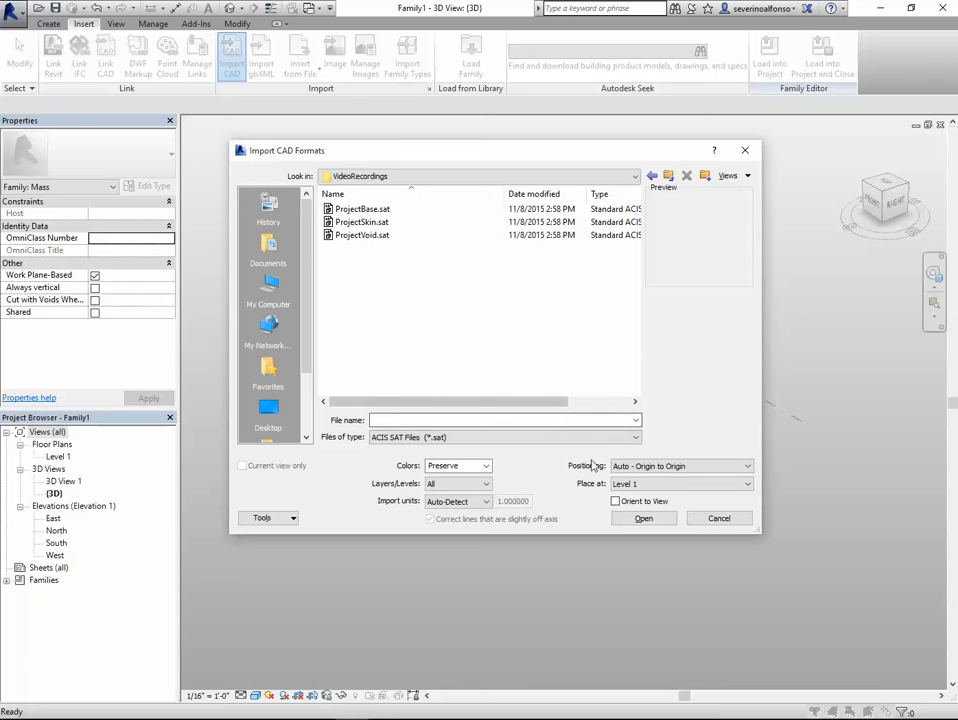
Import ProjectBase.sat with preserved colors, auto-detected units and Auto - Origin to Origin positioning, placed at Level 1.
{"action": "left_click", "coordinate": [356, 210]}
{"action": "left_click", "coordinate": [644, 519]}
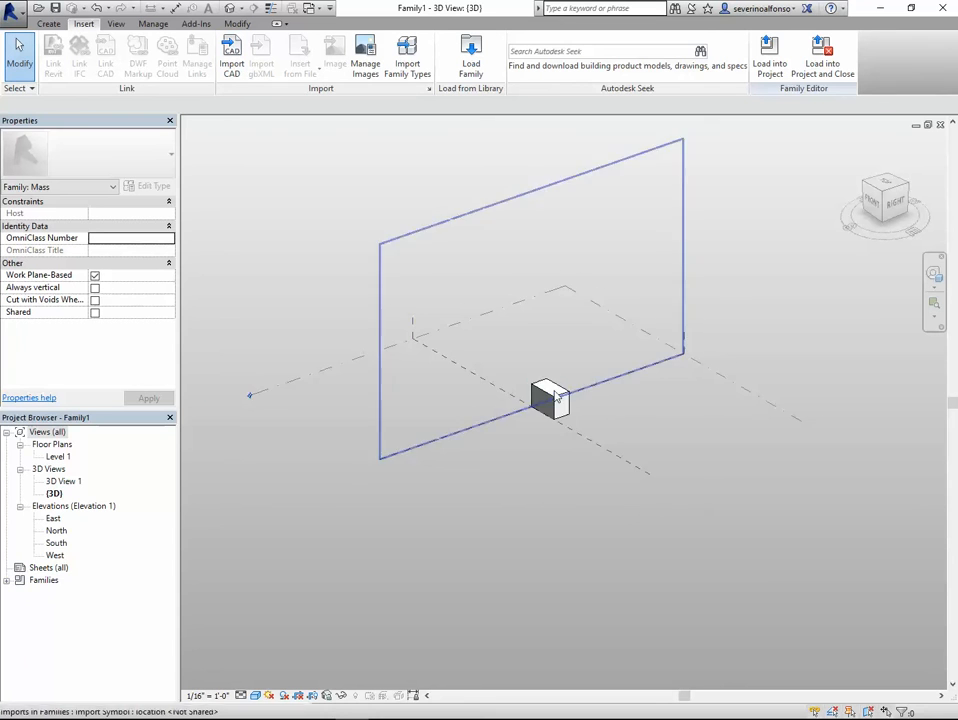
Examine from several angles how the imported base block sits relative to the crossing center reference planes.
{"action": "scroll", "coordinate": [537, 455], "scroll_direction": "up", "scroll_amount": 5}
{"action": "middle_click_drag", "start_coordinate": [525, 418], "coordinate": [564, 443], "text": "shift"}
{"action": "scroll", "coordinate": [380, 440], "scroll_direction": "up", "scroll_amount": 5}
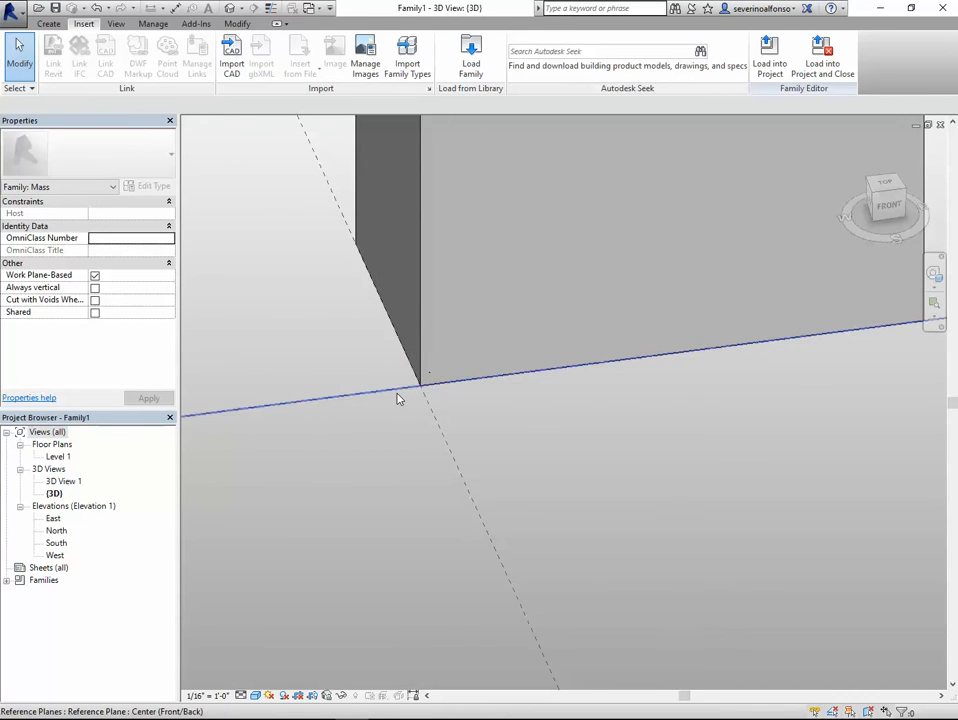
{"action": "scroll", "coordinate": [410, 400], "scroll_direction": "down", "scroll_amount": 4}
{"action": "middle_click_drag", "start_coordinate": [571, 410], "coordinate": [455, 447], "text": "shift"}
{"action": "scroll", "coordinate": [455, 447], "scroll_direction": "down", "scroll_amount": 2}
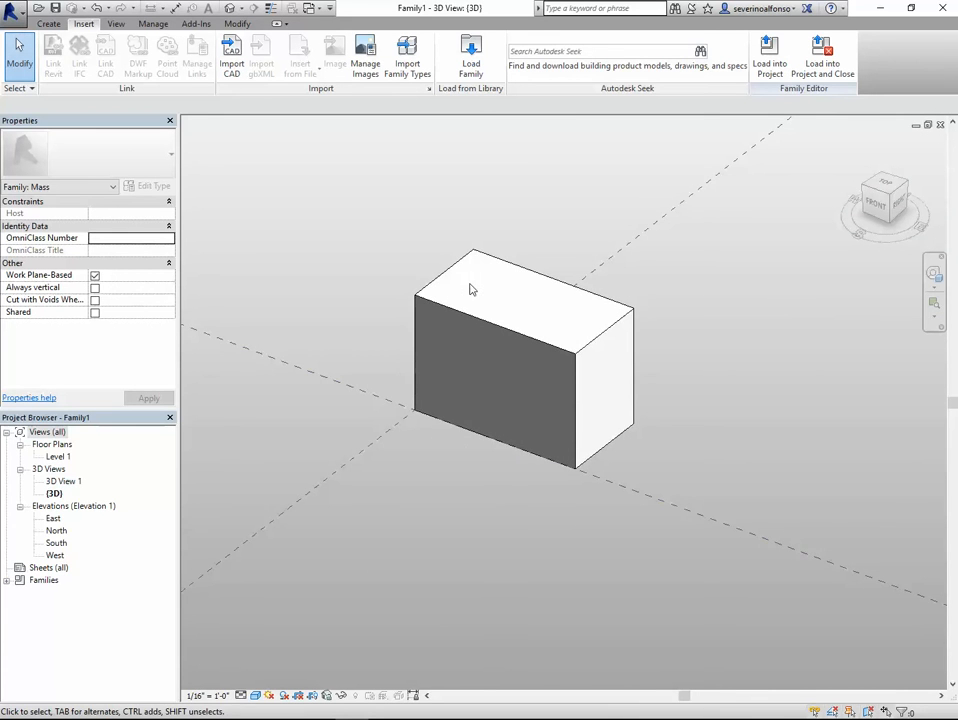
{"action": "scroll", "coordinate": [473, 292], "scroll_direction": "down", "scroll_amount": 2}
{"action": "scroll", "coordinate": [416, 408], "scroll_direction": "up", "scroll_amount": 3}
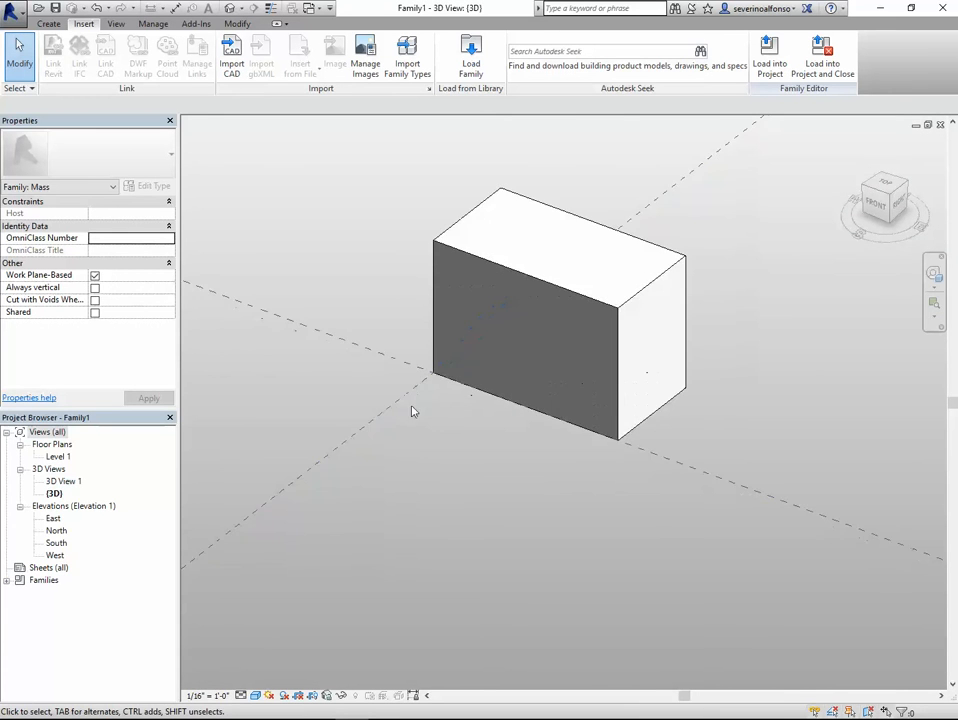
{"action": "middle_click_drag", "start_coordinate": [413, 408], "coordinate": [592, 434], "text": "shift"}
{"action": "scroll", "coordinate": [288, 445], "scroll_direction": "down", "scroll_amount": 1}
{"action": "middle_click_drag", "start_coordinate": [288, 448], "coordinate": [645, 453]}
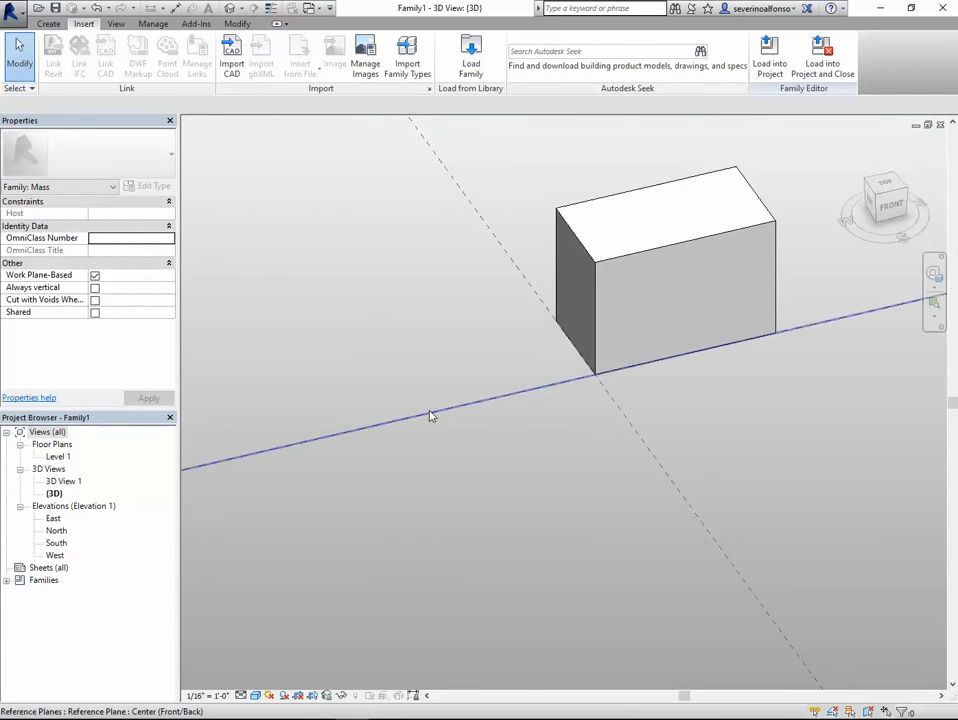
{"action": "scroll", "coordinate": [550, 484], "scroll_direction": "down", "scroll_amount": 2}
{"action": "middle_click_drag", "start_coordinate": [550, 484], "coordinate": [376, 453]}
{"action": "middle_click_drag", "start_coordinate": [636, 466], "coordinate": [420, 447], "text": "shift"}
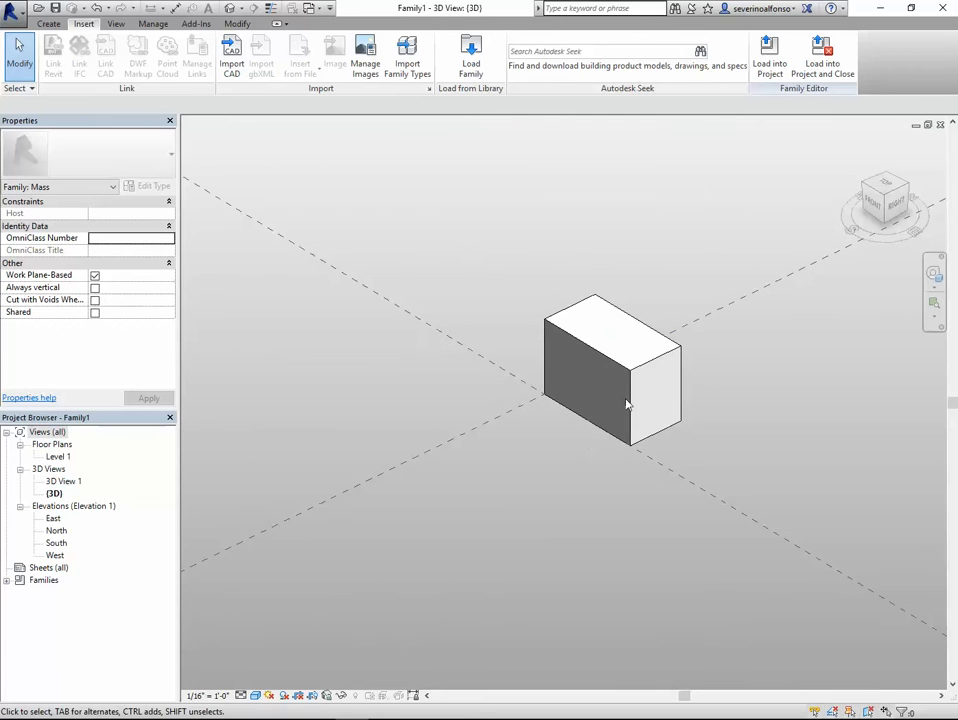
Explode the imported ProjectBase.sat symbol into editable geometry.
{"action": "scroll", "coordinate": [628, 376], "scroll_direction": "down", "scroll_amount": 1}
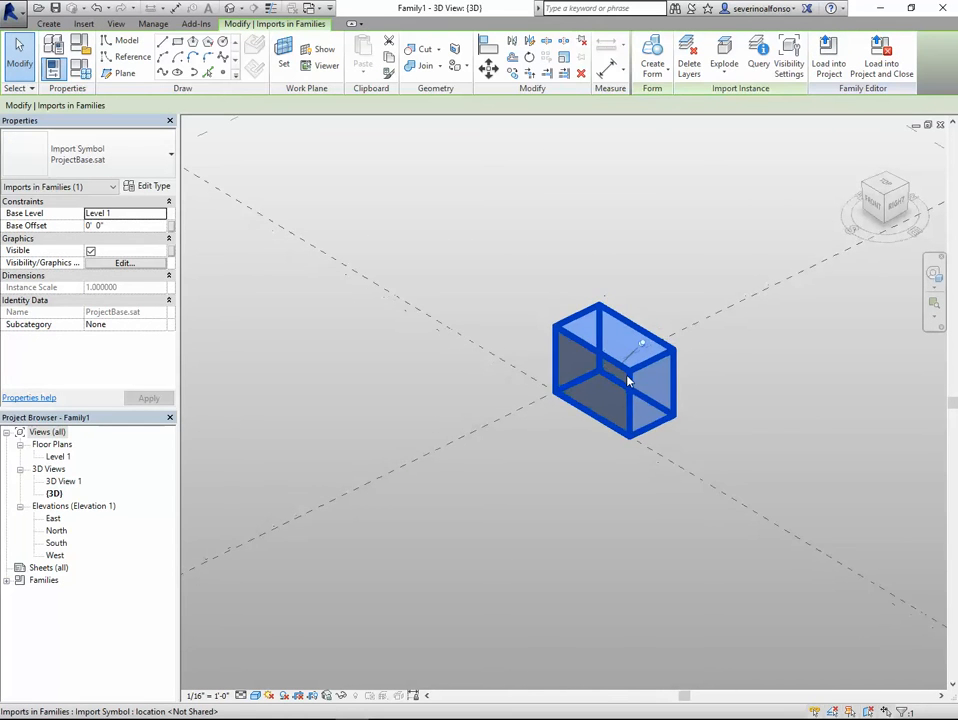
{"action": "middle_click_drag", "start_coordinate": [672, 396], "coordinate": [590, 396]}
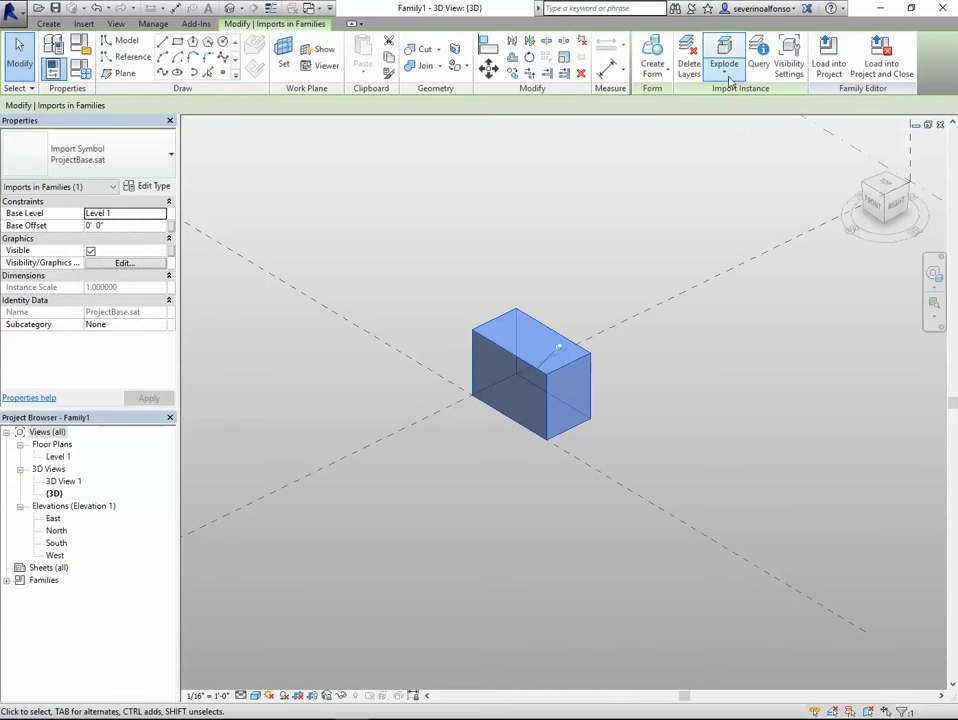
{"action": "left_click", "coordinate": [724, 70]}
{"action": "left_click", "coordinate": [743, 97]}
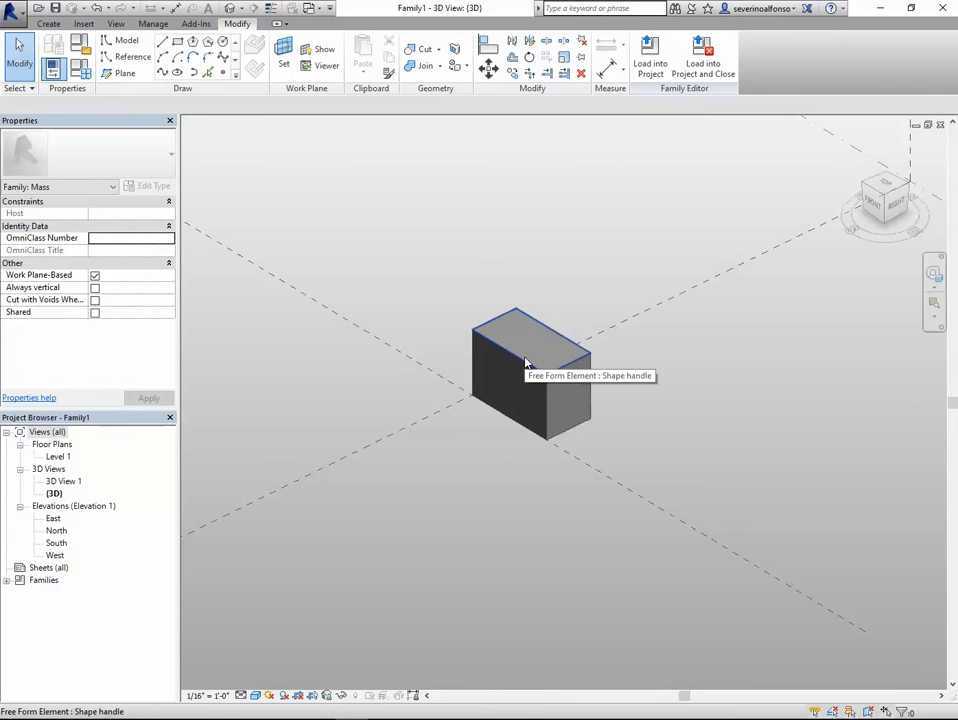
Draw a model-line rectangle about 36'-6" long on Level 1 beside the exploded base block.
{"action": "middle_click_drag", "start_coordinate": [528, 363], "coordinate": [297, 244], "text": "shift"}
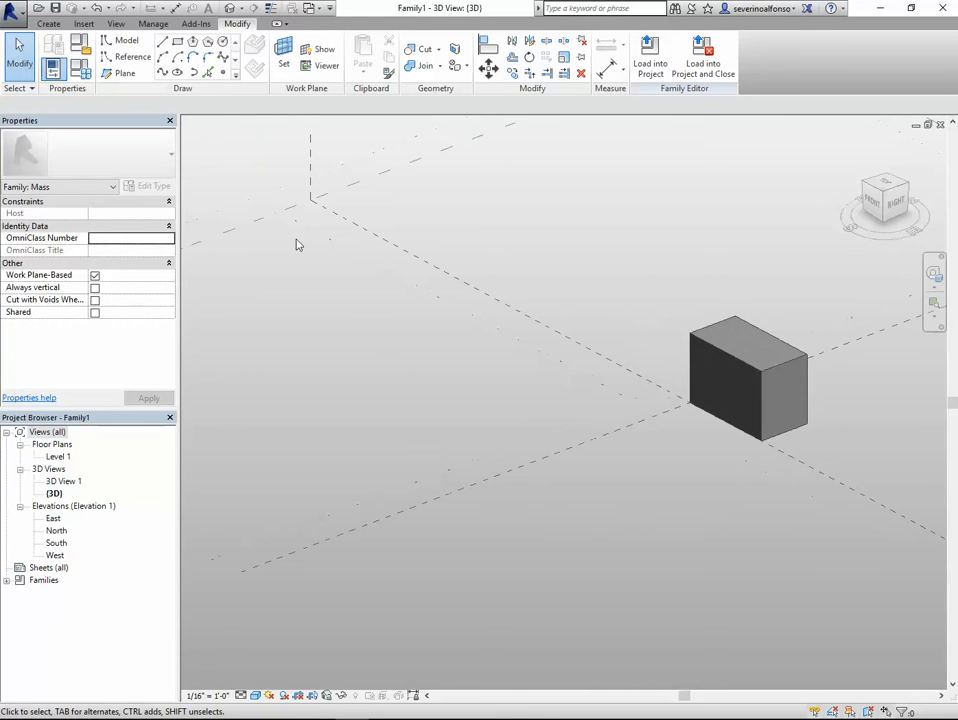
{"action": "left_click", "coordinate": [261, 222]}
{"action": "left_click", "coordinate": [182, 56]}
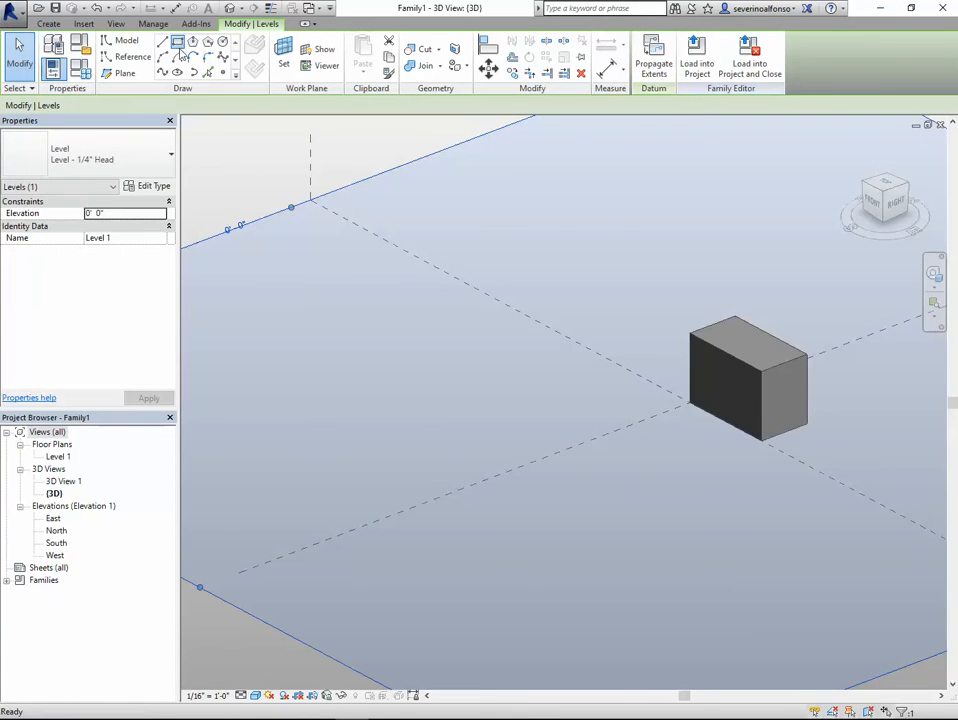
{"action": "left_click", "coordinate": [466, 349]}
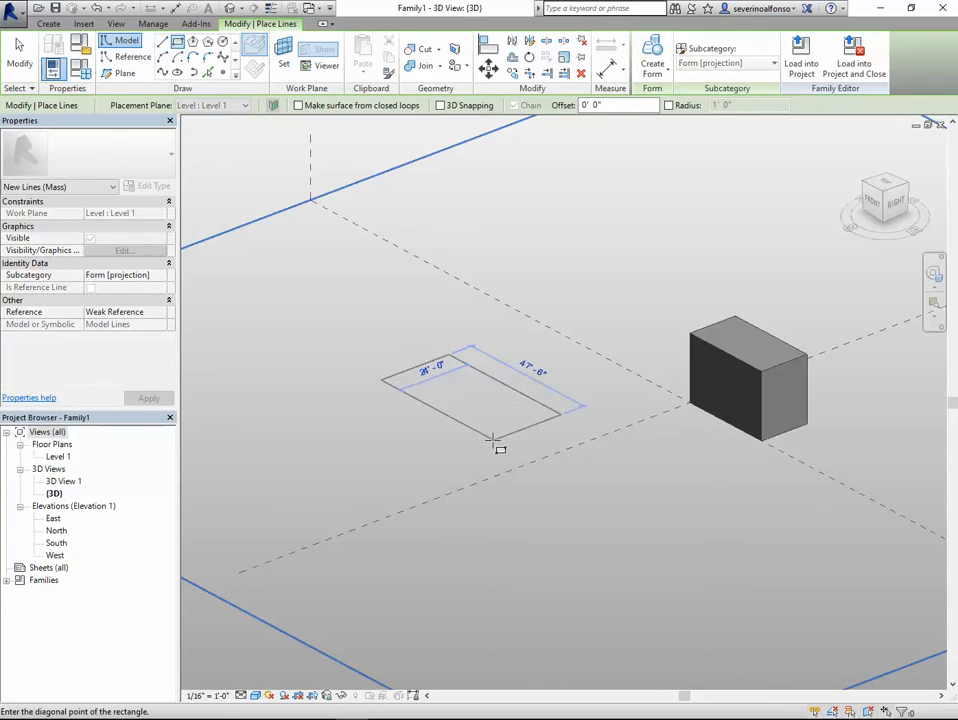
{"action": "left_click", "coordinate": [470, 425]}
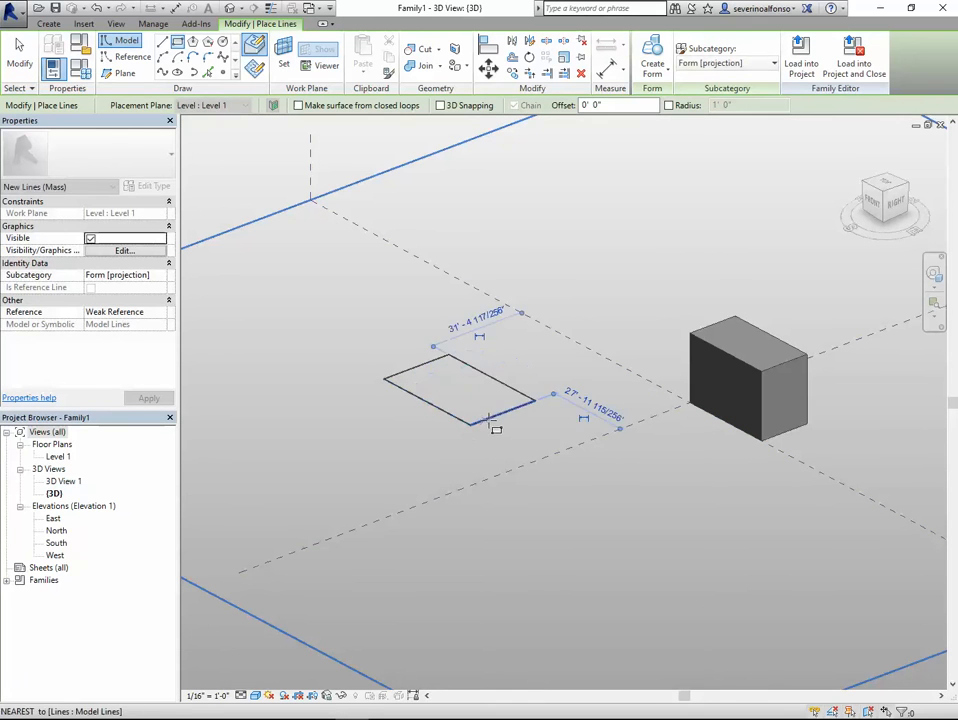
{"action": "key", "text": "Escape"}
{"action": "key", "text": "Escape"}
Create a solid box form from the rectangle and raise one of its upper end edges to about 35 feet.
{"action": "key", "text": "Tab"}
{"action": "left_click", "coordinate": [491, 418]}
{"action": "left_click", "coordinate": [652, 56]}
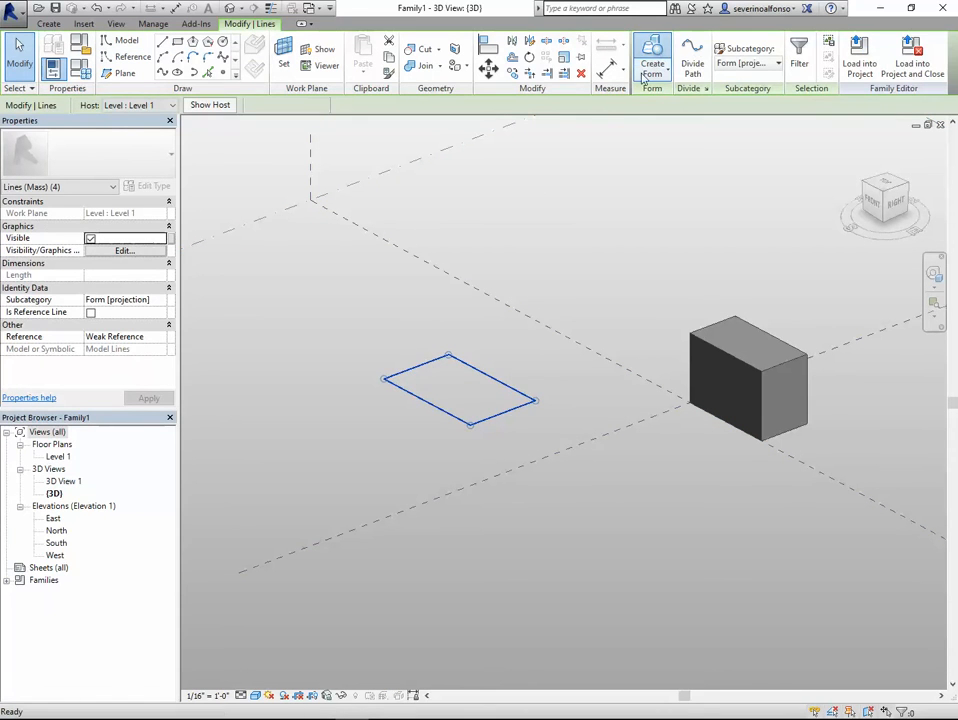
{"action": "left_click_drag", "start_coordinate": [461, 329], "coordinate": [462, 300]}
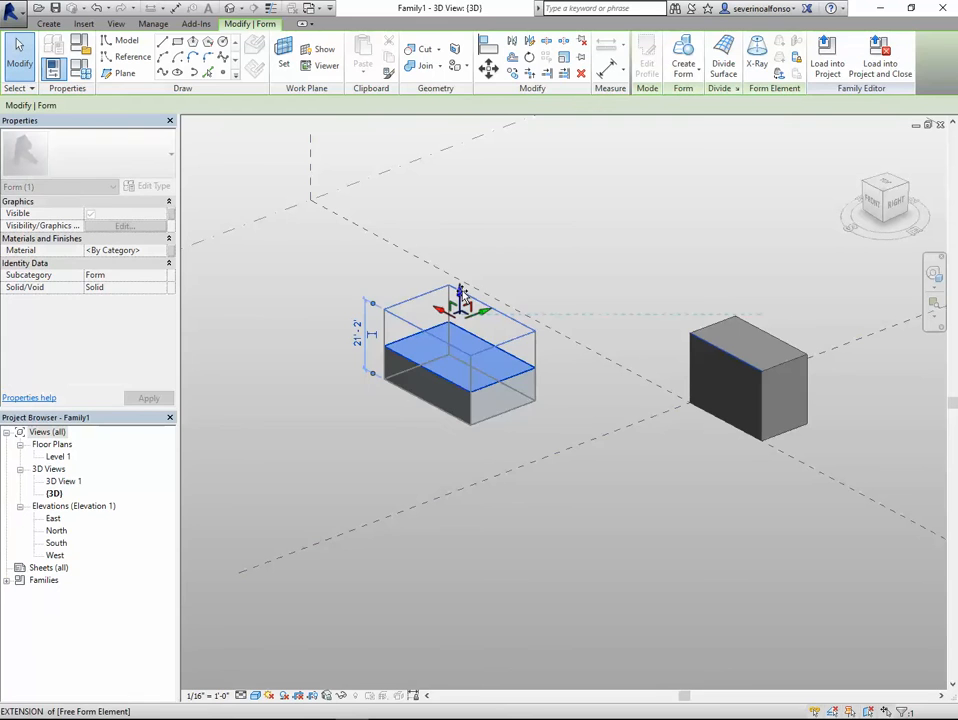
{"action": "left_click", "coordinate": [571, 242]}
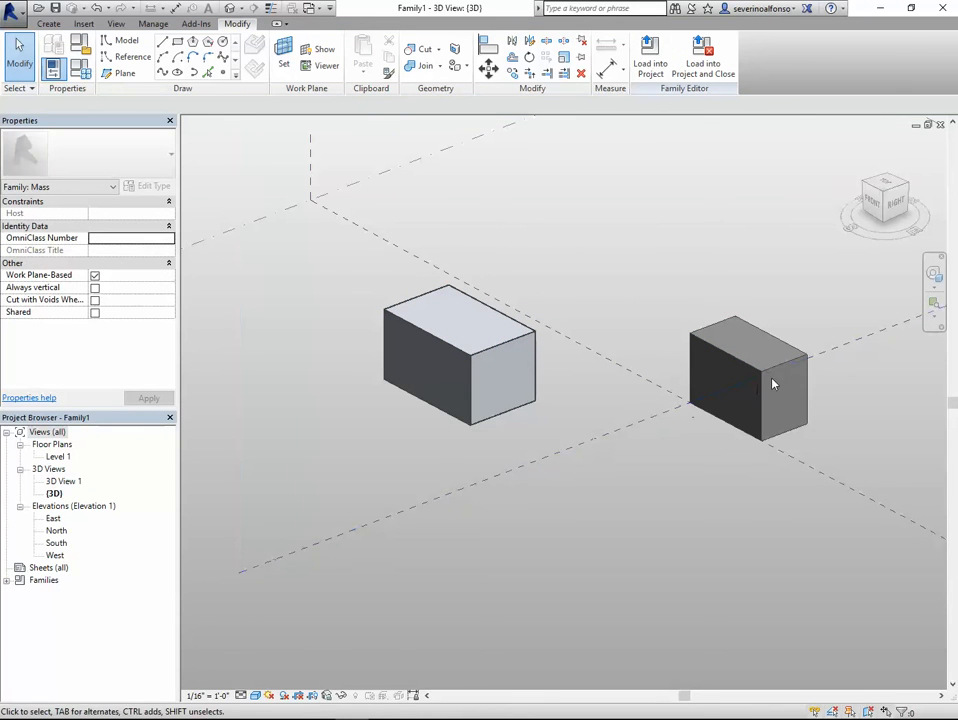
{"action": "left_click", "coordinate": [494, 347]}
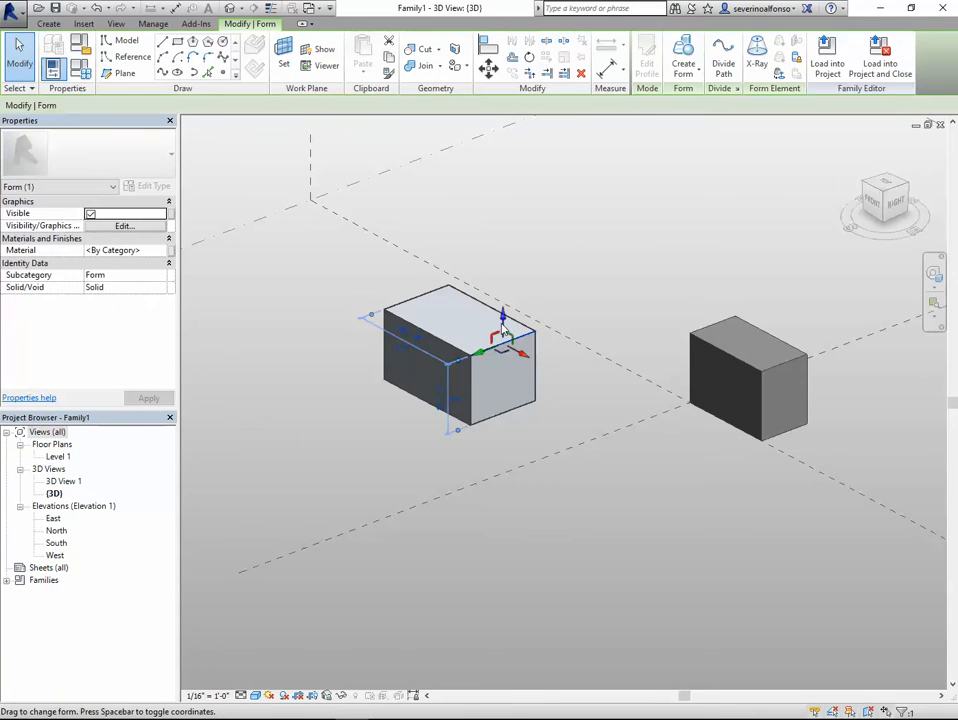
{"action": "left_click_drag", "start_coordinate": [503, 318], "coordinate": [504, 283]}
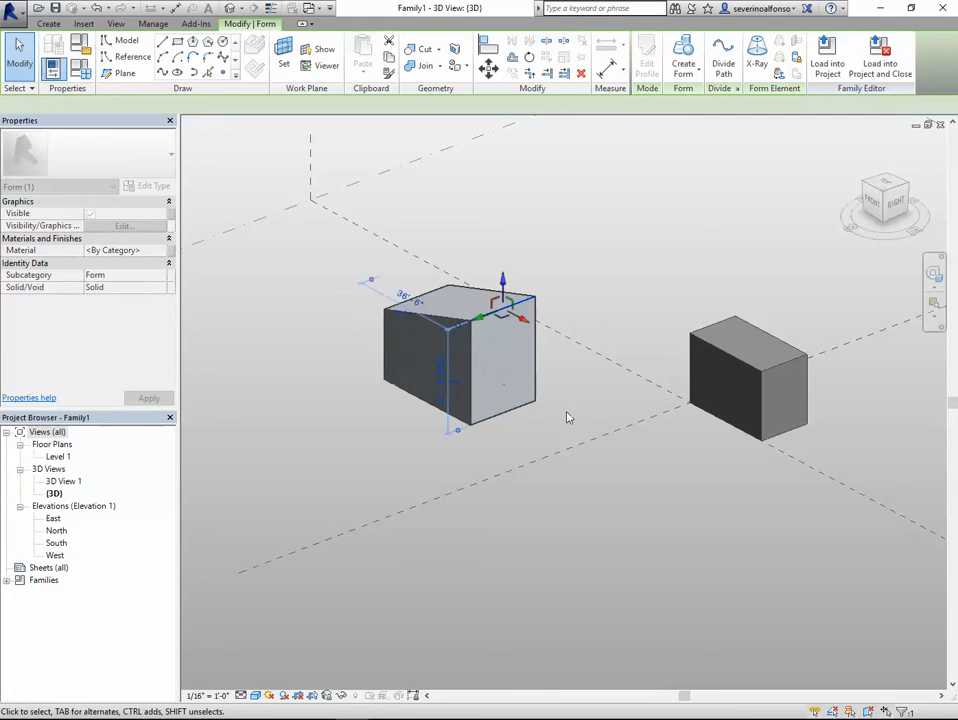
Check which edges and faces can be selected individually on the exploded base block.
{"action": "left_click", "coordinate": [787, 368]}
{"action": "scroll", "coordinate": [787, 368], "scroll_direction": "up", "scroll_amount": 2}
{"action": "key", "text": "Escape"}
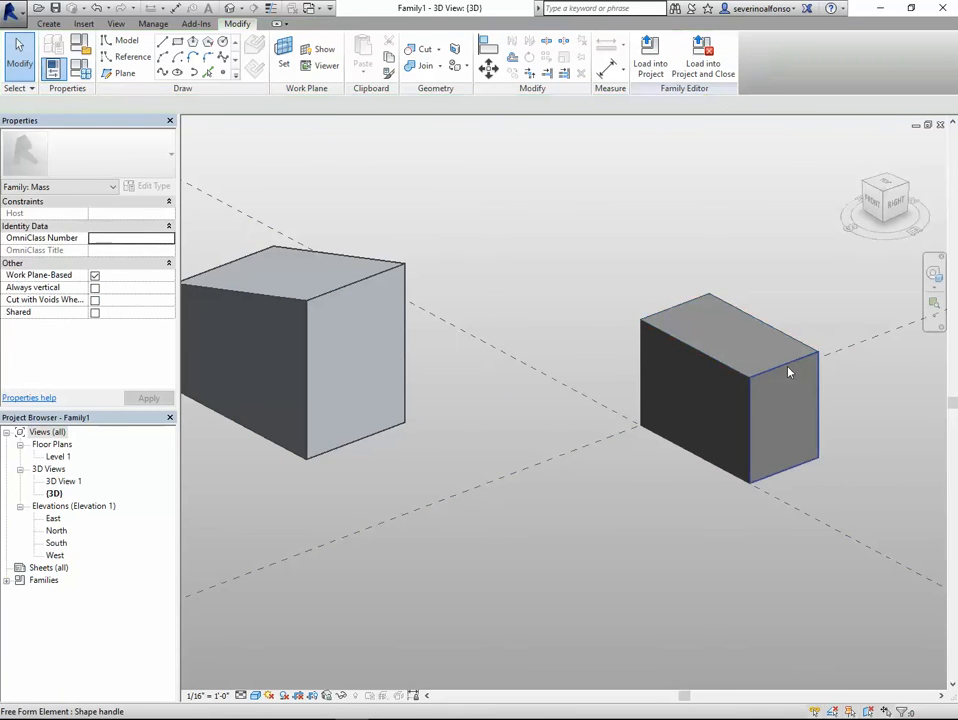
{"action": "left_click", "coordinate": [788, 370]}
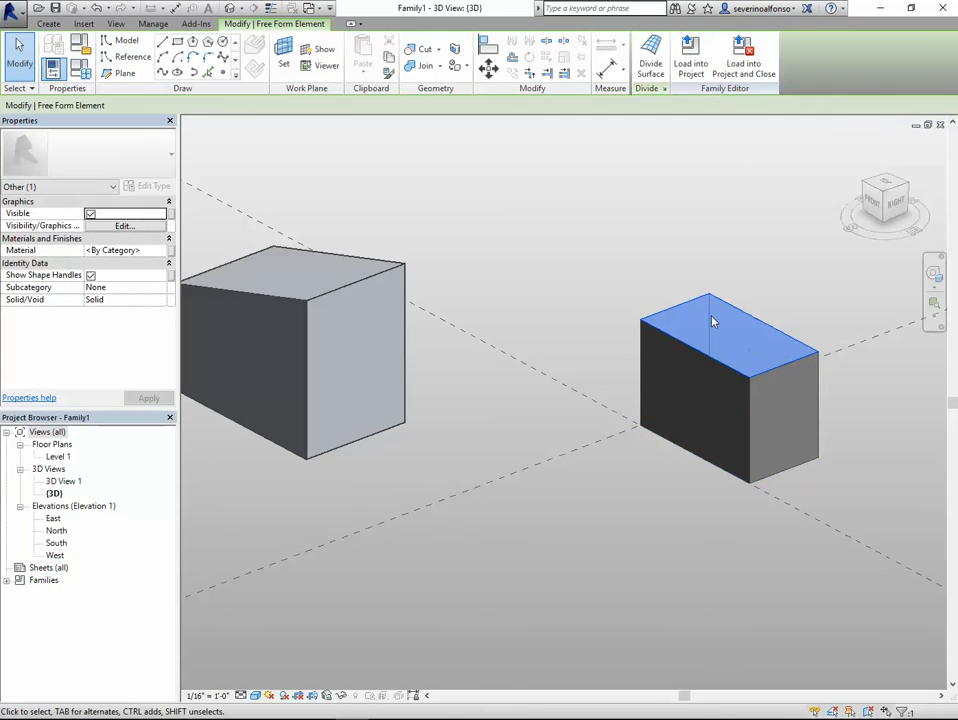
{"action": "key", "text": "Escape"}
Try stretching the exploded base block upward with its top shape handle, and undo it.
{"action": "scroll", "coordinate": [712, 320], "scroll_direction": "down", "scroll_amount": 2}
{"action": "key", "text": "Tab"}
{"action": "left_click", "coordinate": [698, 337]}
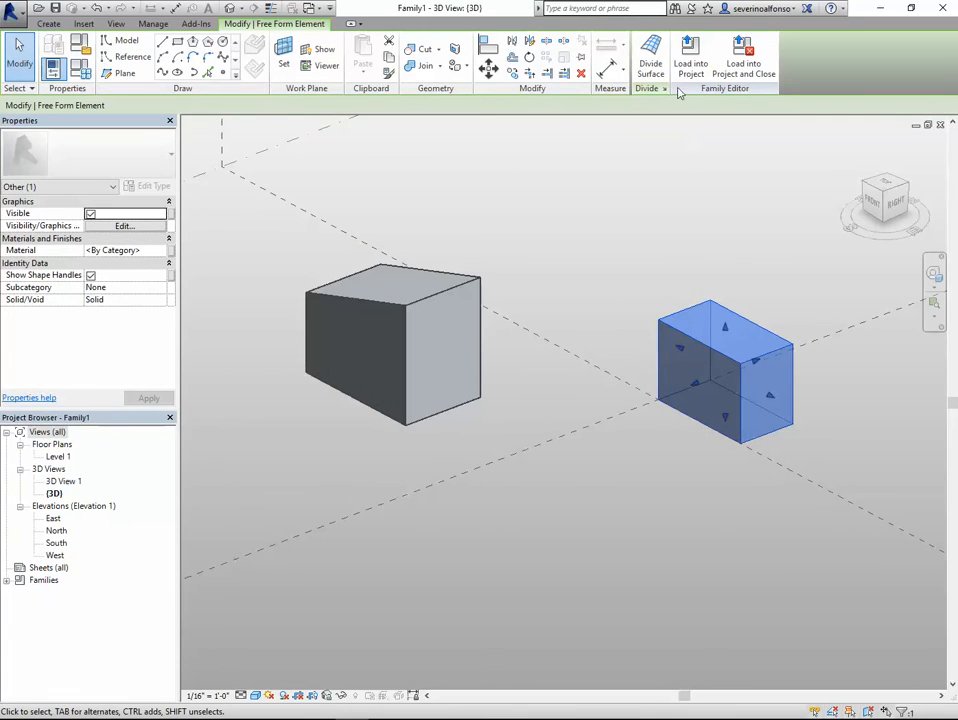
{"action": "left_click_drag", "start_coordinate": [728, 330], "coordinate": [731, 287]}
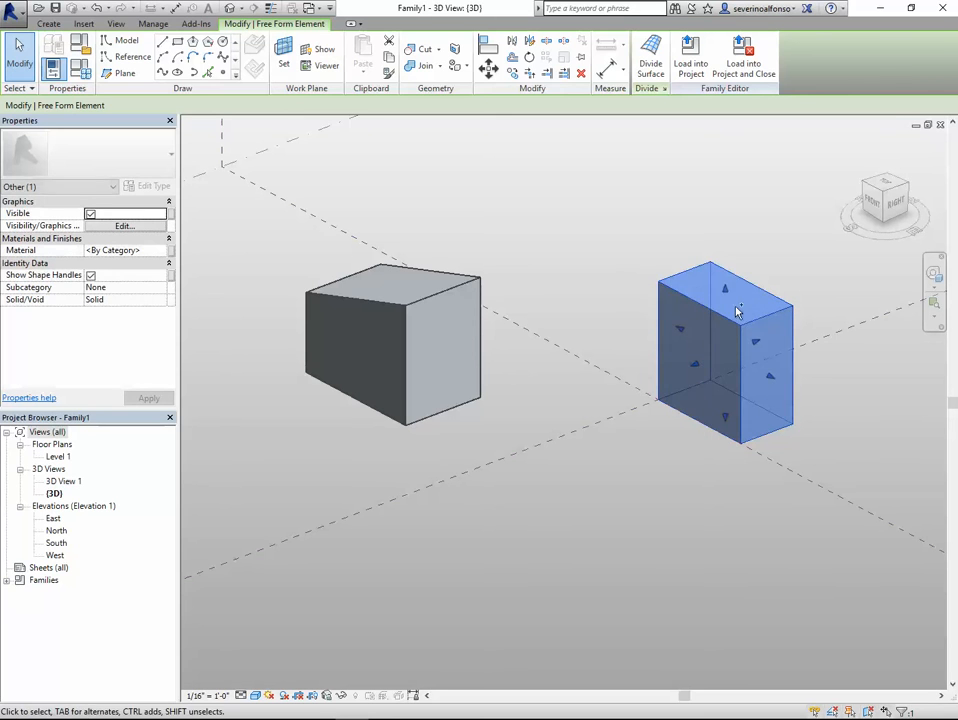
{"action": "key", "text": "ctrl+z"}
Select the whole base free form element to inspect its shape handles and editing options, and clear the selection.
{"action": "key", "text": "Tab"}
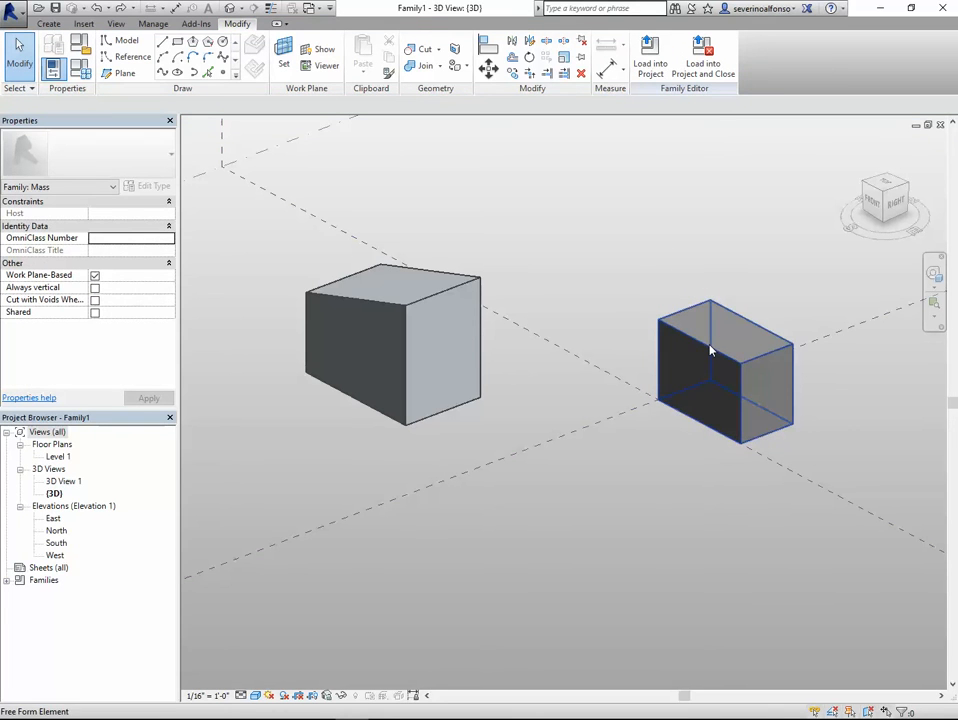
{"action": "left_click", "coordinate": [710, 342]}
{"action": "key", "text": "Escape"}
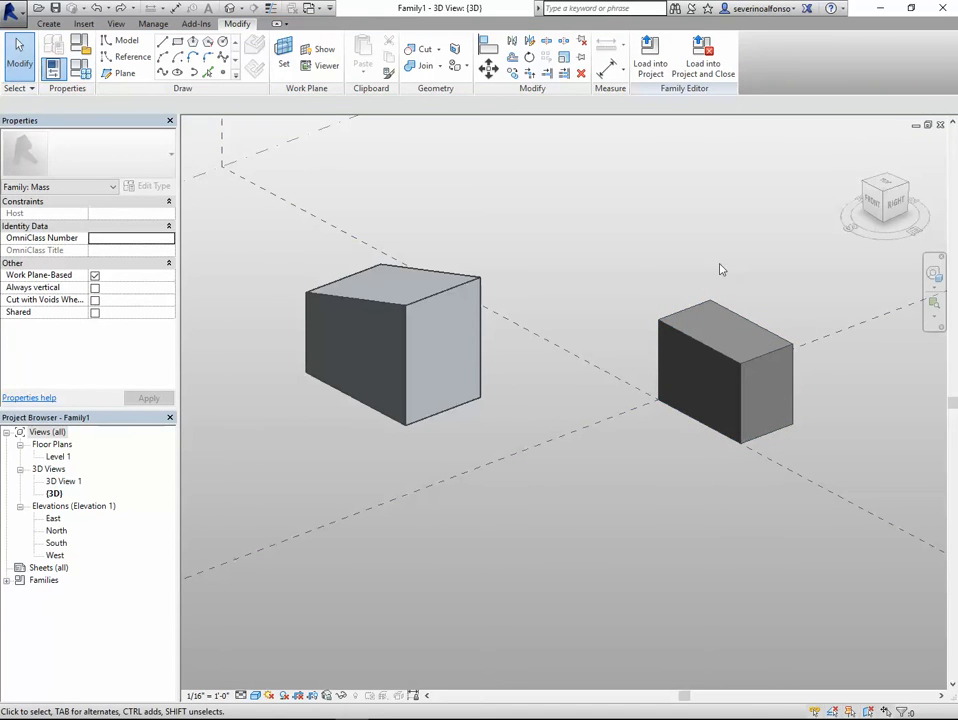
{"action": "key", "text": "Tab"}
{"action": "left_click", "coordinate": [727, 359]}
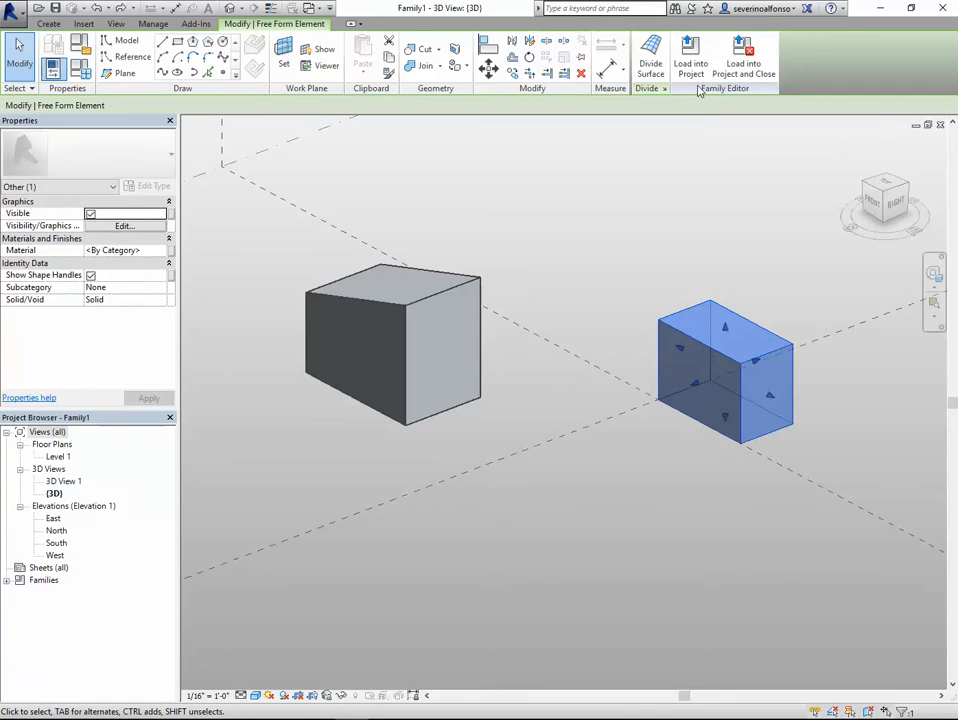
{"action": "key", "text": "Escape"}
{"action": "scroll", "coordinate": [733, 319], "scroll_direction": "down", "scroll_amount": 1}
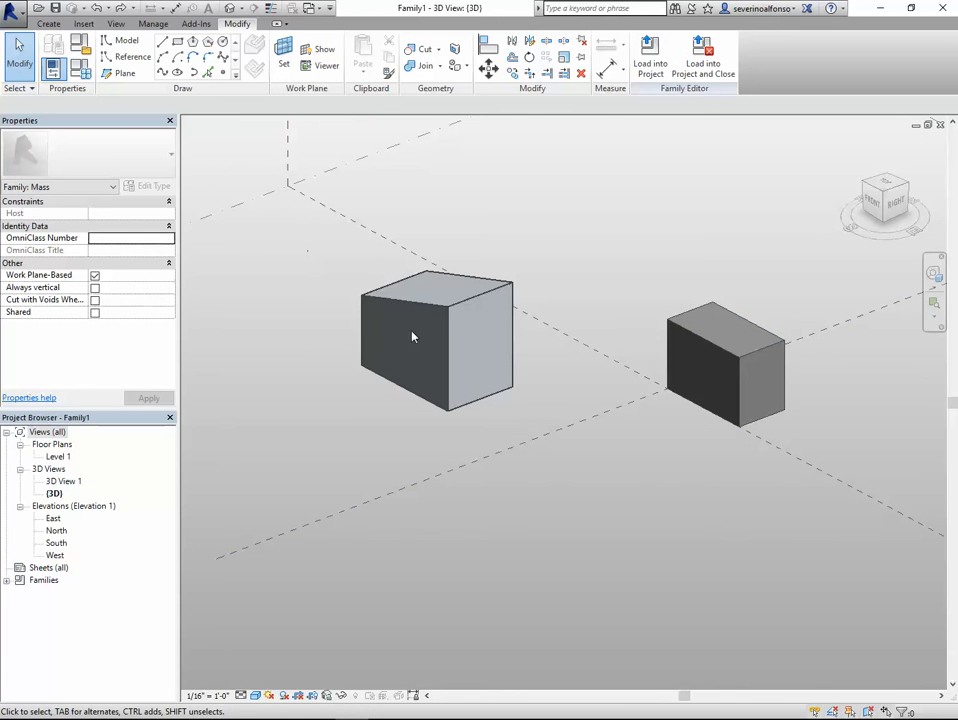
Select an upper corner of the drawn form to show its controls, and undo the form and its rectangle.
{"action": "left_click", "coordinate": [448, 309]}
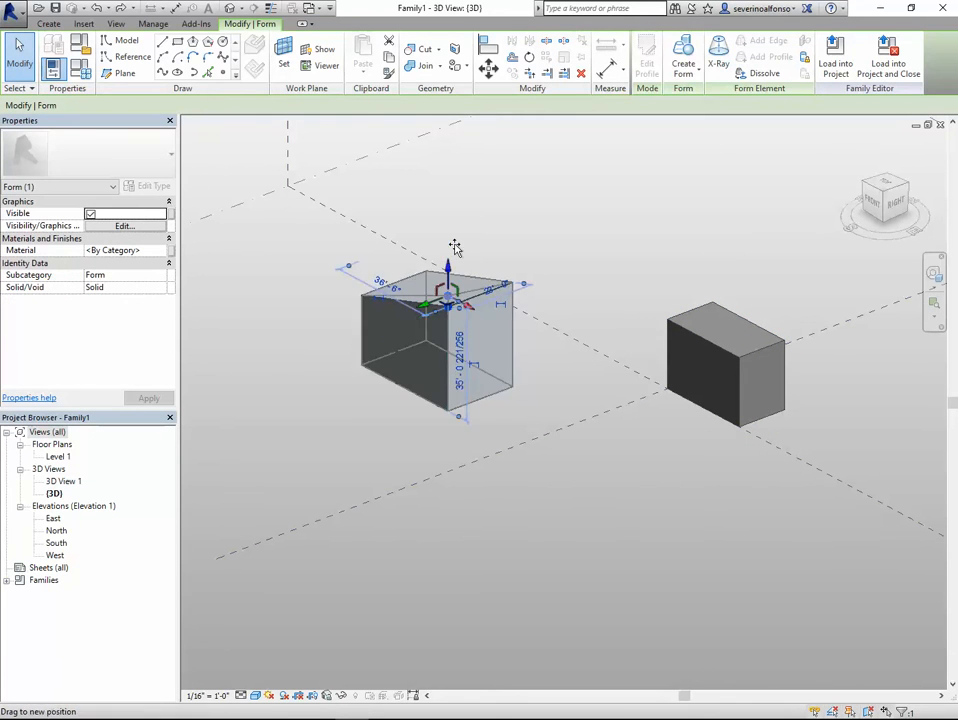
{"action": "left_click", "coordinate": [604, 223]}
{"action": "key", "text": "ctrl+z"}
{"action": "key", "text": "ctrl+z"}
{"action": "key", "text": "ctrl+z"}
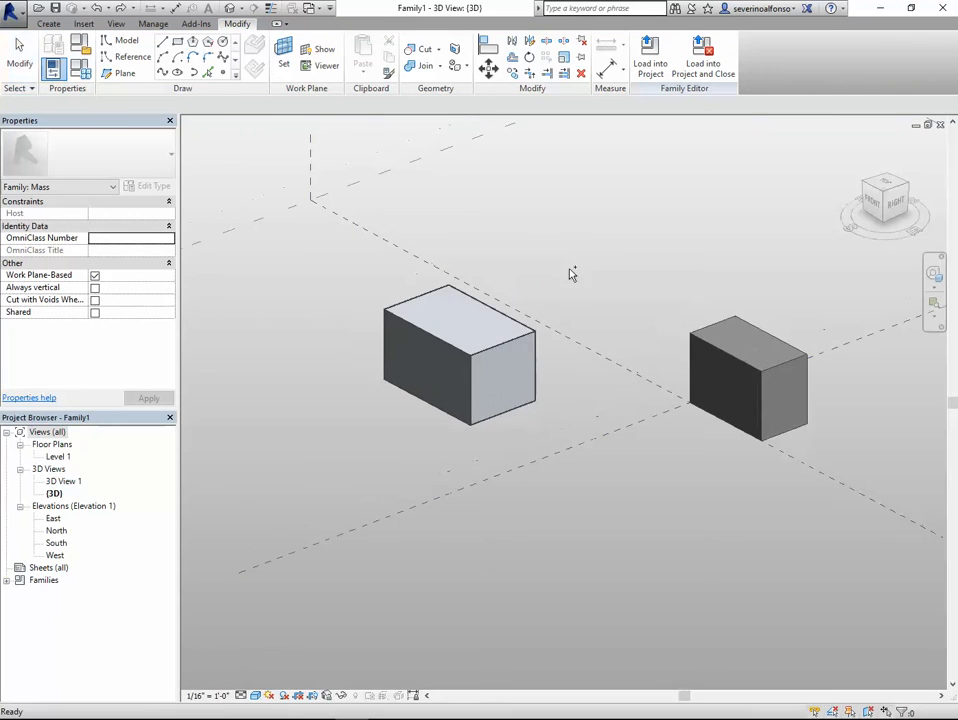
{"action": "key", "text": "ctrl+z"}
{"action": "key", "text": "ctrl+z"}
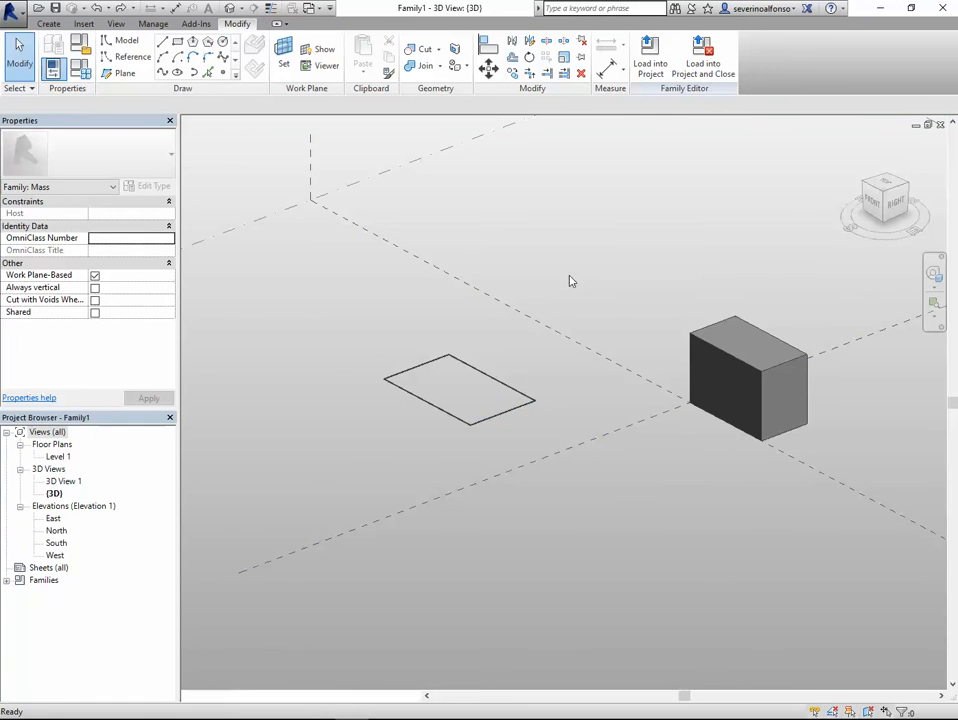
Inspect the base block's top face and the whole free form element with its properties and shape handles.
{"action": "scroll", "coordinate": [683, 340], "scroll_direction": "down", "scroll_amount": 1}
{"action": "middle_click_drag", "start_coordinate": [690, 345], "coordinate": [492, 327]}
{"action": "scroll", "coordinate": [542, 359], "scroll_direction": "up", "scroll_amount": 1}
{"action": "left_click", "coordinate": [544, 358]}
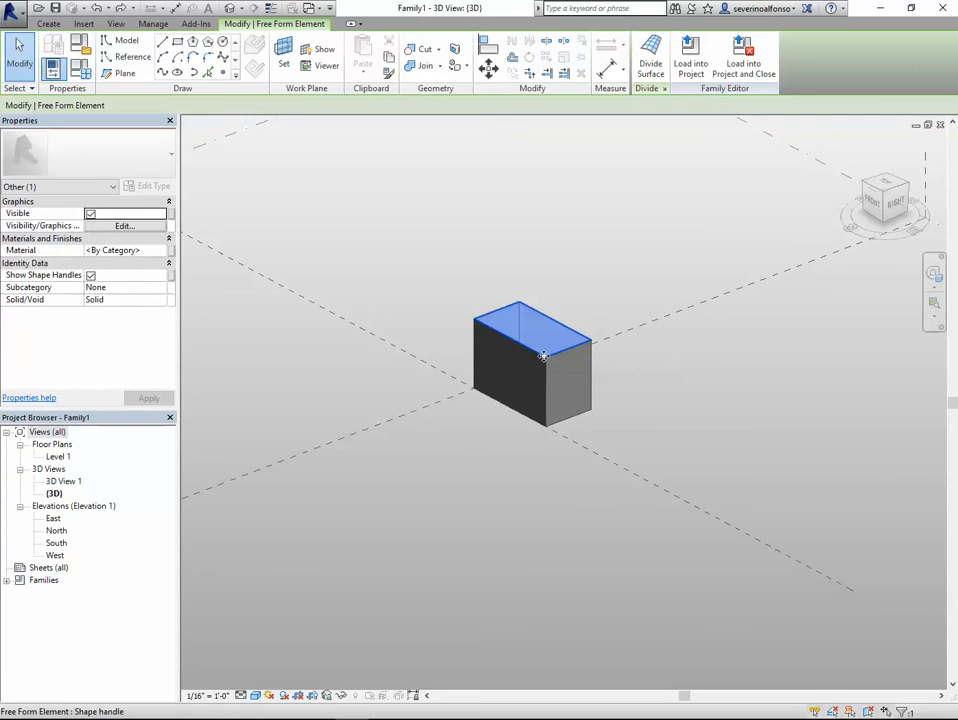
{"action": "left_click", "coordinate": [587, 270]}
{"action": "scroll", "coordinate": [584, 278], "scroll_direction": "down", "scroll_amount": 1}
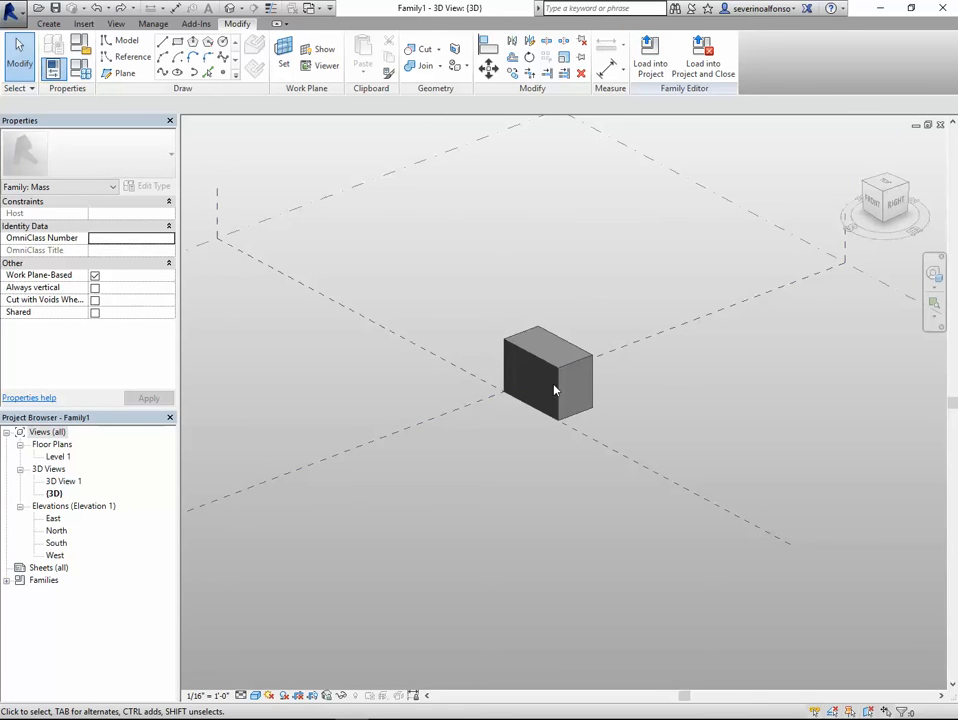
{"action": "scroll", "coordinate": [581, 363], "scroll_direction": "up", "scroll_amount": 1}
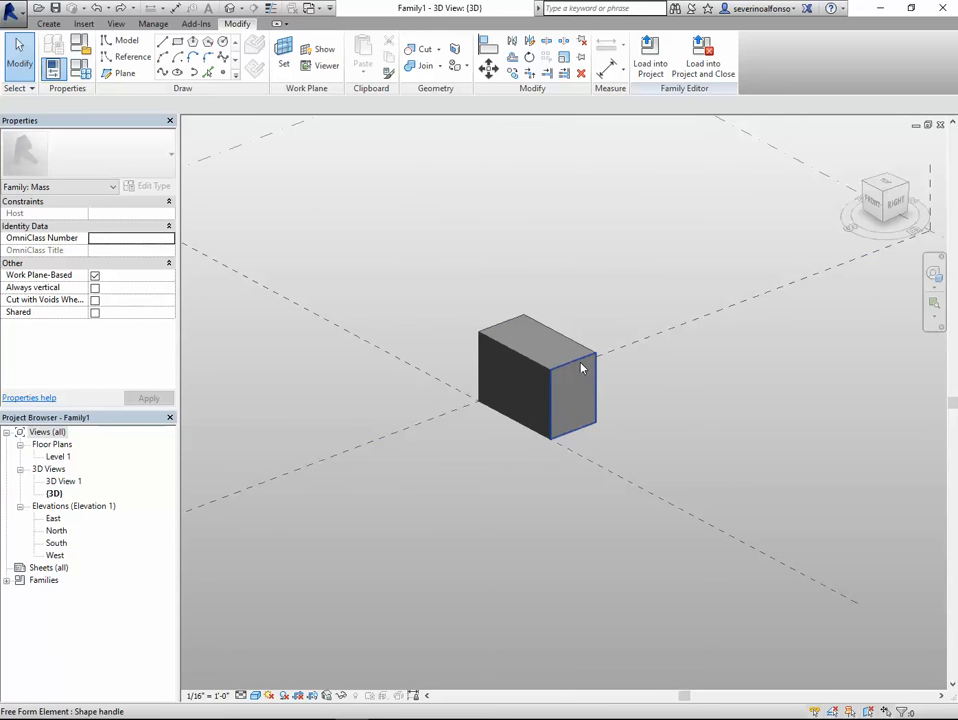
{"action": "key", "text": "Tab"}
{"action": "left_click", "coordinate": [581, 368]}
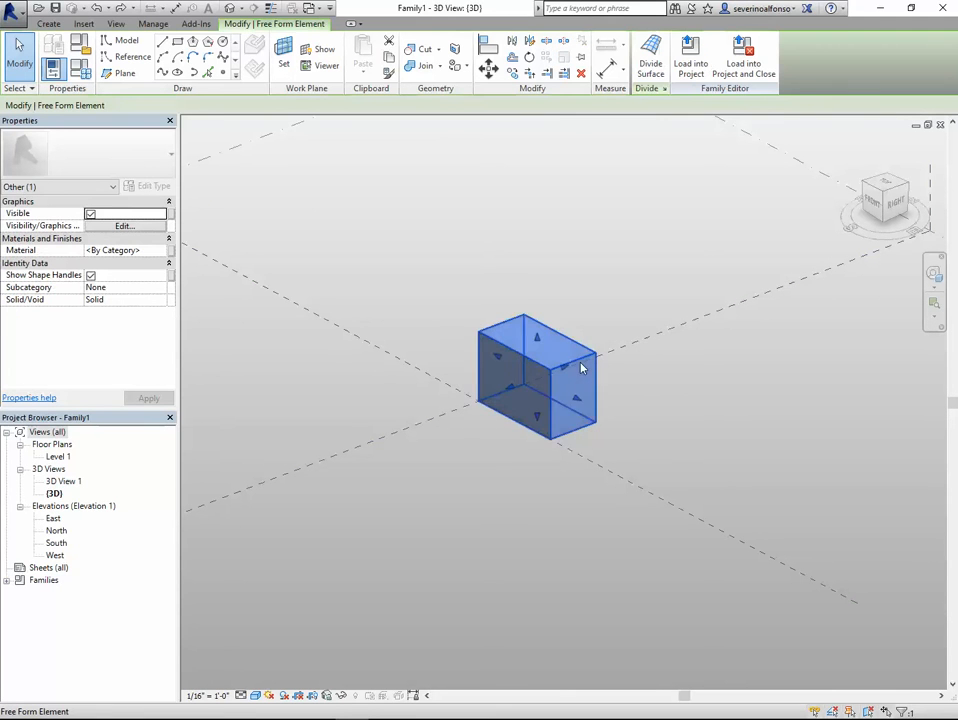
{"action": "scroll", "coordinate": [505, 394], "scroll_direction": "up", "scroll_amount": 1}
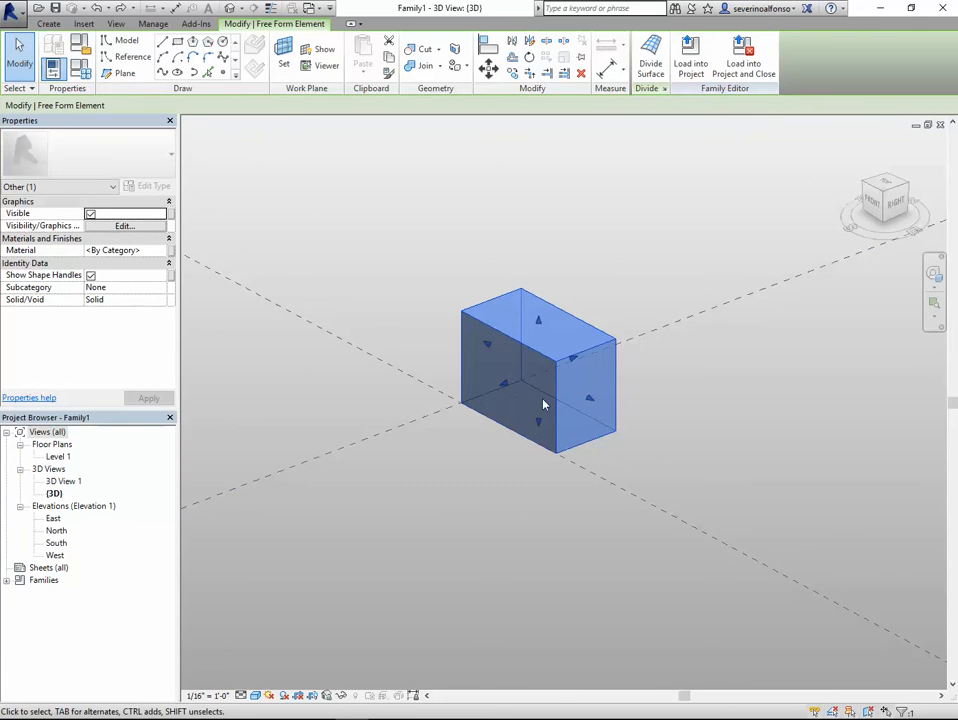
{"action": "left_click", "coordinate": [574, 241]}
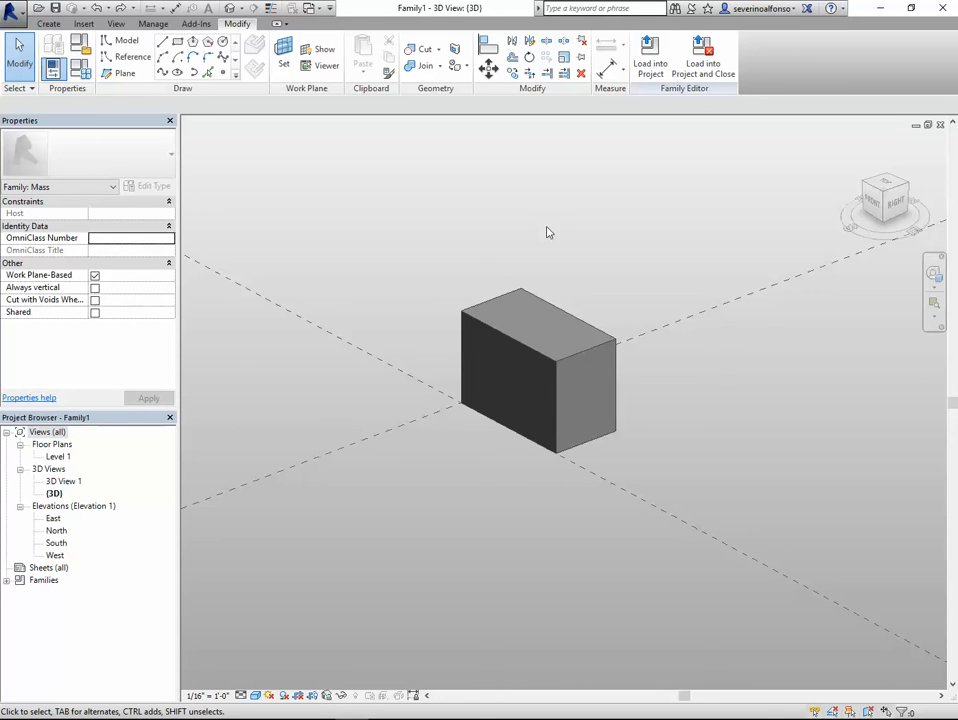
Save the mass family as ProjectBase in the VideoRecordings folder and load it into the project.
{"action": "key", "text": "ctrl+s"}
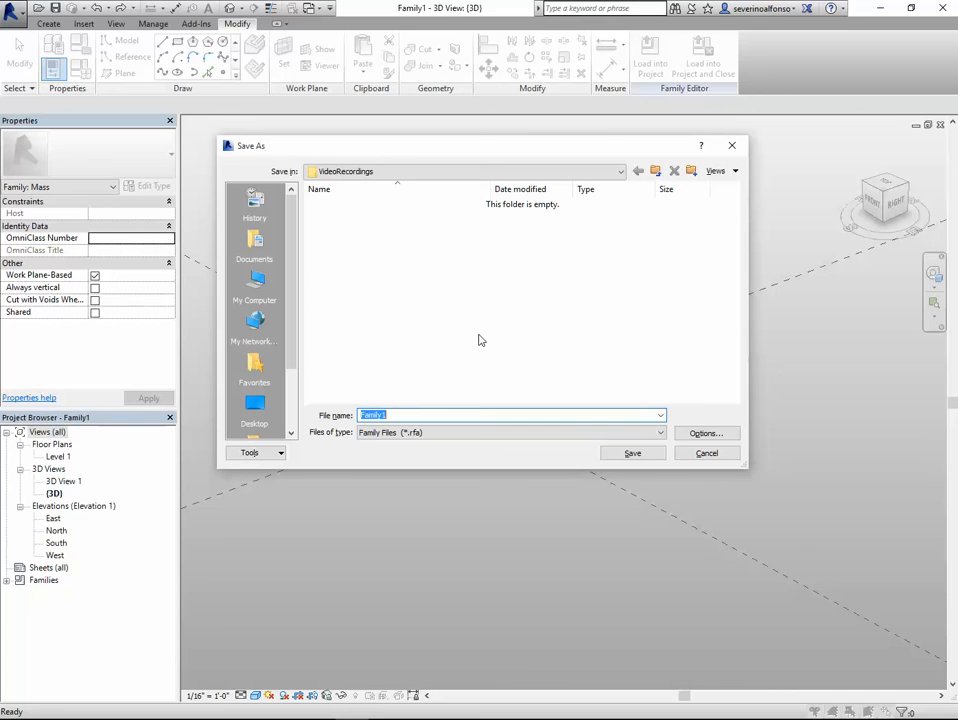
{"action": "type", "text": "P"}
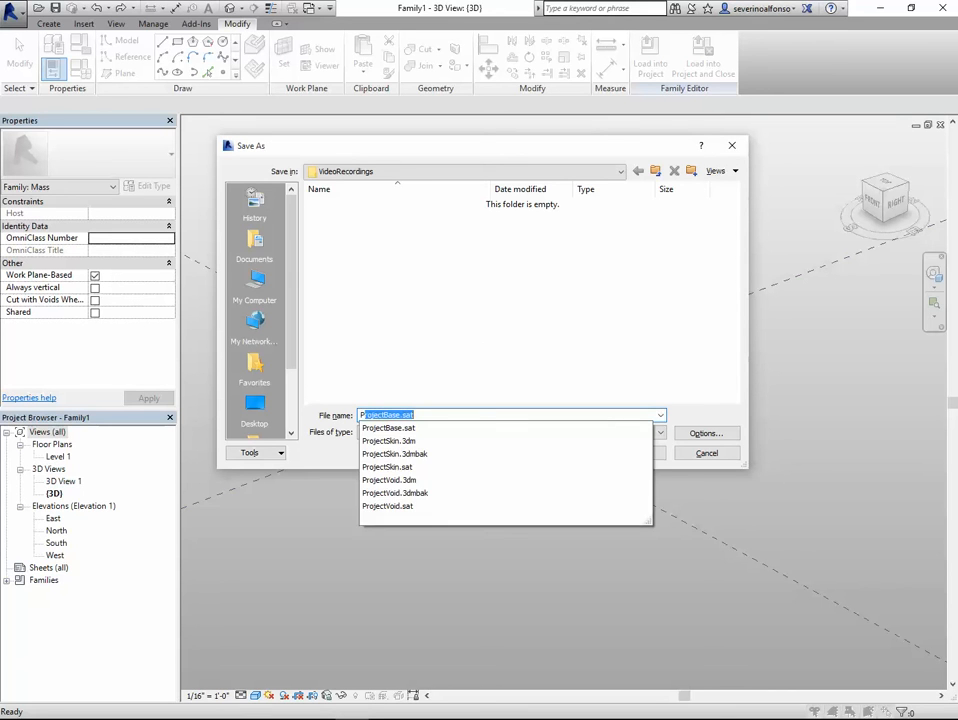
{"action": "type", "text": "rojectBase"}
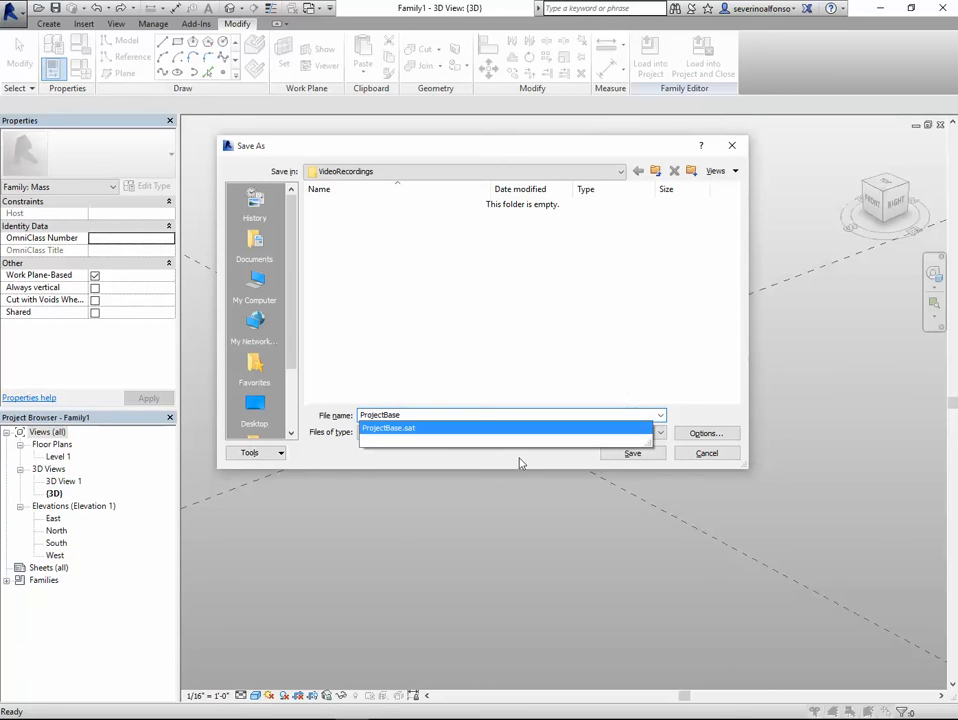
{"action": "left_click", "coordinate": [420, 468]}
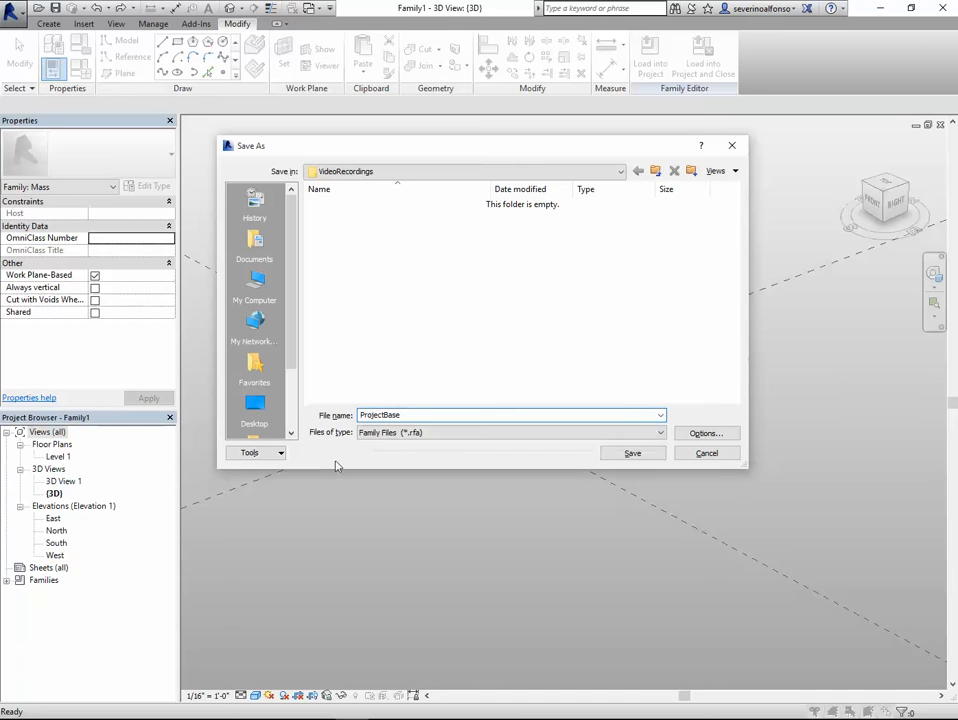
{"action": "left_click", "coordinate": [633, 454]}
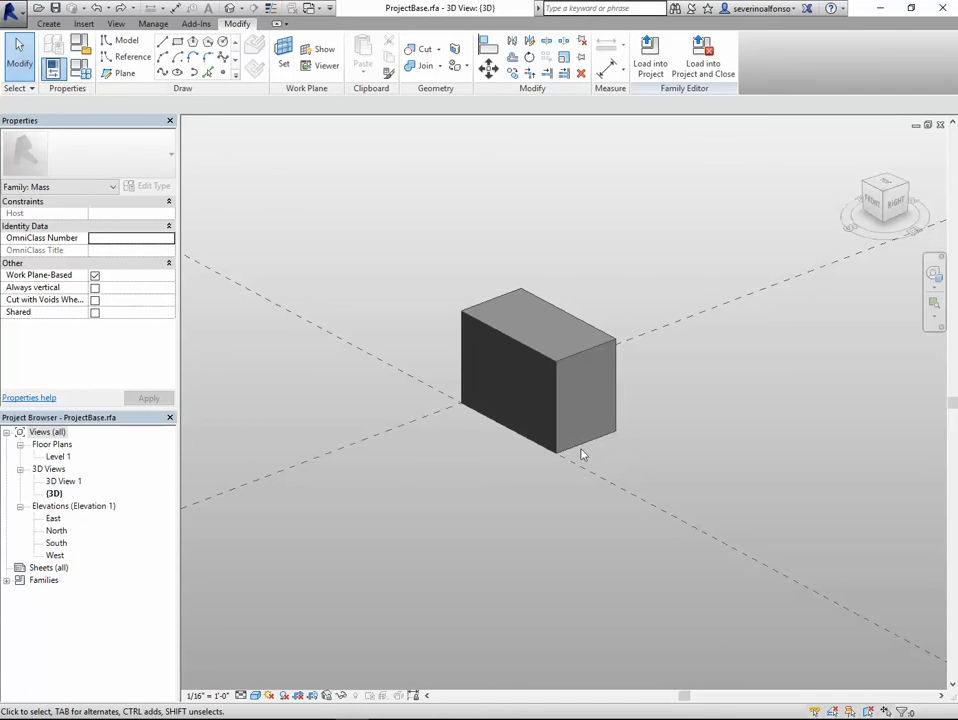
{"action": "left_click", "coordinate": [643, 67]}
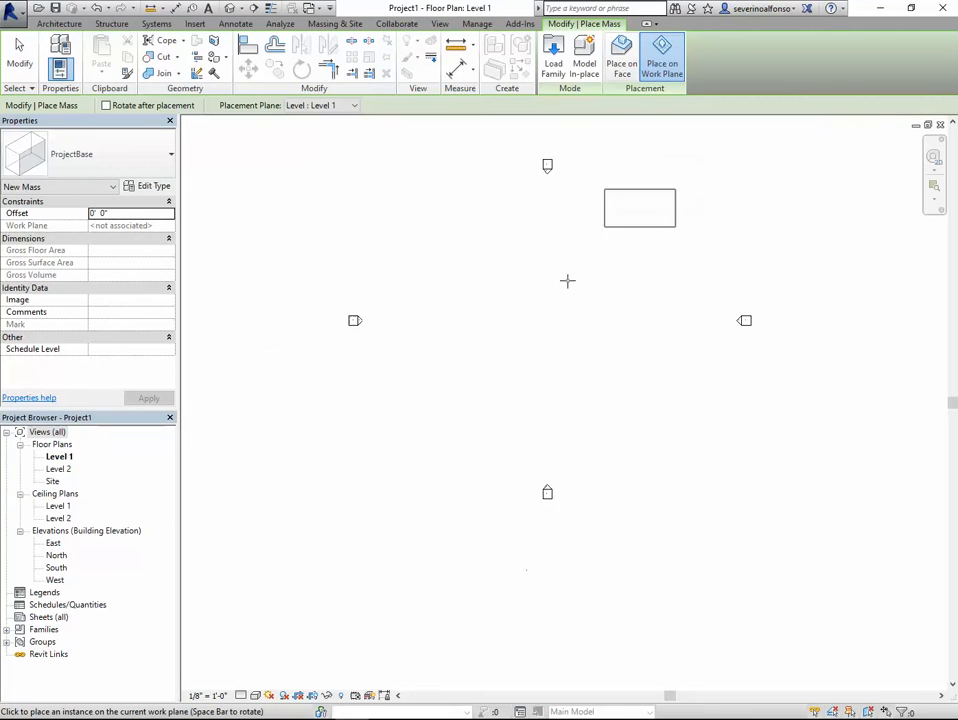
{"action": "scroll", "coordinate": [581, 262], "scroll_direction": "down", "scroll_amount": 3}
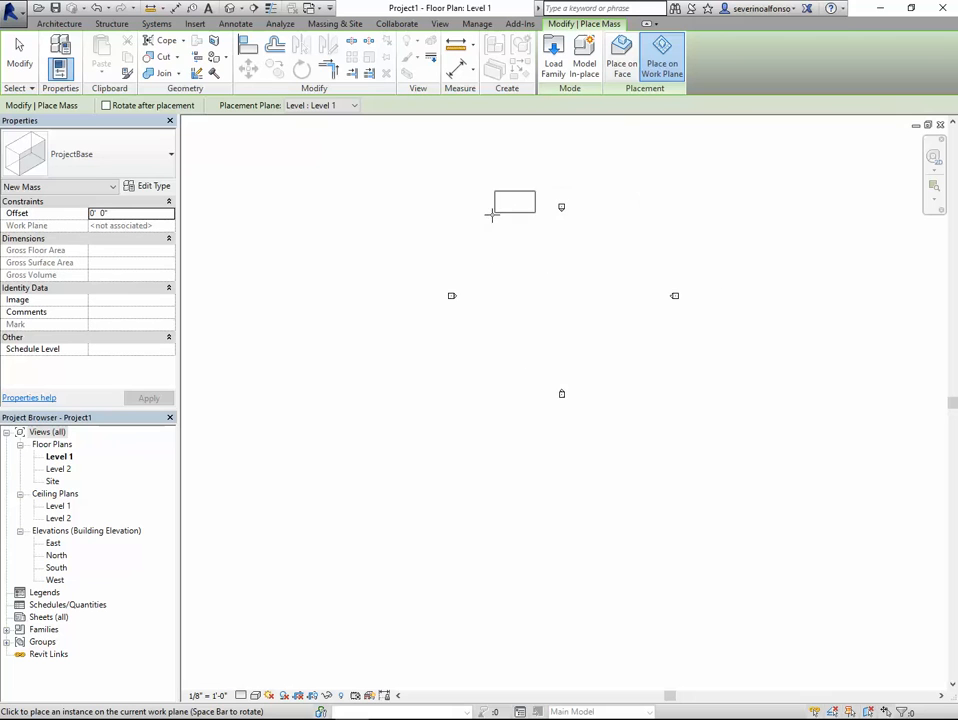
{"action": "scroll", "coordinate": [526, 267], "scroll_direction": "up", "scroll_amount": 5}
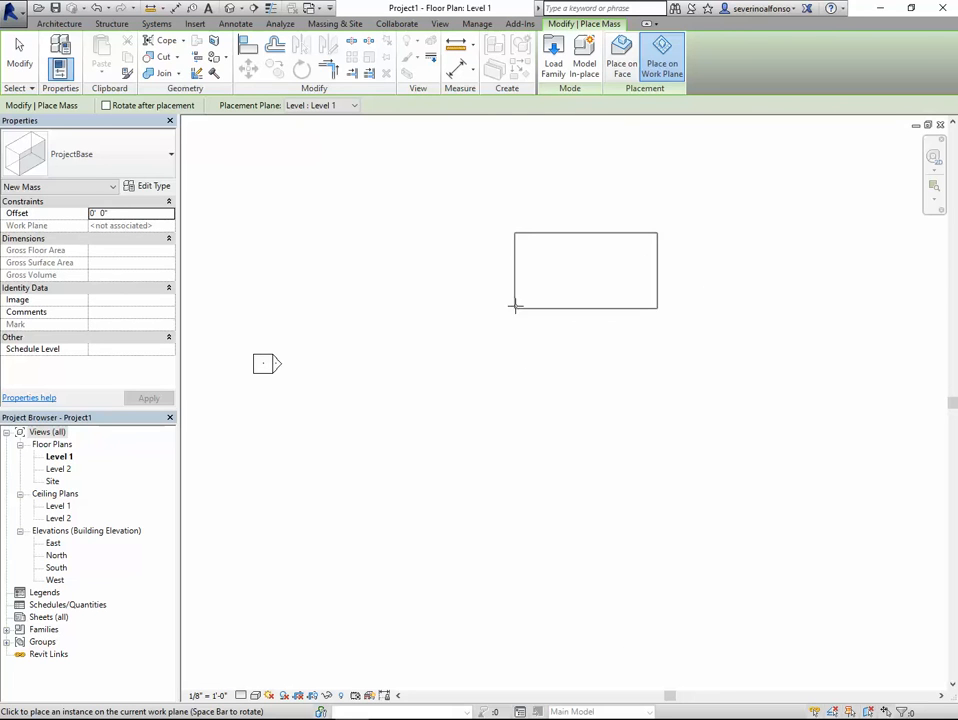
{"action": "scroll", "coordinate": [528, 310], "scroll_direction": "down", "scroll_amount": 5}
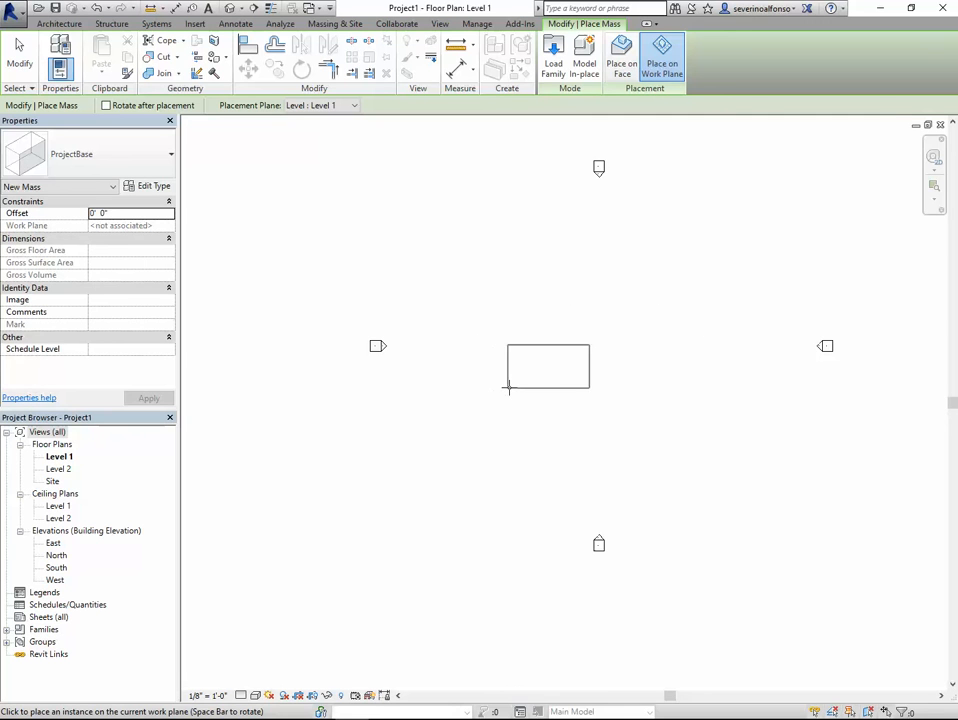
{"action": "key", "text": "Escape"}
{"action": "key", "text": "Escape"}
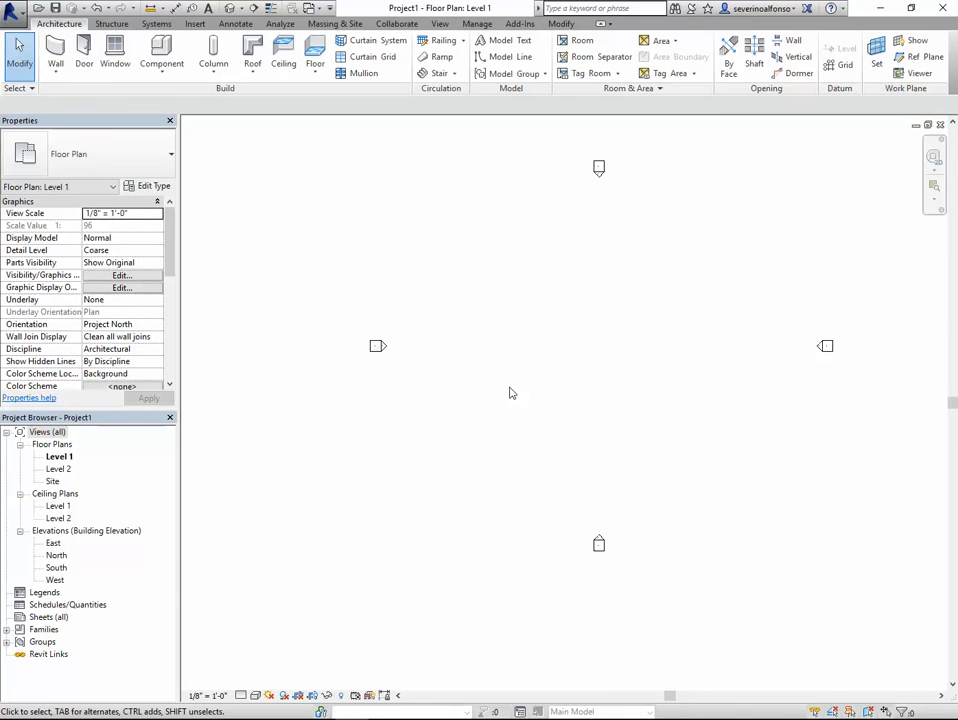
Open the Site floor plan and inspect the survey point and project base point, clearing their selection.
{"action": "double_click", "coordinate": [52, 482]}
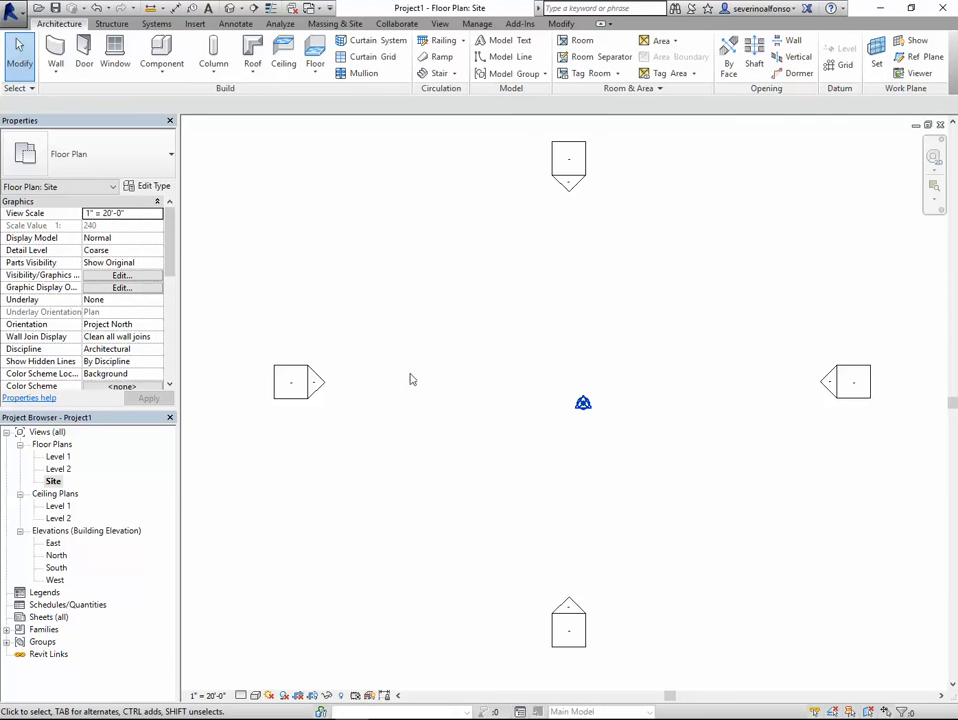
{"action": "left_click_drag", "start_coordinate": [558, 372], "coordinate": [618, 442]}
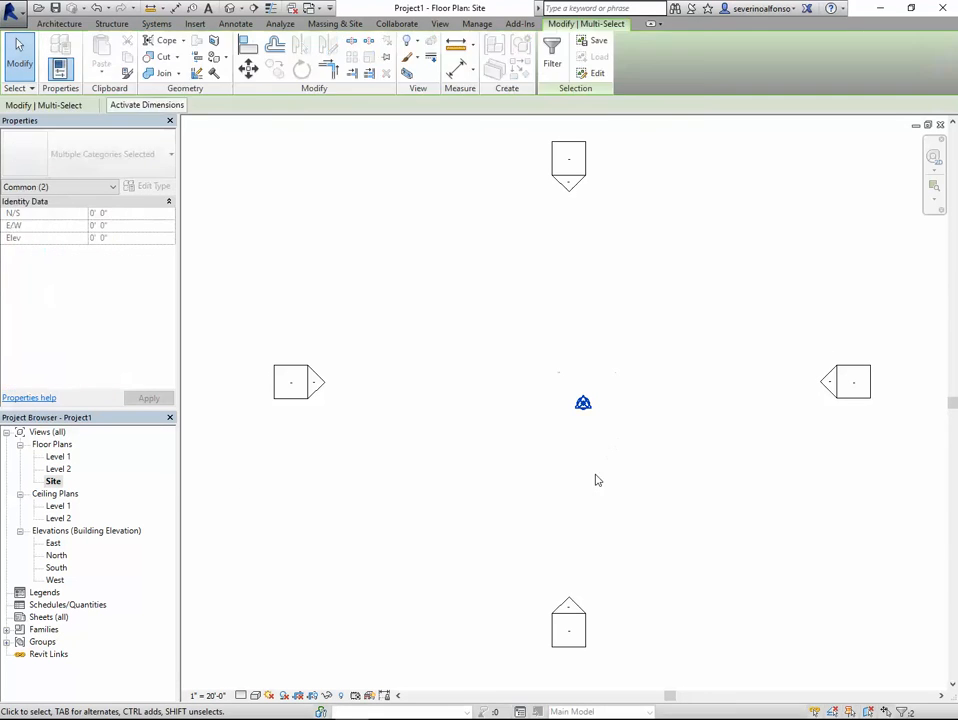
{"action": "key", "text": "Escape"}
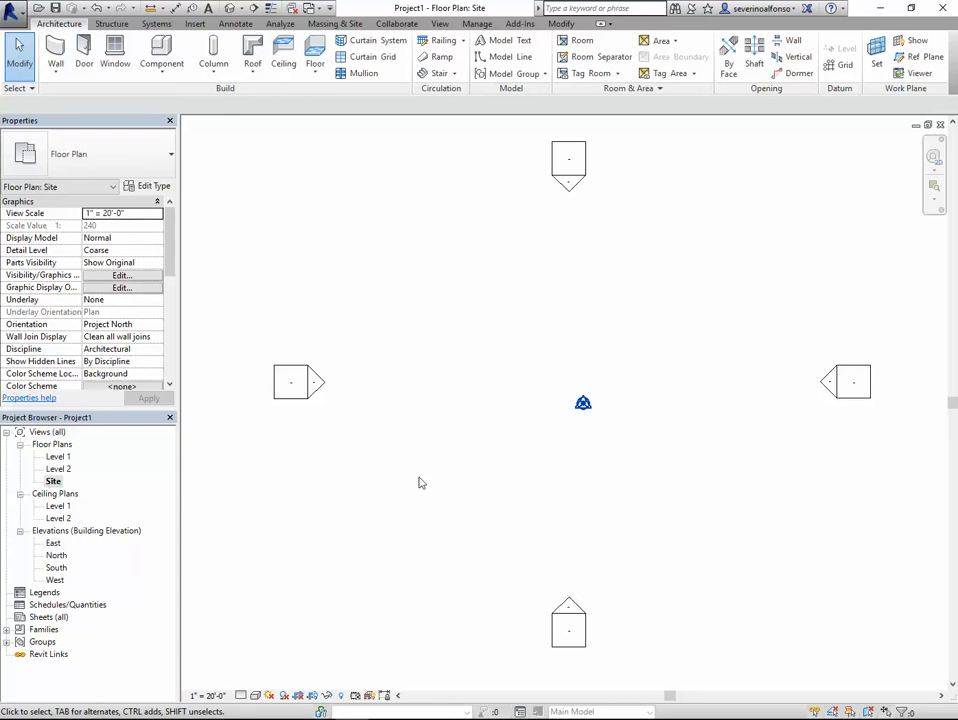
{"action": "middle_click_drag", "start_coordinate": [480, 435], "coordinate": [481, 451]}
{"action": "scroll", "coordinate": [564, 536], "scroll_direction": "down", "scroll_amount": 1}
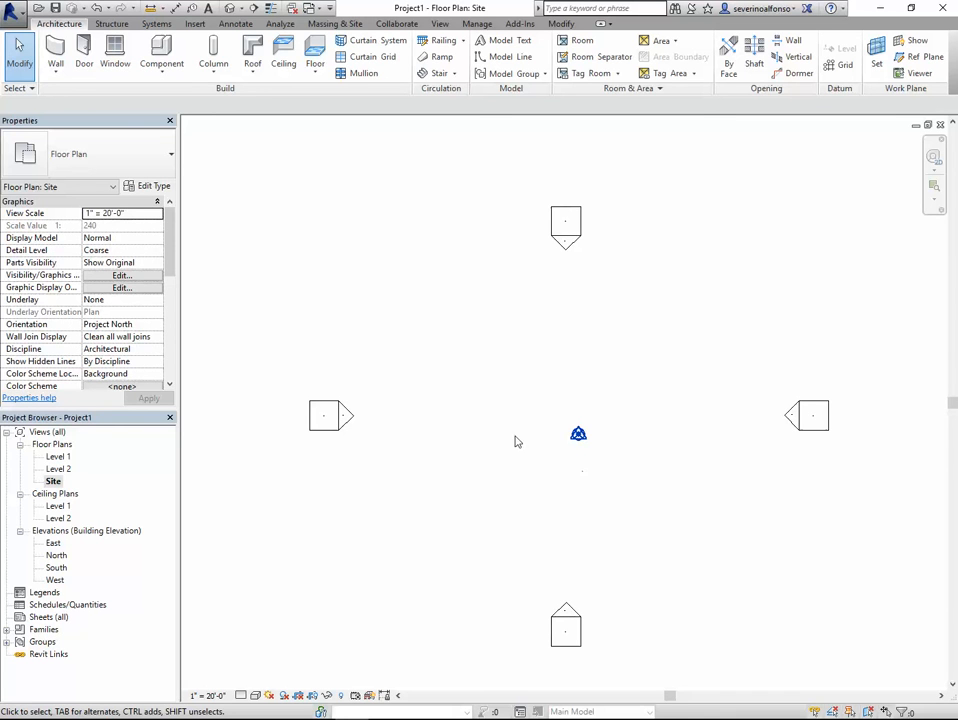
Place the ProjectBase mass component on Level 1 with its lower-left corner snapped to the survey point.
{"action": "left_click", "coordinate": [155, 48]}
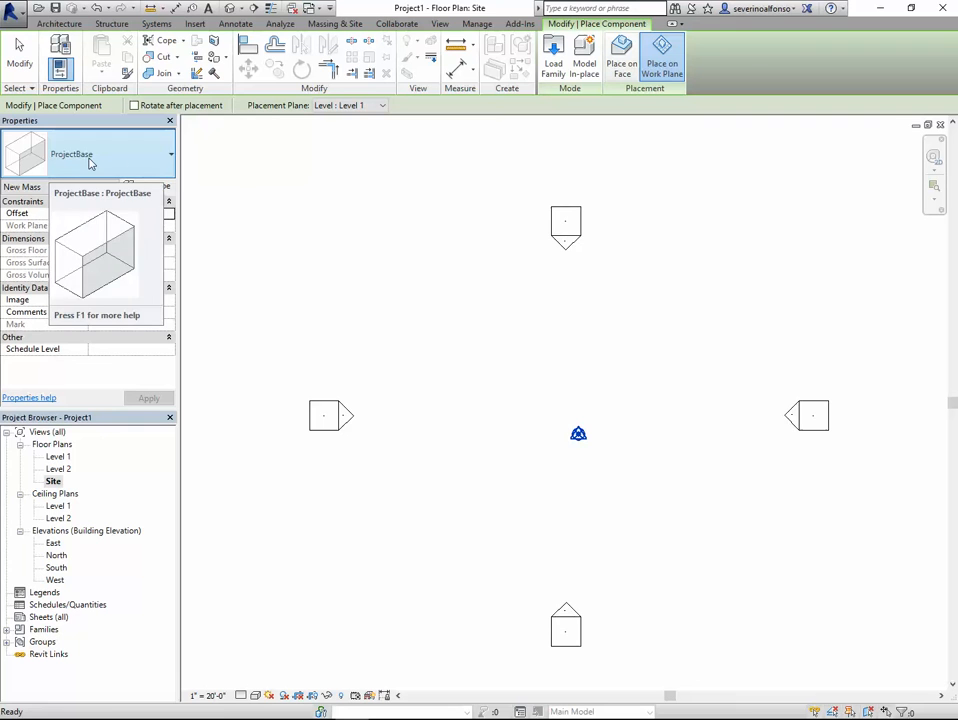
{"action": "scroll", "coordinate": [578, 428], "scroll_direction": "up", "scroll_amount": 3}
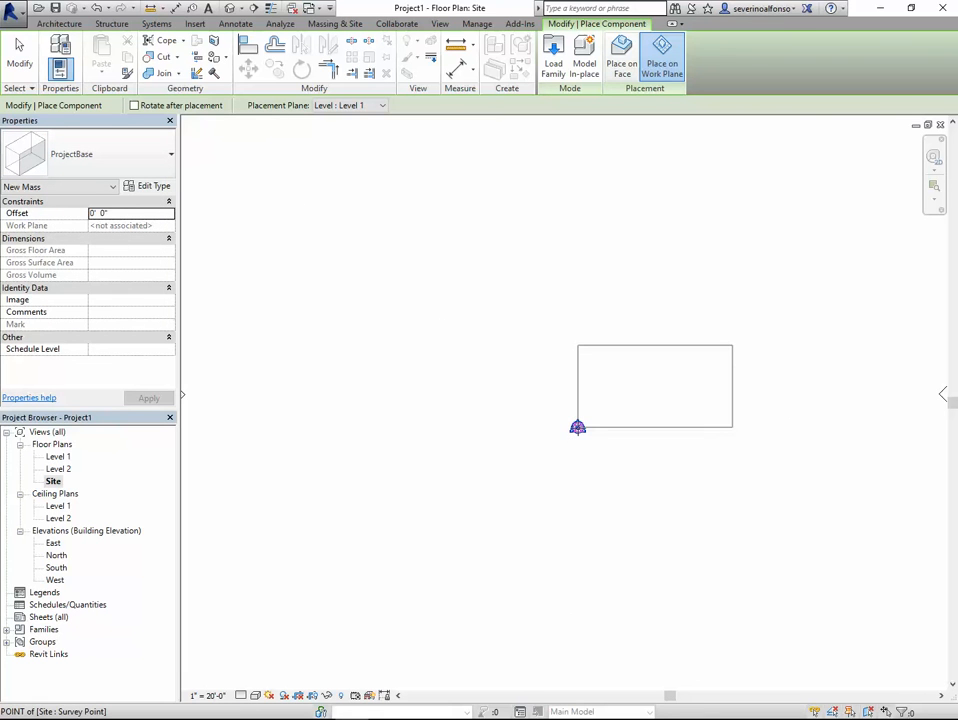
{"action": "scroll", "coordinate": [579, 502], "scroll_direction": "down", "scroll_amount": 3}
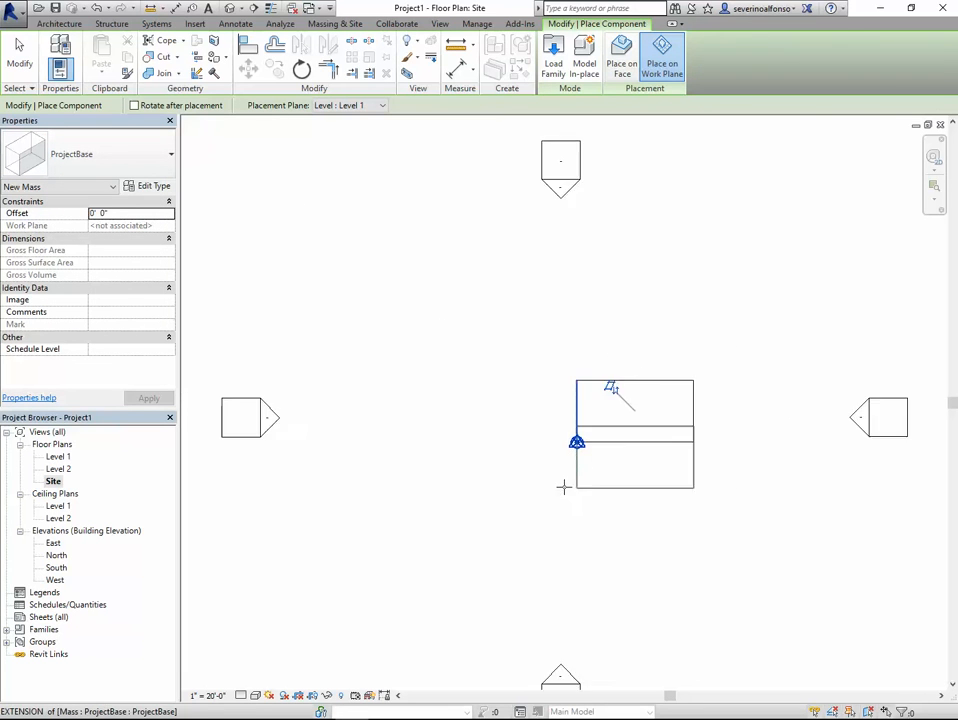
{"action": "key", "text": "Escape"}
{"action": "key", "text": "Escape"}
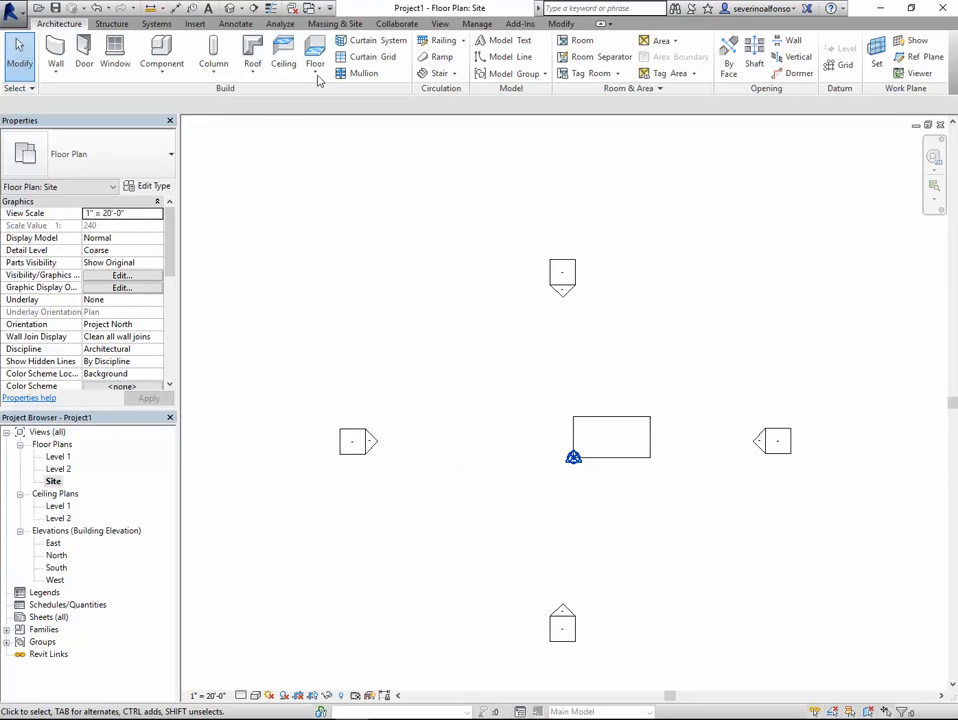
Open the default 3D view and examine the placed base mass from its left and front sides.
{"action": "left_click", "coordinate": [230, 10]}
{"action": "middle_click_drag", "start_coordinate": [417, 447], "coordinate": [593, 404], "text": "shift"}
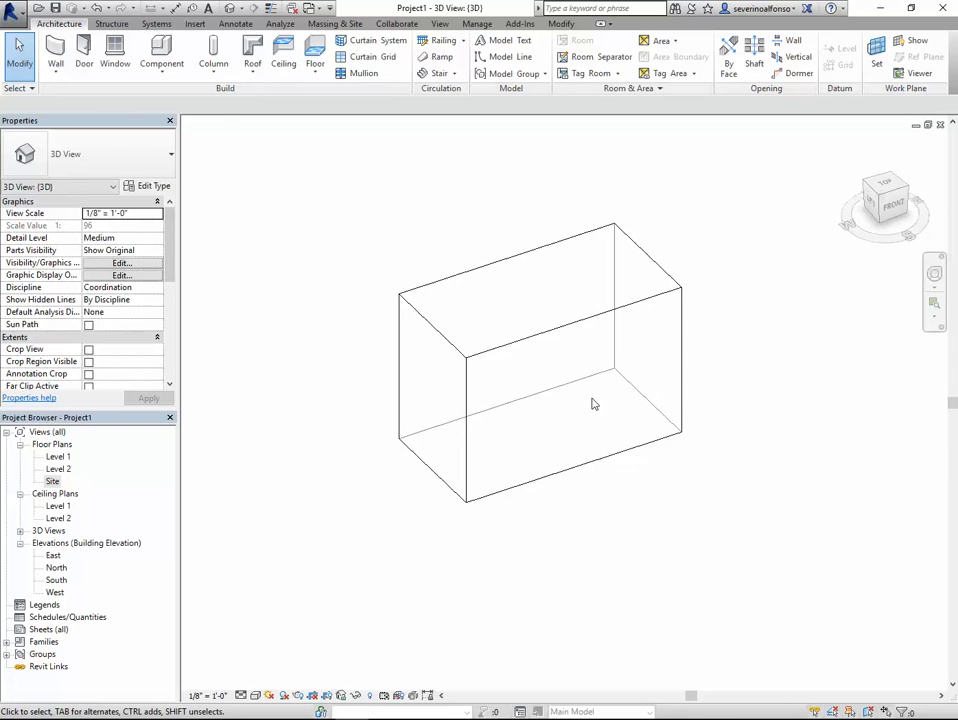
{"action": "mouse_move", "coordinate": [413, 396]}
{"action": "middle_mouse_down", "text": "shift"}
{"action": "mouse_move", "coordinate": [436, 398]}
{"action": "mouse_move", "coordinate": [430, 391]}
{"action": "middle_mouse_up", "text": "shift"}
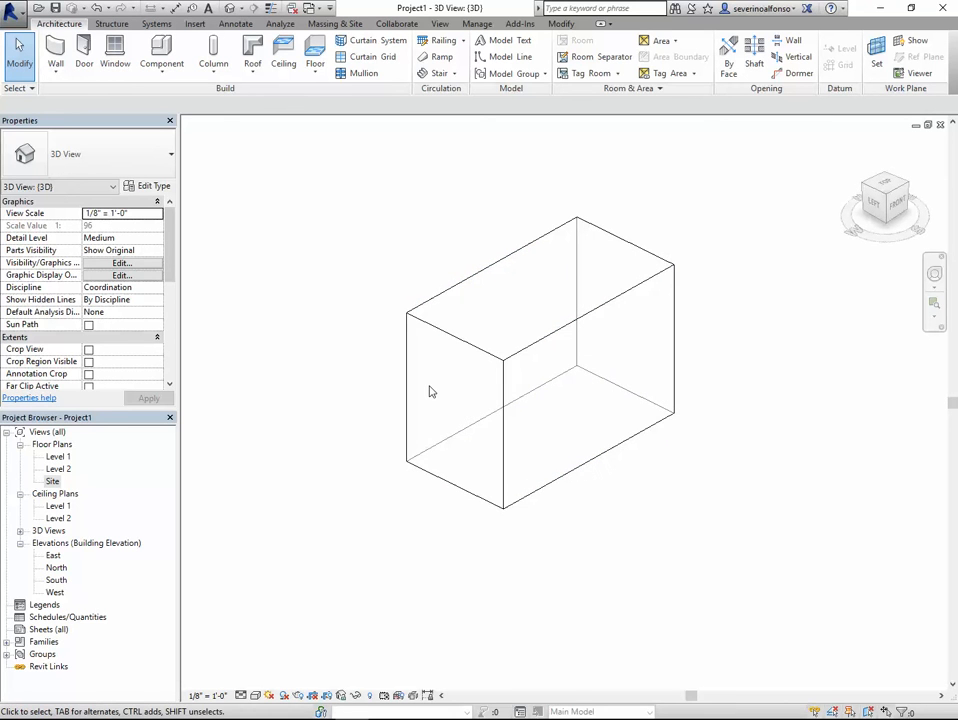
Draw a Generic - 8" wall about 40 feet long and 20' high in front of the base mass.
{"action": "left_click", "coordinate": [60, 52]}
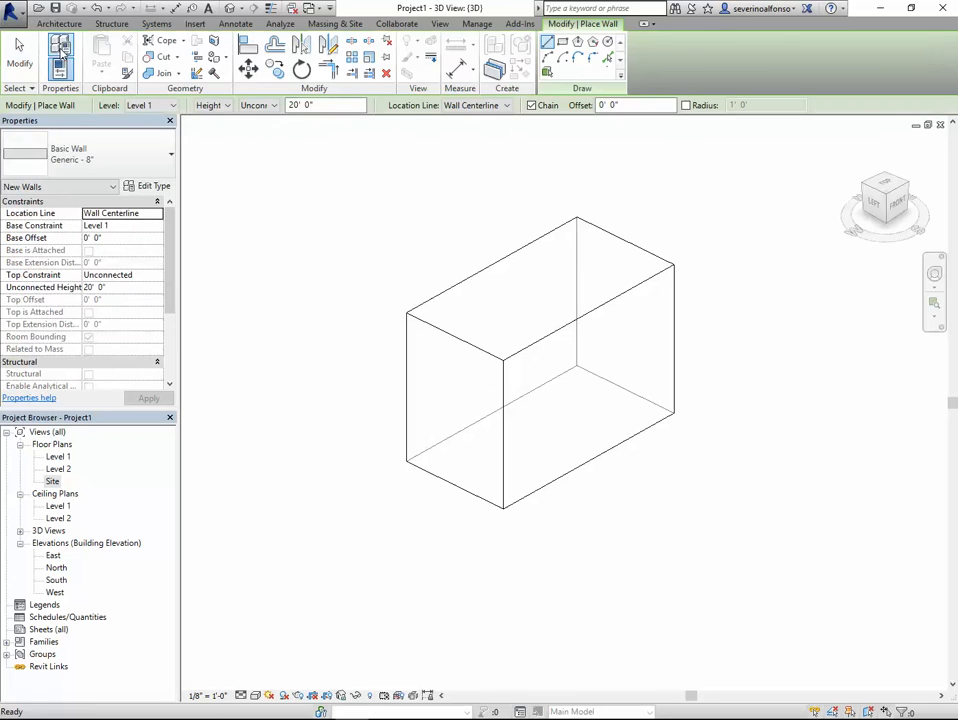
{"action": "left_click", "coordinate": [525, 553]}
{"action": "left_click", "coordinate": [825, 476]}
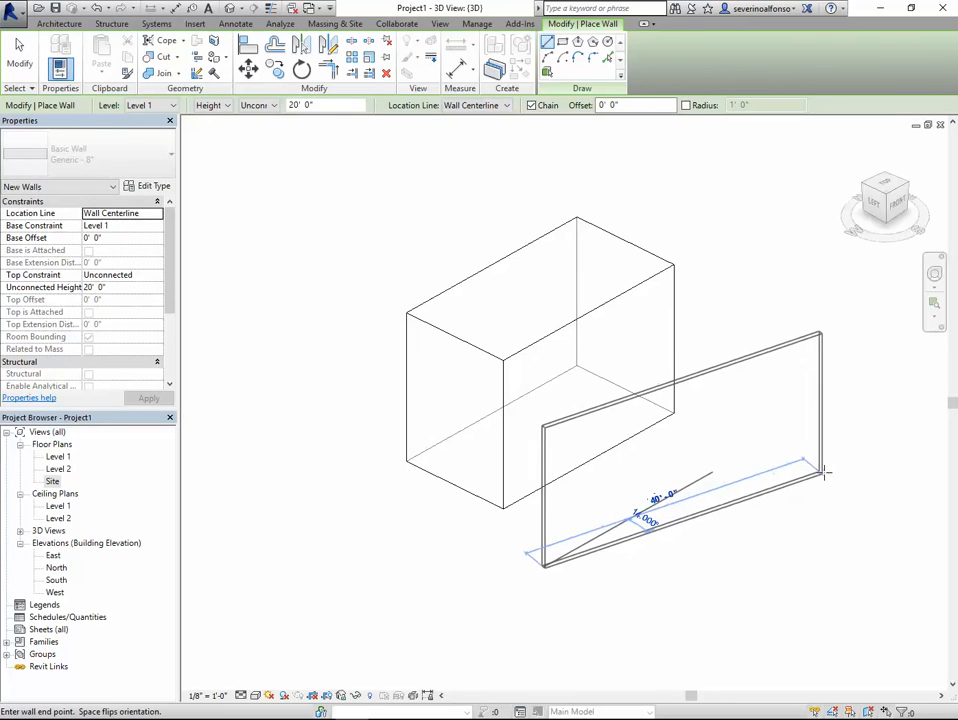
{"action": "key", "text": "Escape"}
{"action": "key", "text": "Escape"}
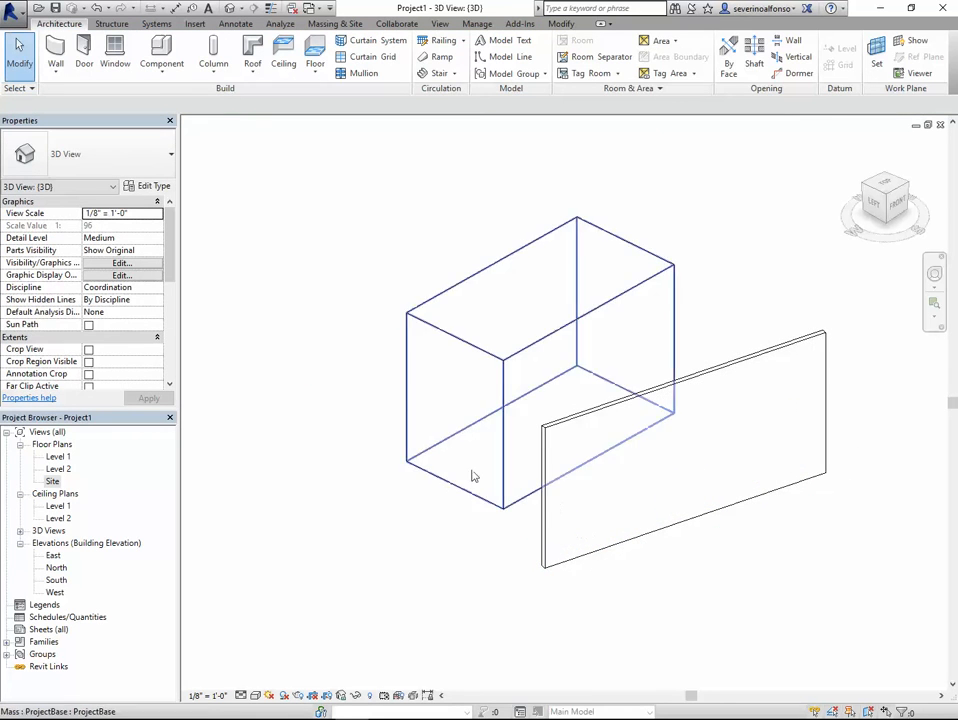
Change the new wall's type to Exterior - Brick on CMU.
{"action": "middle_click_drag", "start_coordinate": [488, 503], "coordinate": [501, 543], "text": "shift"}
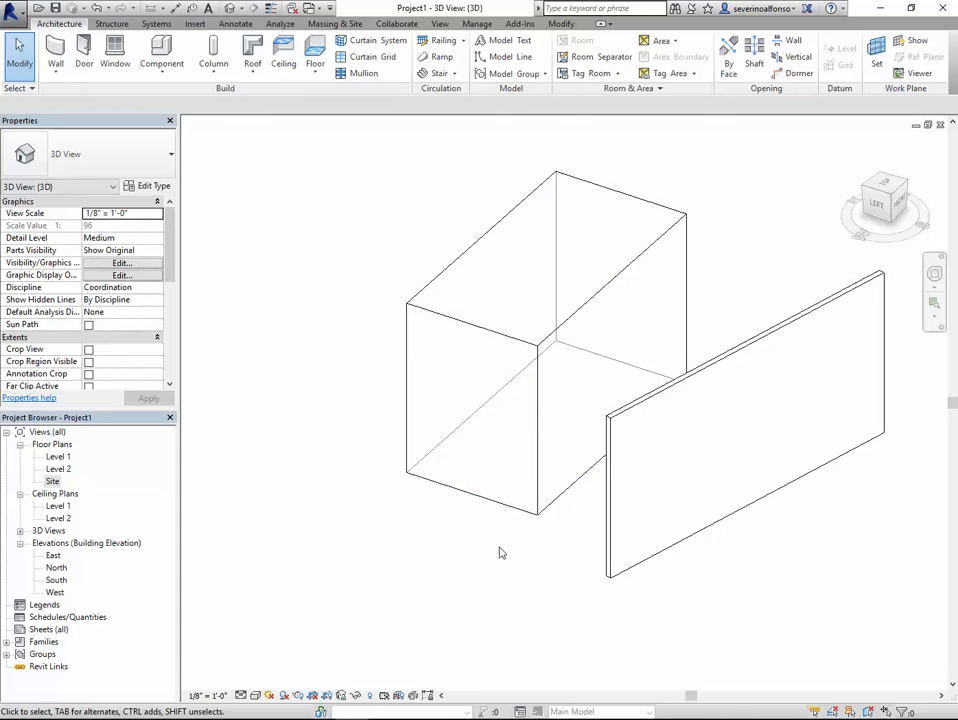
{"action": "scroll", "coordinate": [570, 521], "scroll_direction": "up", "scroll_amount": 2}
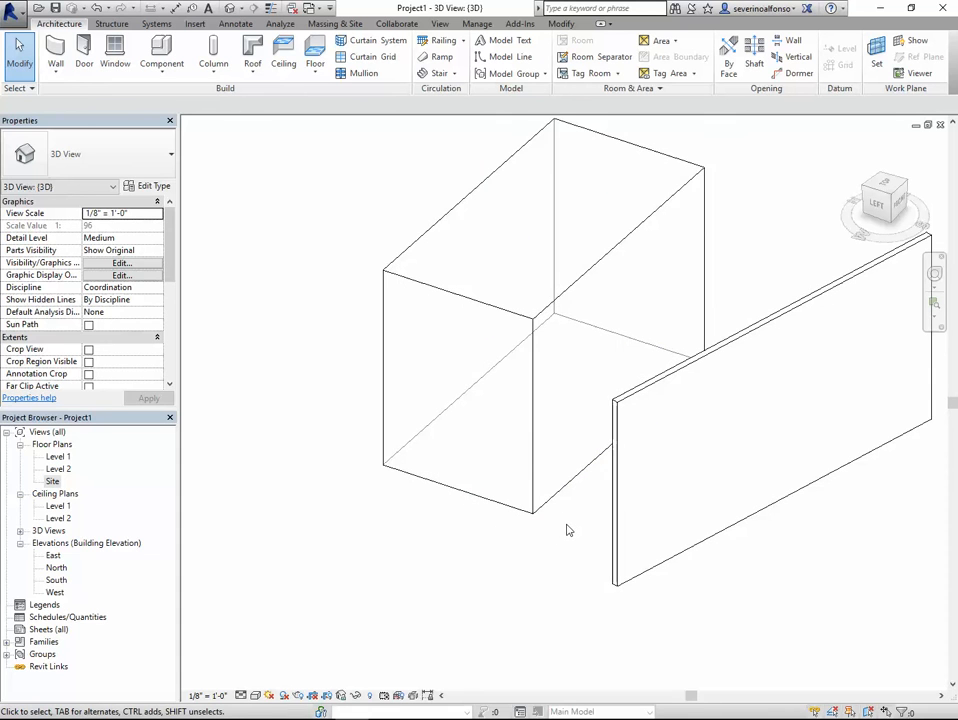
{"action": "scroll", "coordinate": [567, 529], "scroll_direction": "down", "scroll_amount": 1}
{"action": "middle_click_drag", "start_coordinate": [568, 546], "coordinate": [515, 561]}
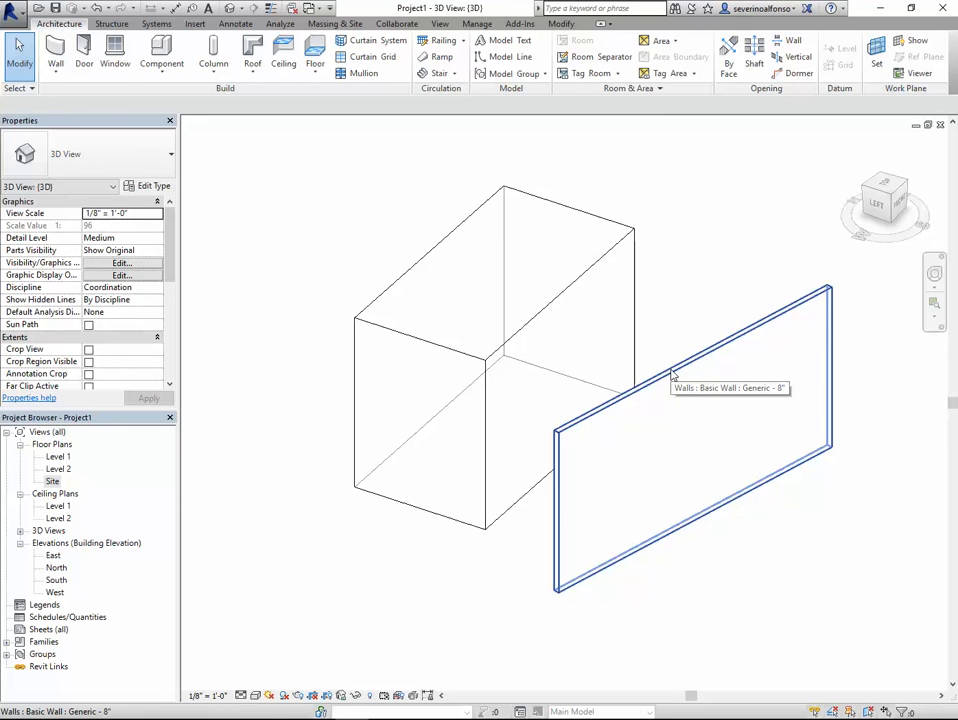
{"action": "left_click", "coordinate": [673, 375]}
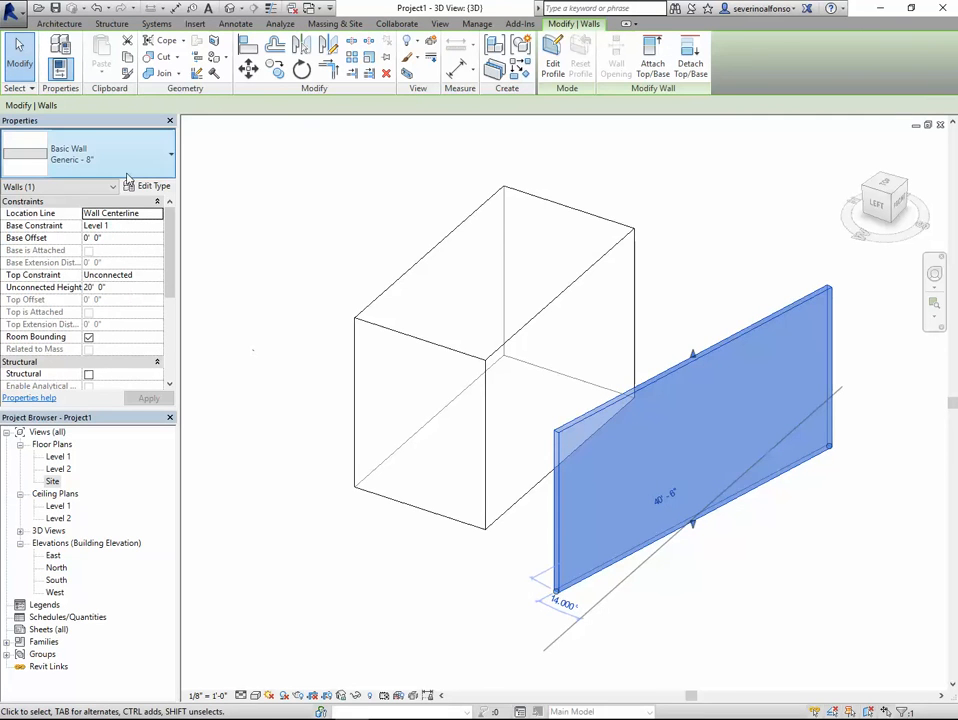
{"action": "scroll", "coordinate": [173, 240], "scroll_direction": "down", "scroll_amount": 3}
{"action": "scroll", "coordinate": [173, 240], "scroll_direction": "up", "scroll_amount": 3}
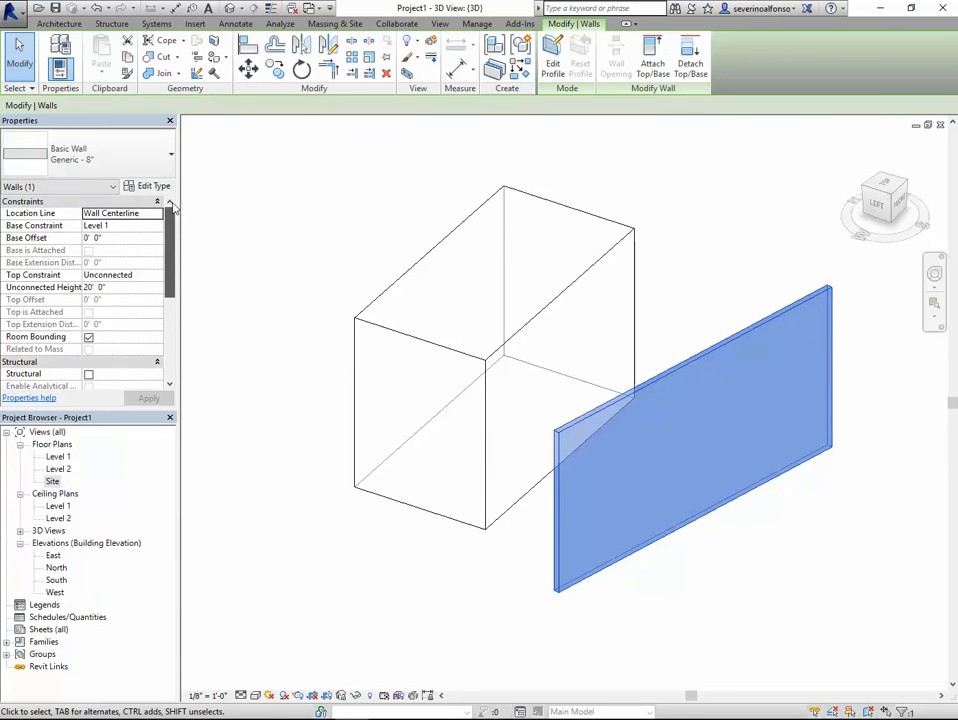
{"action": "left_click", "coordinate": [87, 159]}
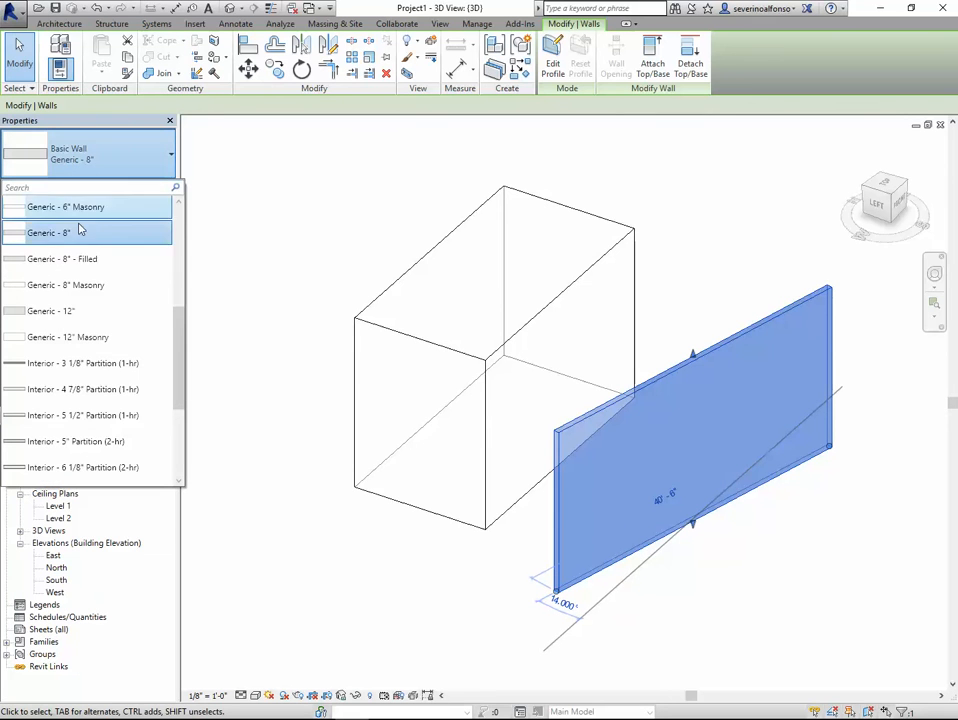
{"action": "left_click_drag", "start_coordinate": [181, 349], "coordinate": [180, 245]}
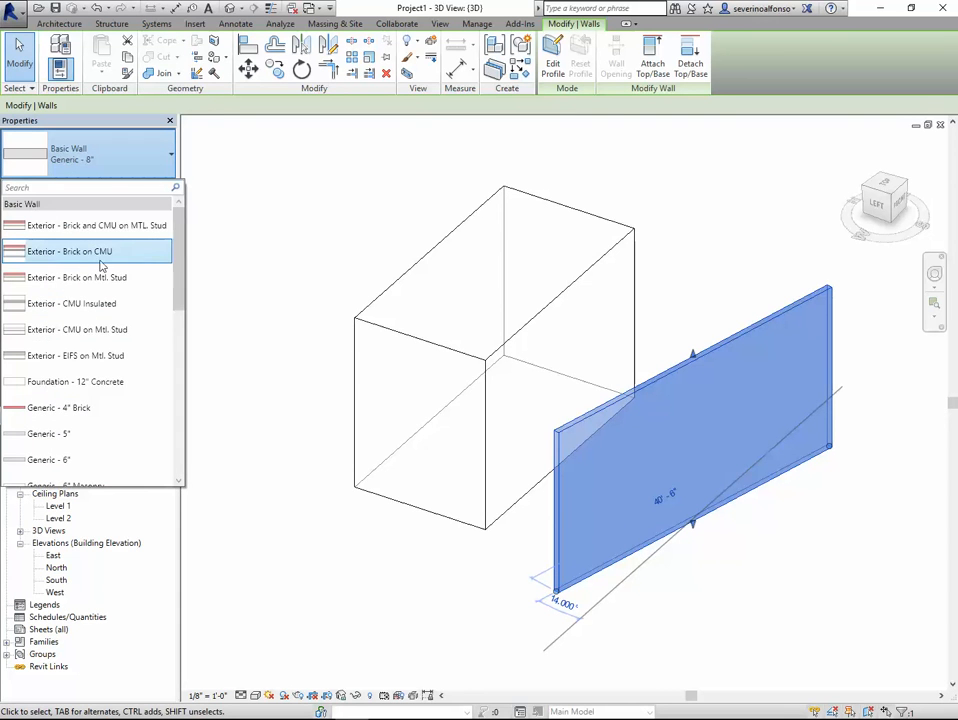
{"action": "left_click", "coordinate": [74, 255]}
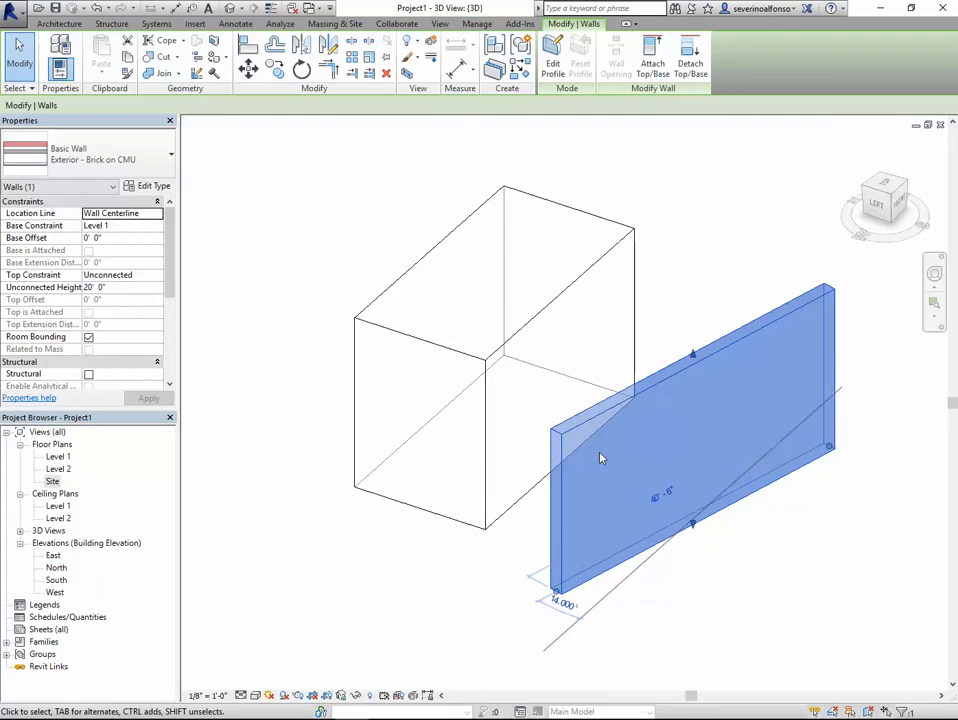
Change the selected wall's type to Interior - 5" Partition (2-hr) and clear the selection.
{"action": "left_click", "coordinate": [127, 158]}
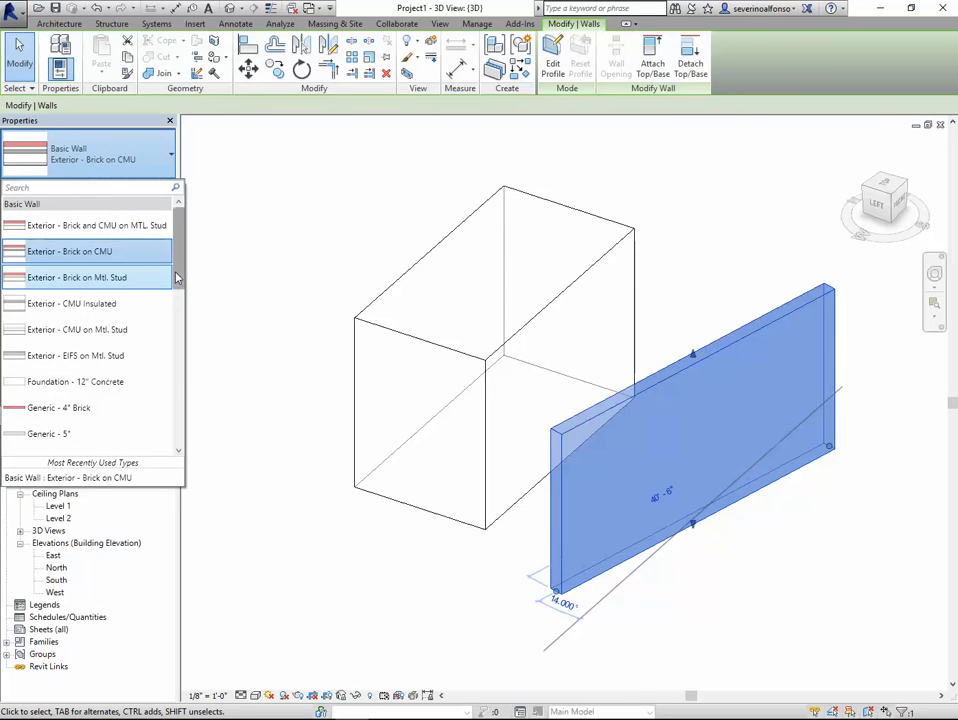
{"action": "left_click_drag", "start_coordinate": [178, 254], "coordinate": [178, 374]}
{"action": "left_click", "coordinate": [100, 324]}
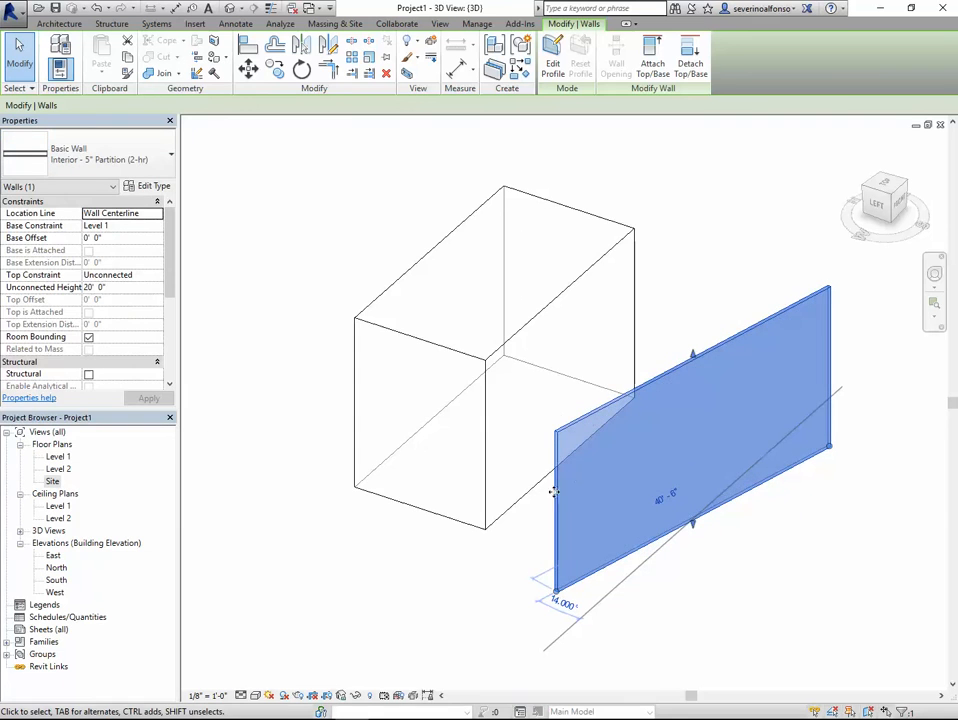
{"action": "left_click", "coordinate": [271, 607]}
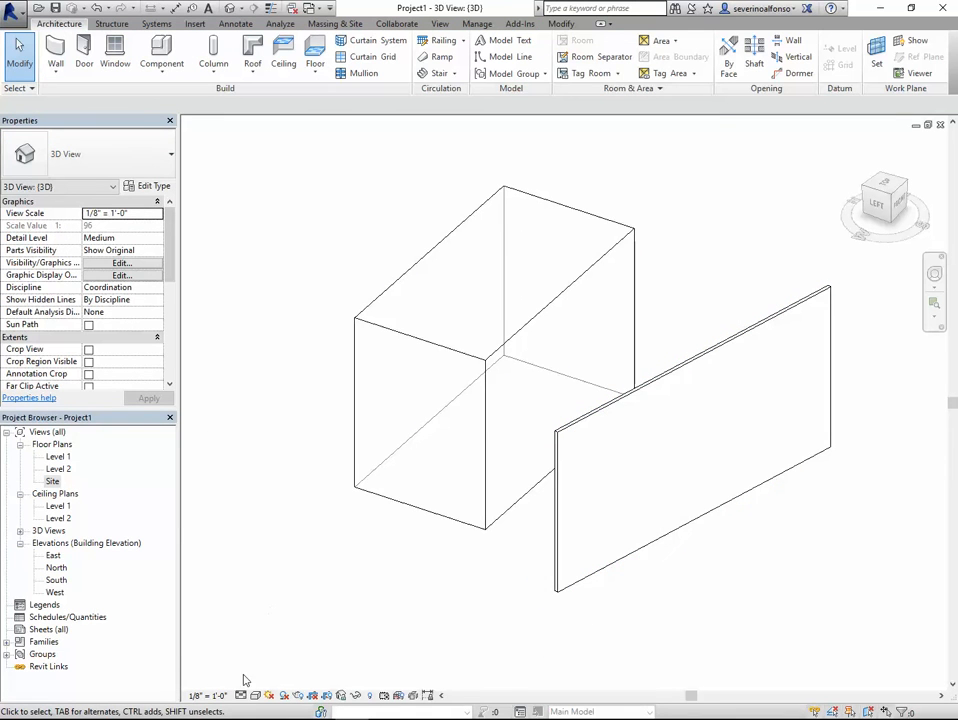
Open the Level 1 floor plan and set its detail level to Fine.
{"action": "double_click", "coordinate": [57, 457]}
{"action": "scroll", "coordinate": [605, 395], "scroll_direction": "up", "scroll_amount": 4}
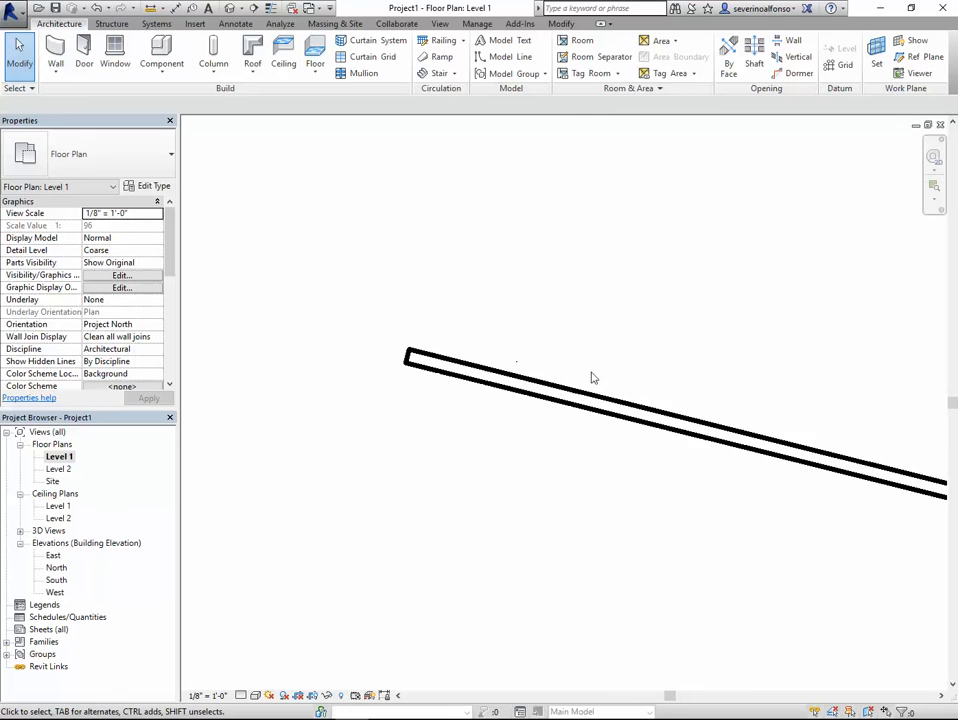
{"action": "scroll", "coordinate": [498, 390], "scroll_direction": "down", "scroll_amount": 2}
{"action": "middle_click_drag", "start_coordinate": [575, 376], "coordinate": [475, 606]}
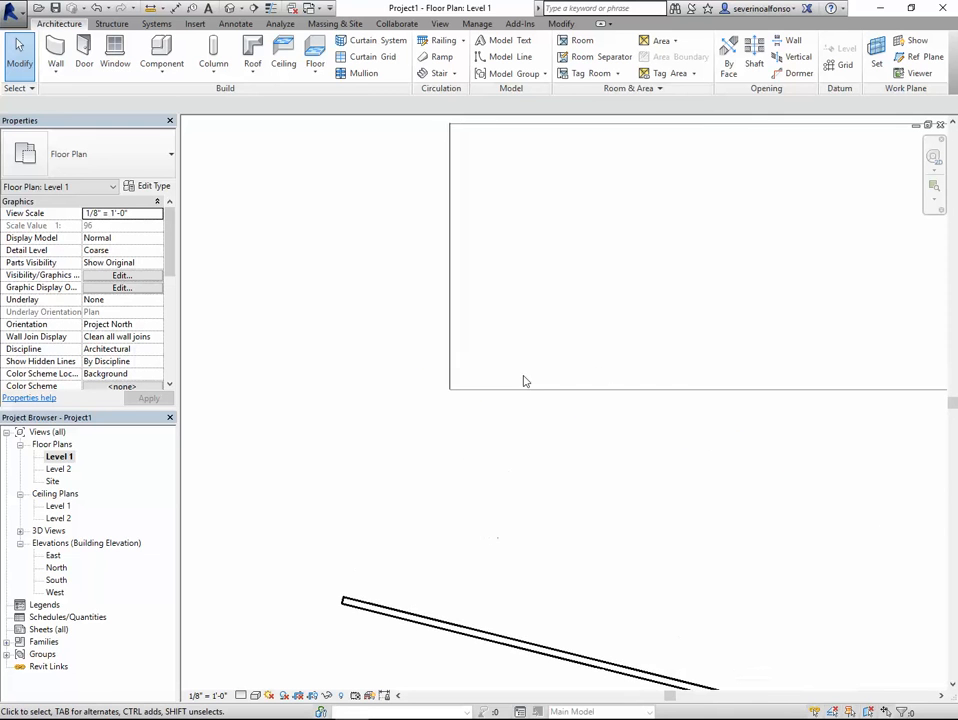
{"action": "scroll", "coordinate": [524, 380], "scroll_direction": "down", "scroll_amount": 2}
{"action": "middle_click_drag", "start_coordinate": [425, 270], "coordinate": [428, 393]}
{"action": "scroll", "coordinate": [424, 360], "scroll_direction": "up", "scroll_amount": 3}
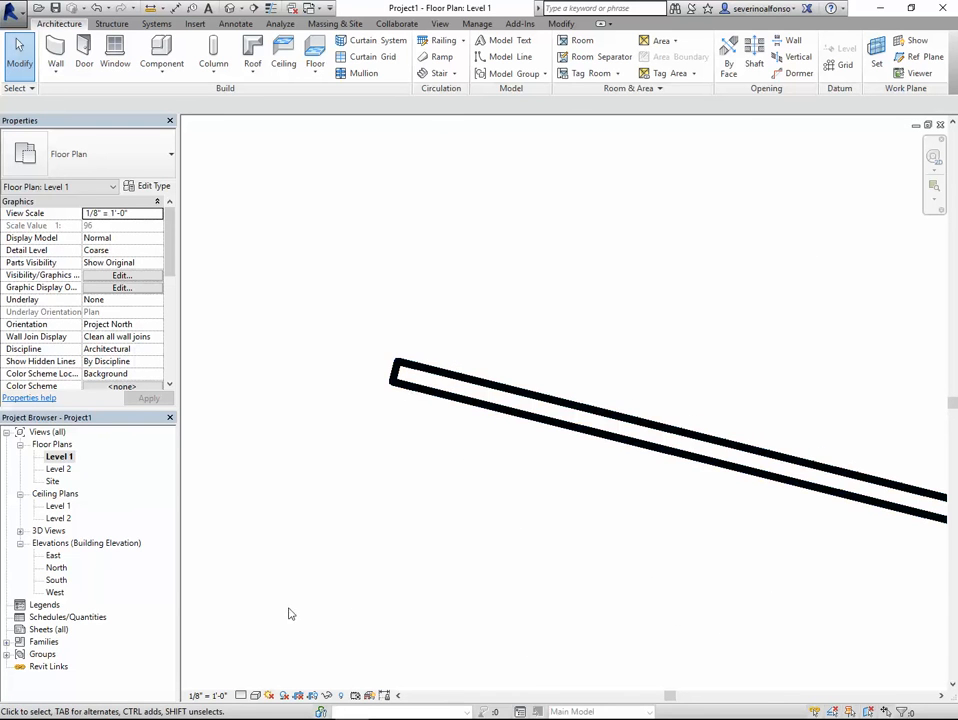
{"action": "left_click", "coordinate": [242, 696]}
{"action": "left_click", "coordinate": [262, 681]}
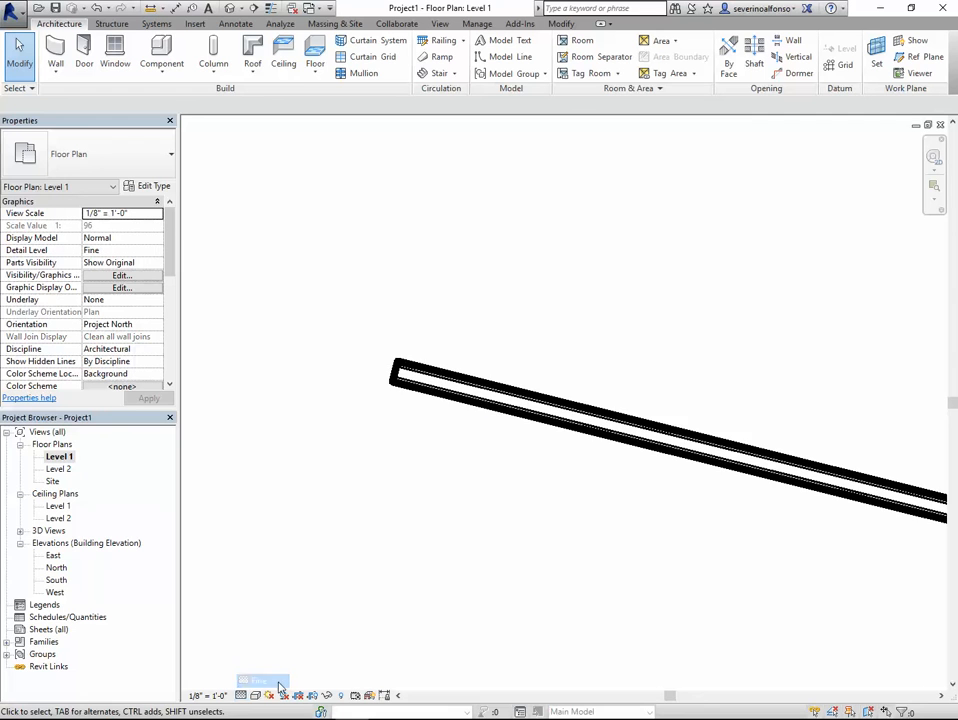
Change the partition wall's type to Exterior - Brick on CMU in the Level 1 plan and clear the selection.
{"action": "scroll", "coordinate": [421, 352], "scroll_direction": "up", "scroll_amount": 1}
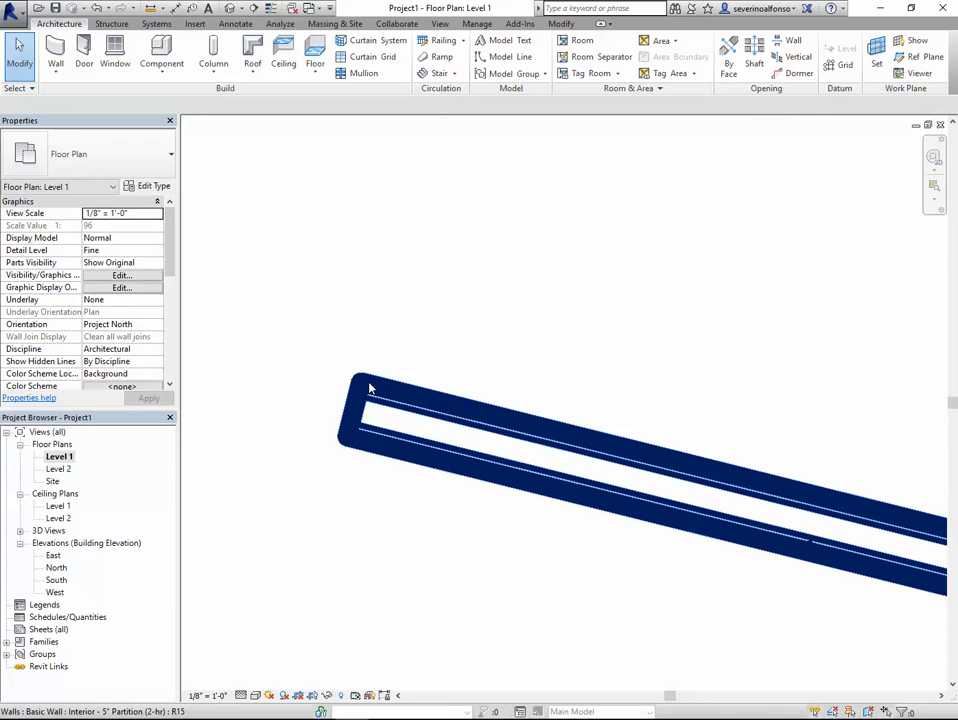
{"action": "left_click", "coordinate": [430, 412]}
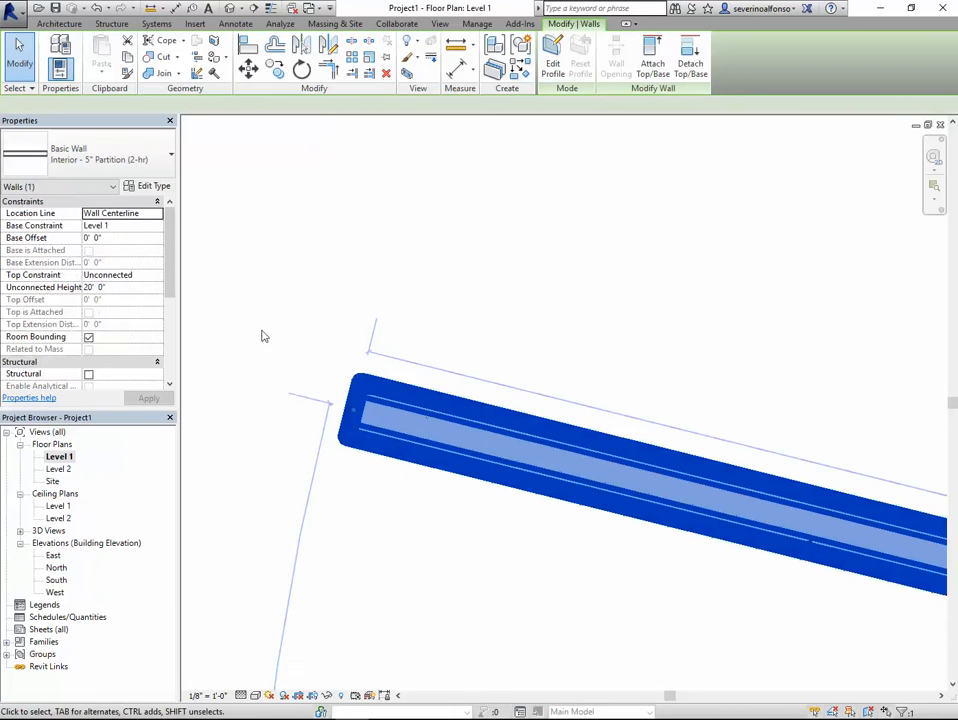
{"action": "left_click", "coordinate": [90, 153]}
{"action": "scroll", "coordinate": [95, 245], "scroll_direction": "up", "scroll_amount": 3}
{"action": "scroll", "coordinate": [95, 245], "scroll_direction": "up", "scroll_amount": 3}
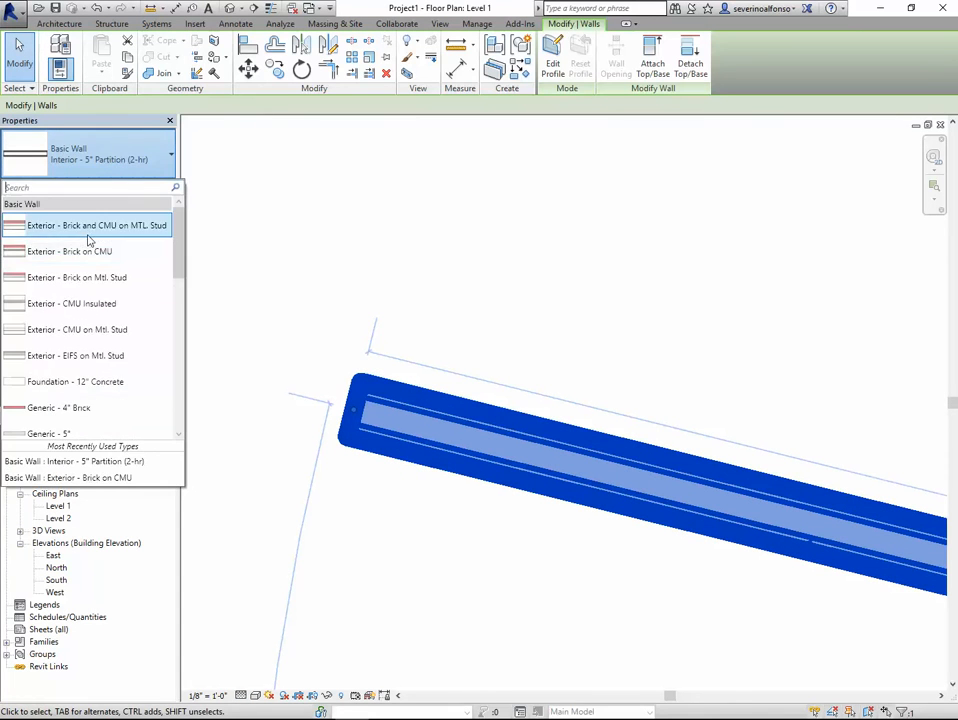
{"action": "left_click", "coordinate": [115, 248]}
{"action": "left_click", "coordinate": [273, 306]}
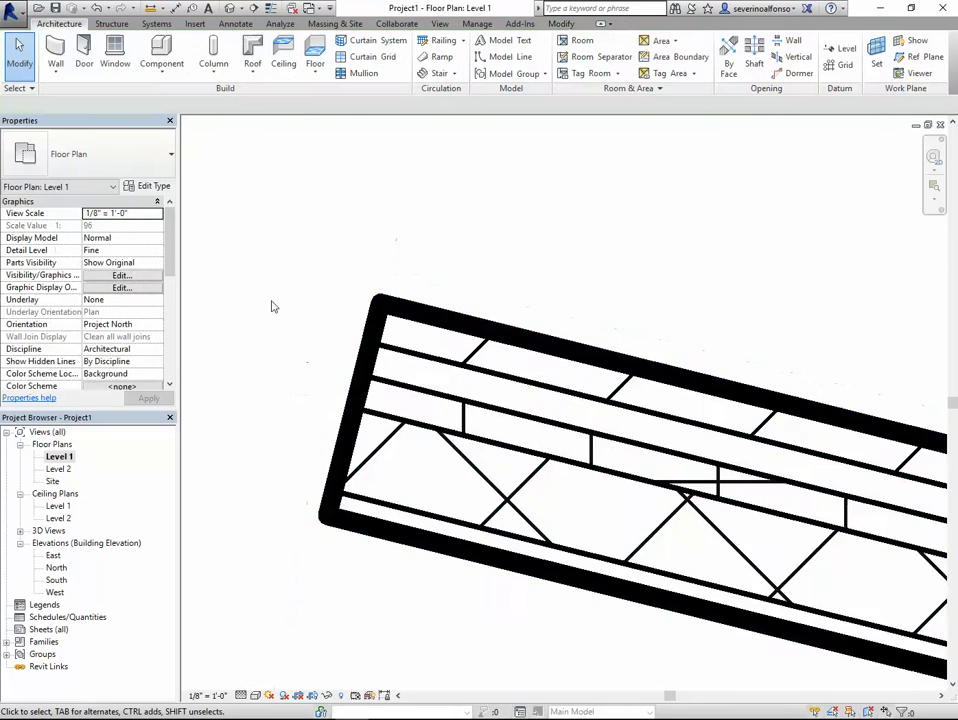
Examine how the layered brick wall compares with the base mass outline in the Level 1 plan.
{"action": "scroll", "coordinate": [430, 352], "scroll_direction": "down", "scroll_amount": 9}
{"action": "middle_click_drag", "start_coordinate": [632, 405], "coordinate": [306, 590]}
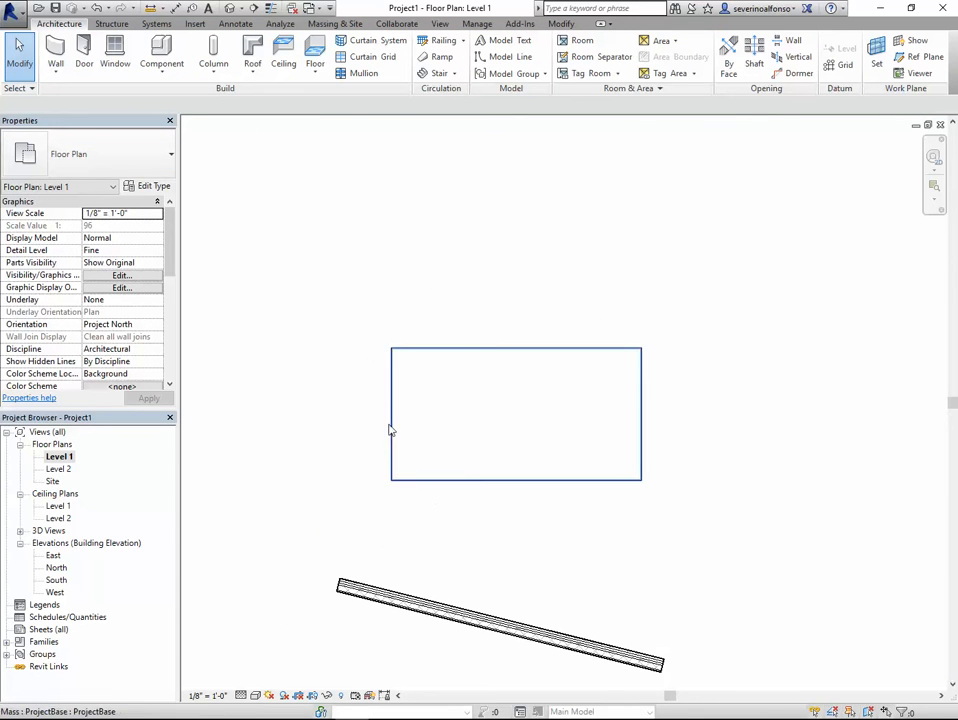
{"action": "scroll", "coordinate": [524, 428], "scroll_direction": "up", "scroll_amount": 5}
{"action": "scroll", "coordinate": [308, 489], "scroll_direction": "down", "scroll_amount": 2}
{"action": "middle_click_drag", "start_coordinate": [308, 491], "coordinate": [398, 406]}
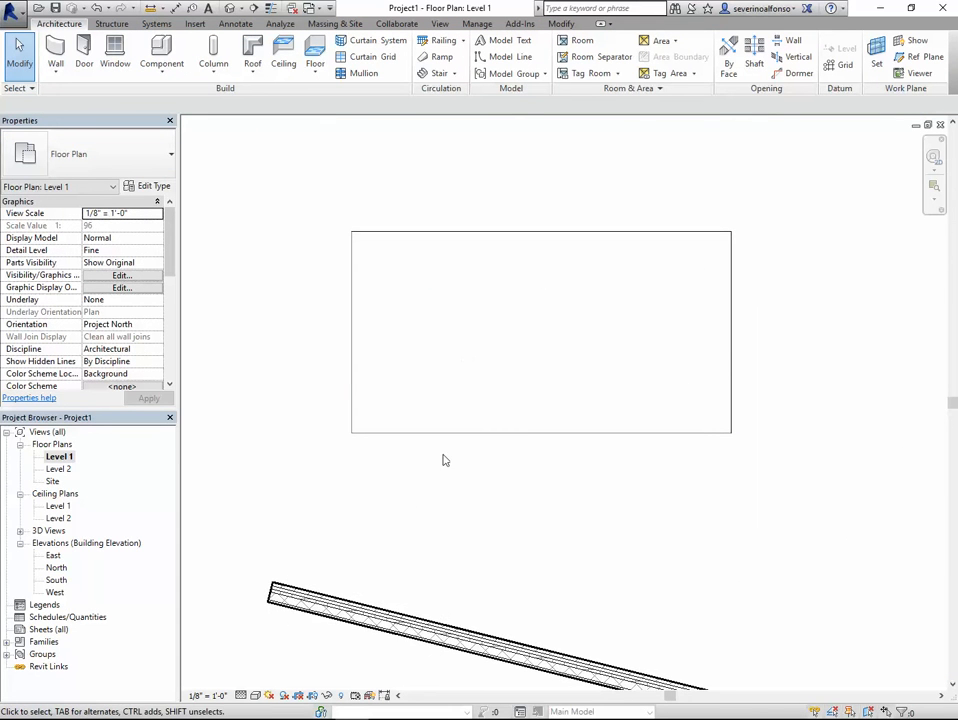
{"action": "scroll", "coordinate": [356, 567], "scroll_direction": "down", "scroll_amount": 2}
{"action": "middle_click_drag", "start_coordinate": [356, 567], "coordinate": [498, 368]}
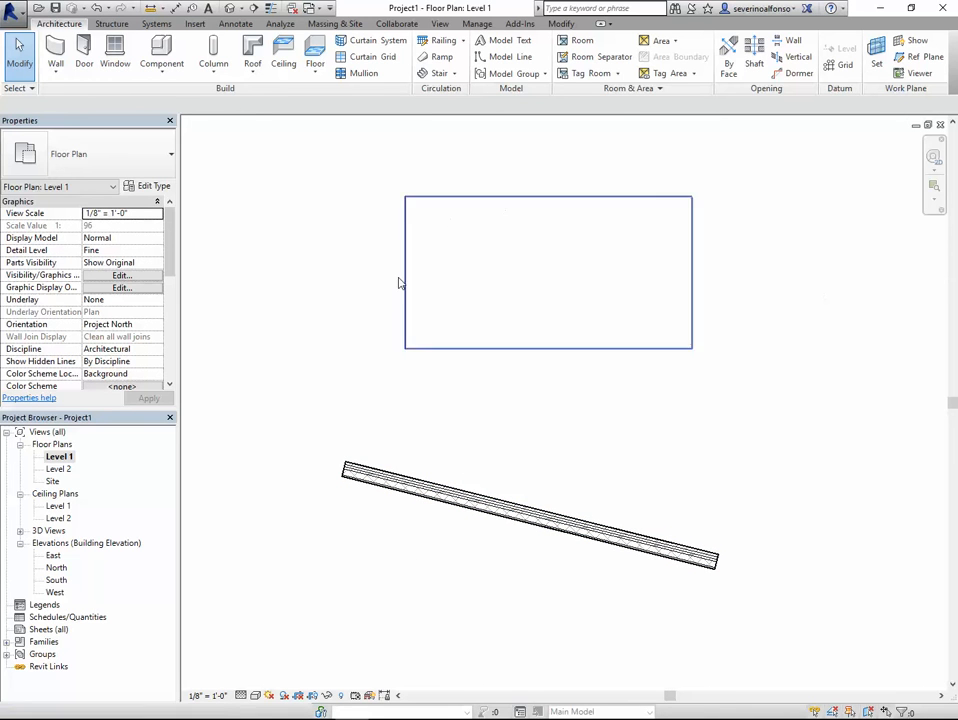
{"action": "left_click", "coordinate": [429, 494]}
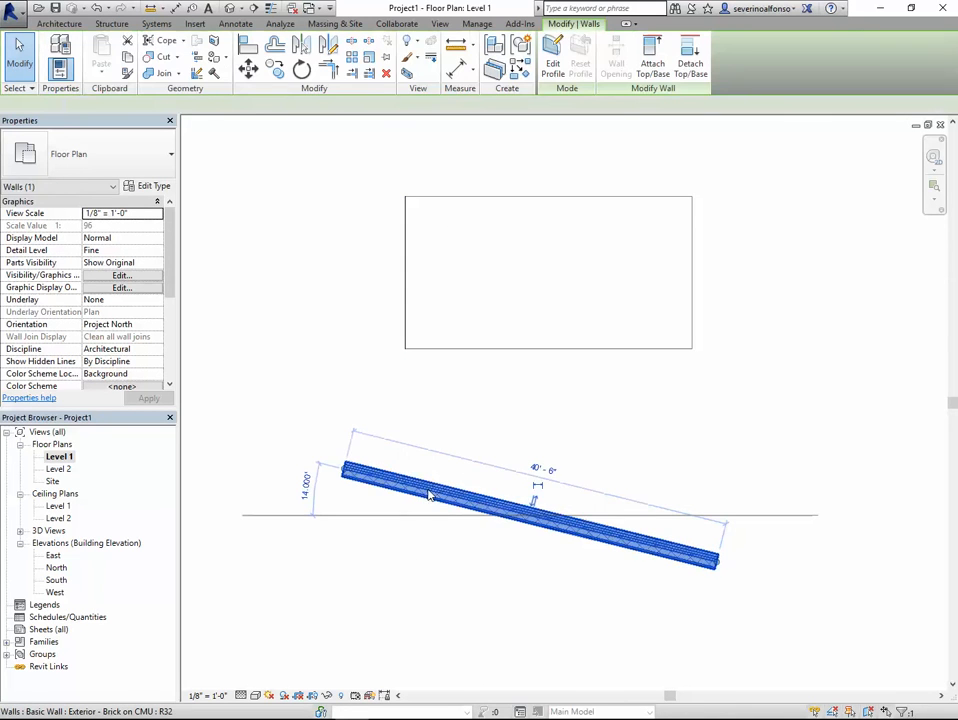
{"action": "left_click", "coordinate": [273, 301]}
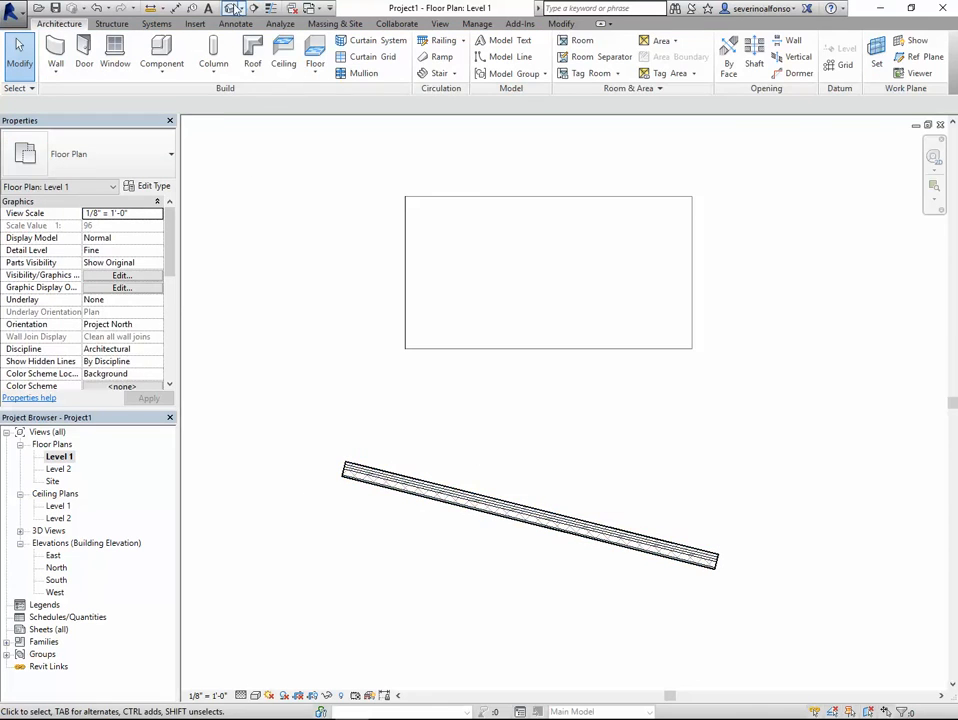
Return to the 3D view and compare the properties of the brick wall with those of the ProjectBase mass.
{"action": "left_click", "coordinate": [178, 8]}
{"action": "left_click", "coordinate": [578, 427]}
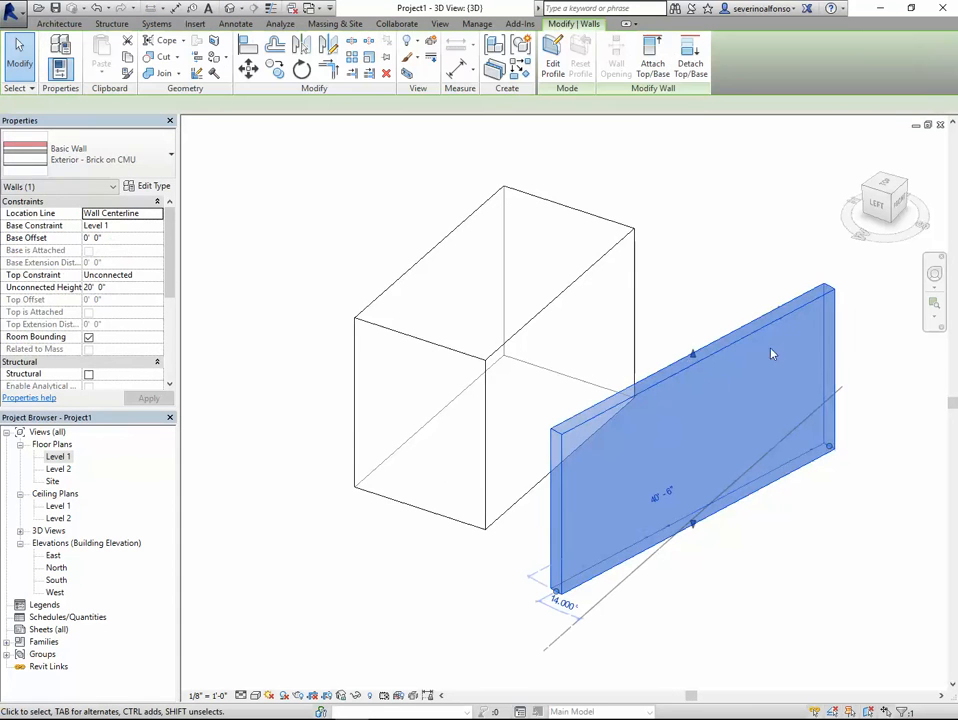
{"action": "left_click", "coordinate": [59, 23]}
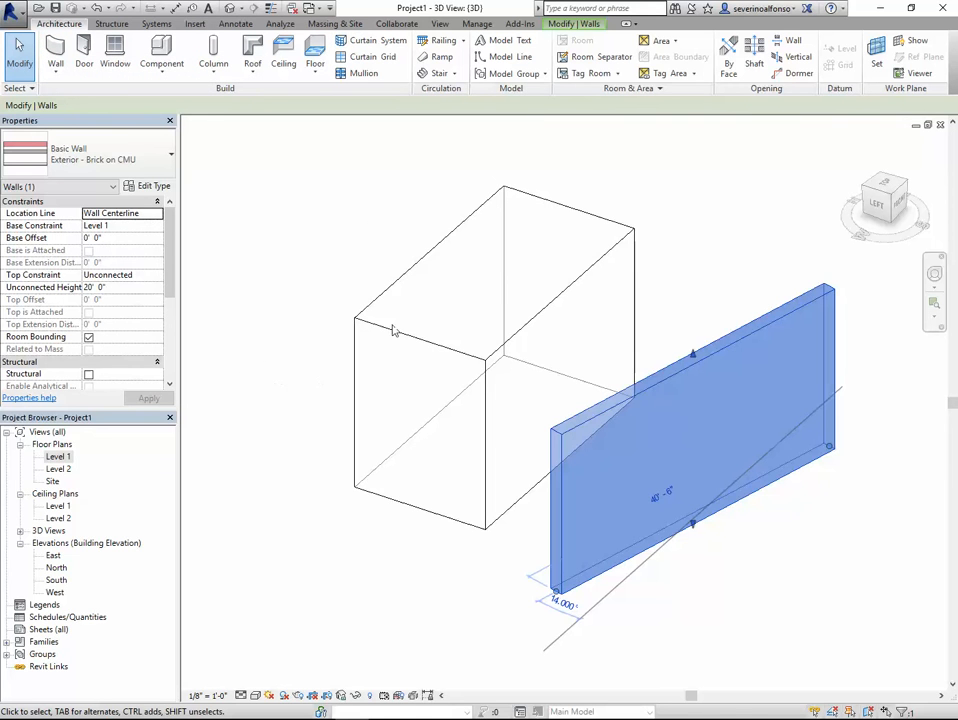
{"action": "left_click", "coordinate": [310, 224]}
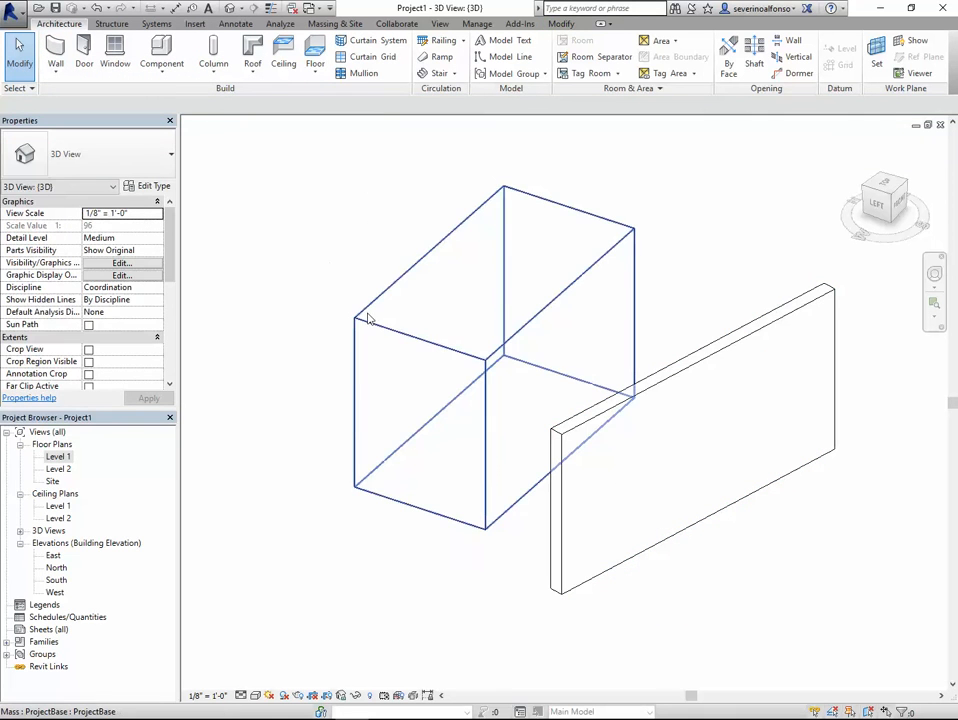
{"action": "left_click", "coordinate": [368, 318]}
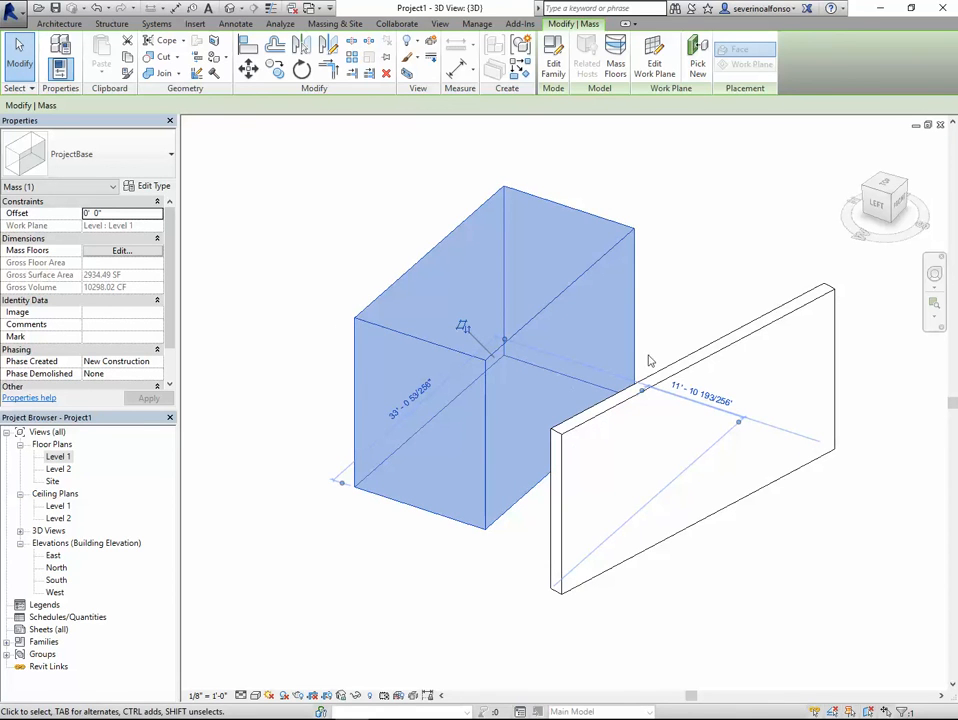
{"action": "left_click", "coordinate": [700, 286]}
Delete the brick wall in front of the base mass and review the available wall creation options.
{"action": "left_click", "coordinate": [676, 376]}
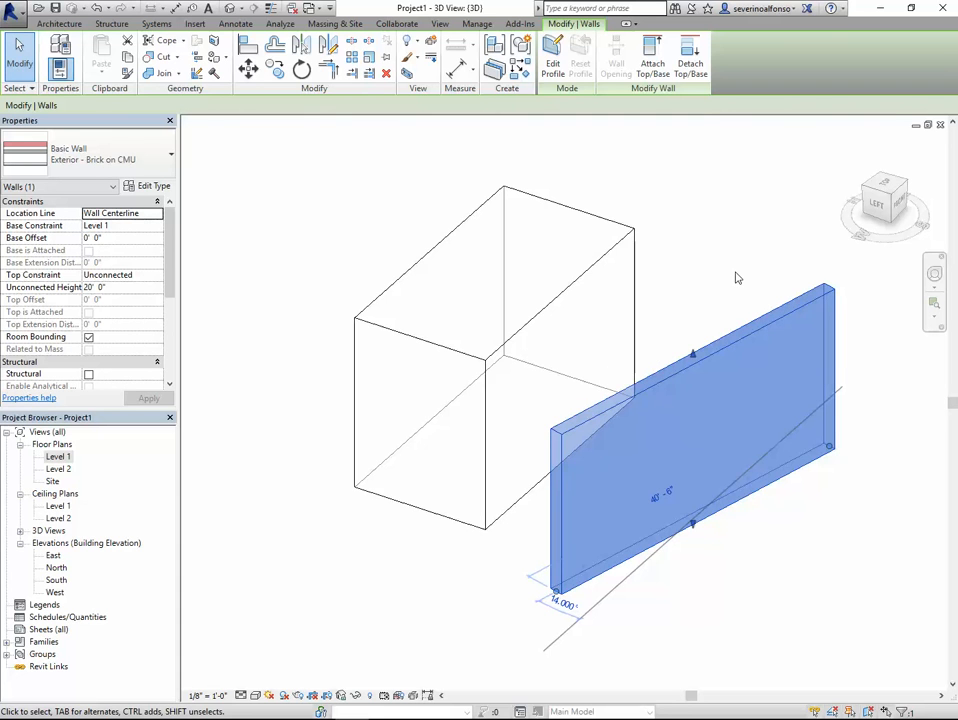
{"action": "key", "text": "Delete"}
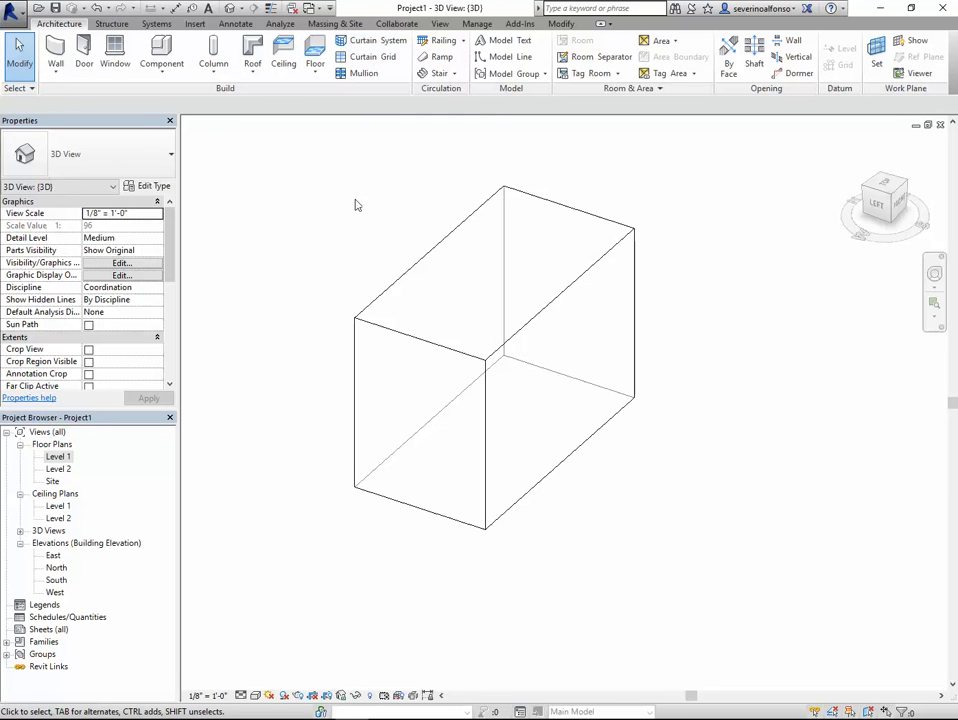
{"action": "left_click", "coordinate": [57, 78]}
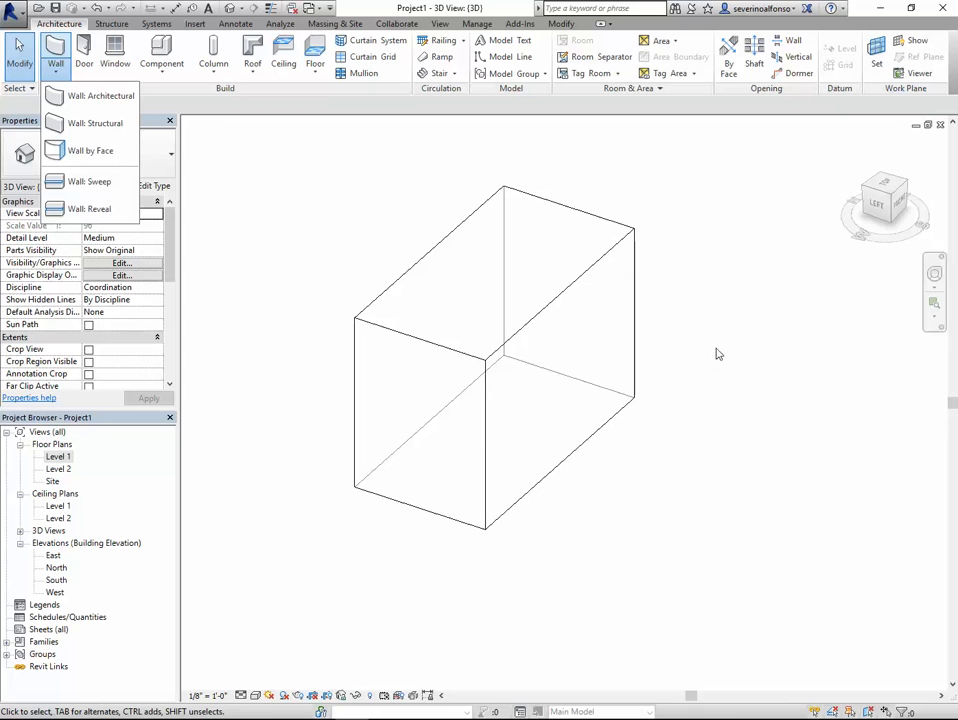
{"action": "left_click", "coordinate": [726, 271]}
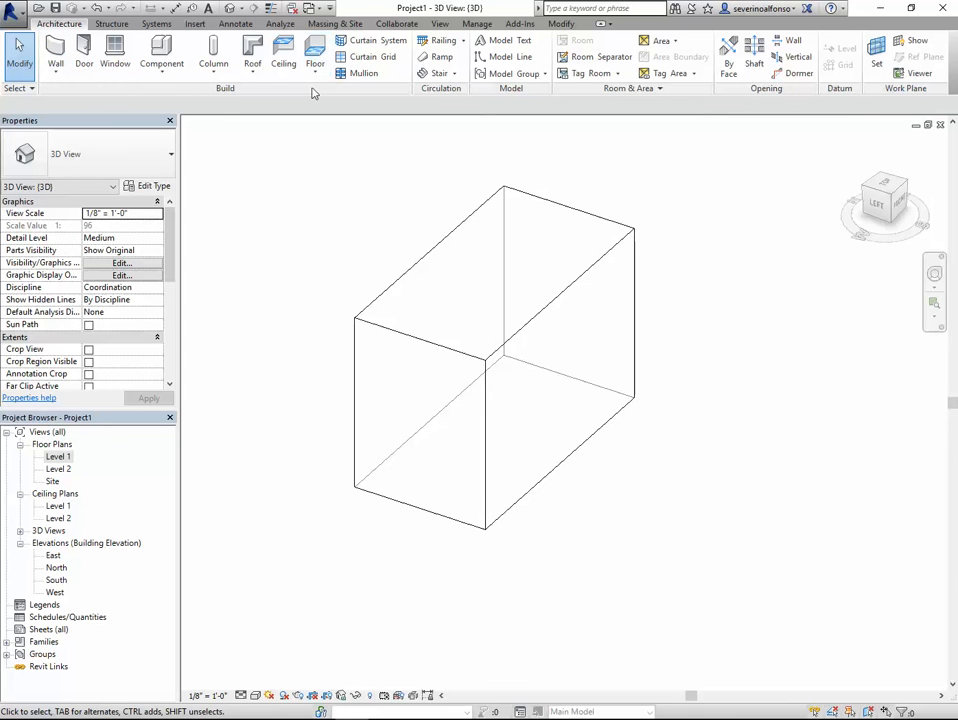
Switch the mass display to Show Mass by View Settings and back to Show Mass Form and Floors.
{"action": "left_click", "coordinate": [336, 23]}
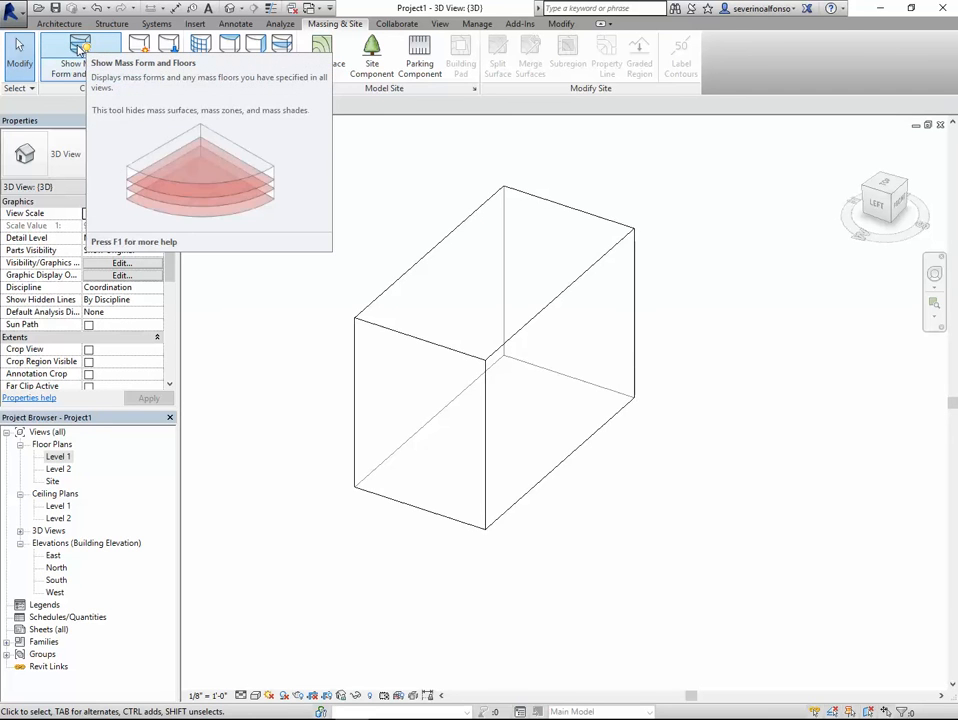
{"action": "middle_click_drag", "start_coordinate": [678, 331], "coordinate": [626, 317]}
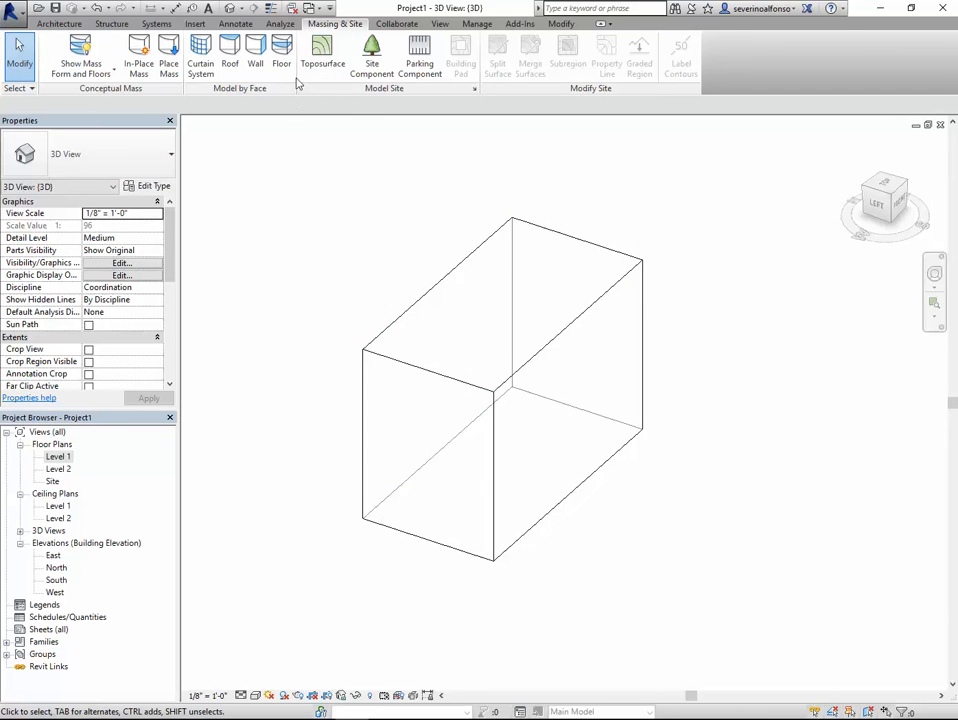
{"action": "left_click", "coordinate": [80, 47]}
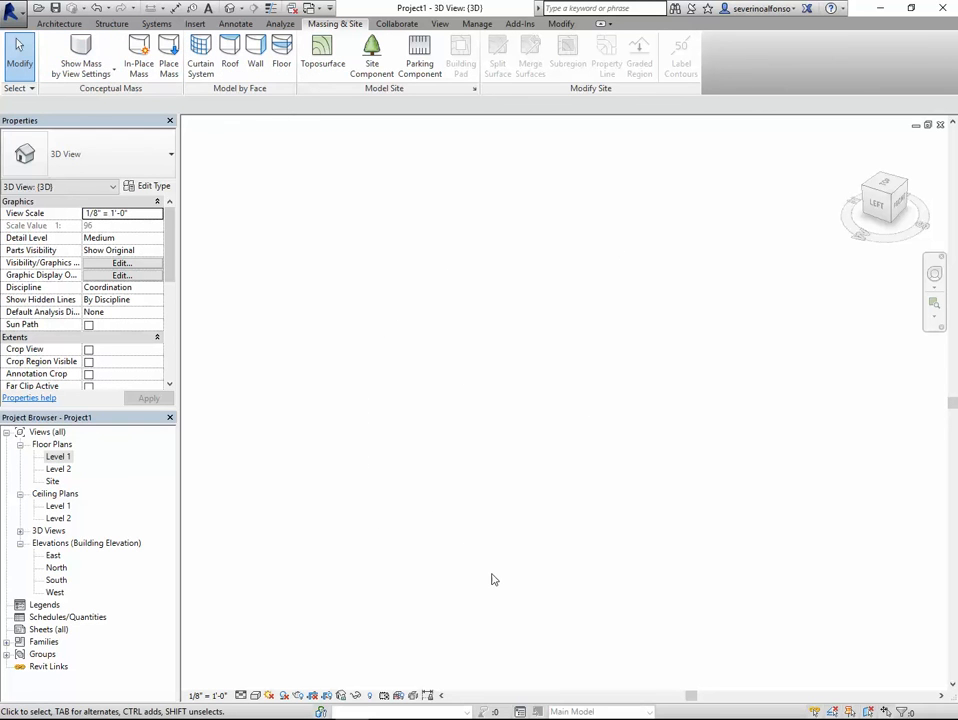
{"action": "left_click", "coordinate": [75, 50]}
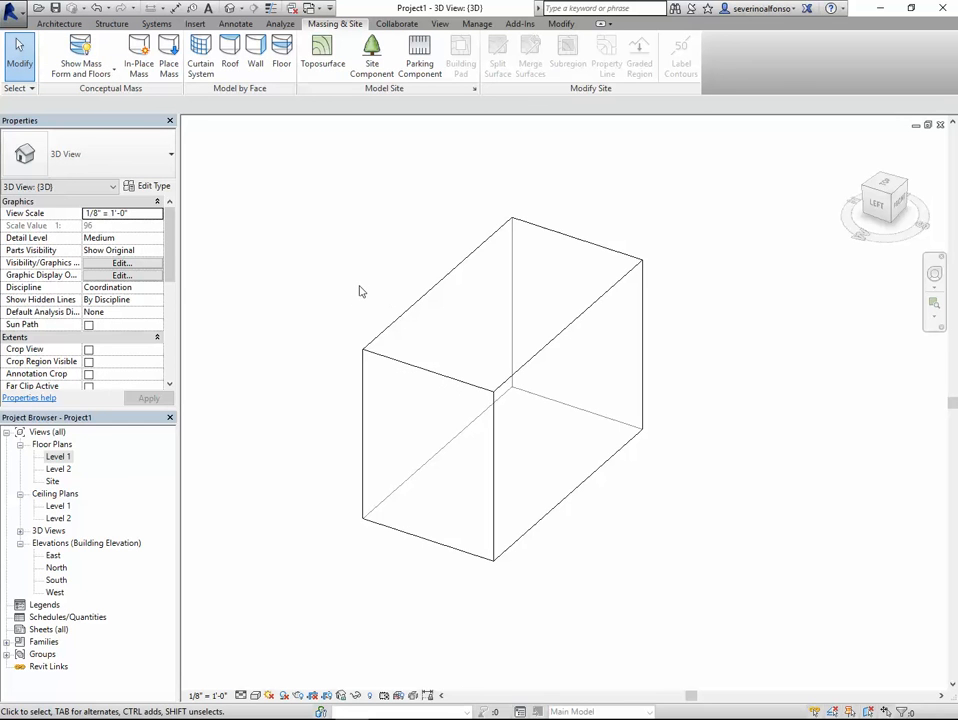
Check the ProjectBase mass's properties and open the visibility and graphic overrides for the 3D view.
{"action": "left_click", "coordinate": [377, 339]}
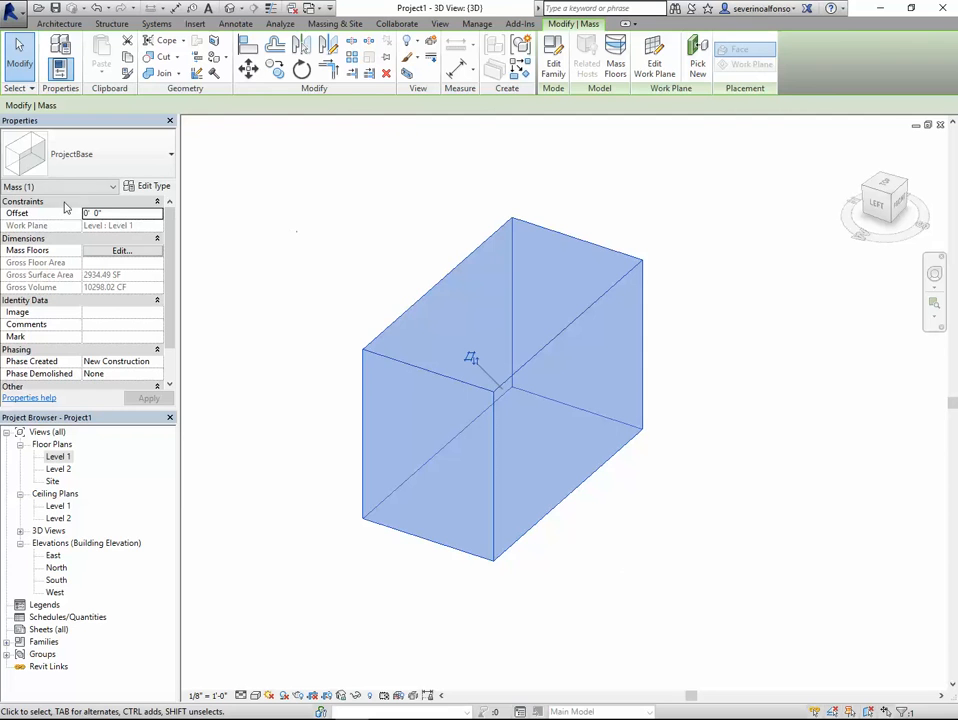
{"action": "left_click", "coordinate": [455, 200]}
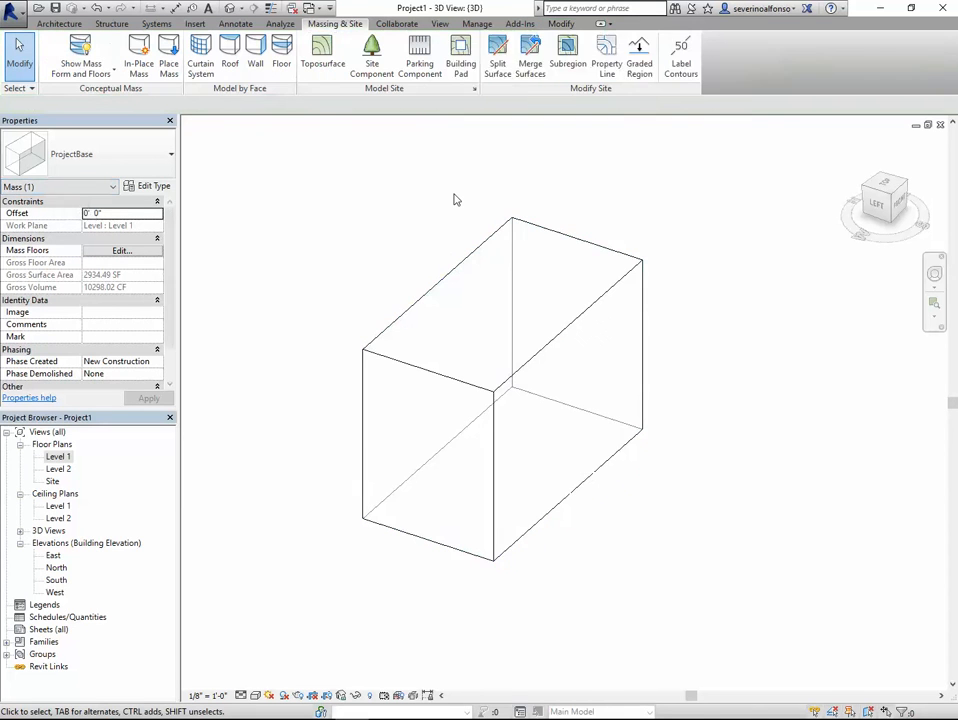
{"action": "key", "text": "v"}
{"action": "key", "text": "g"}
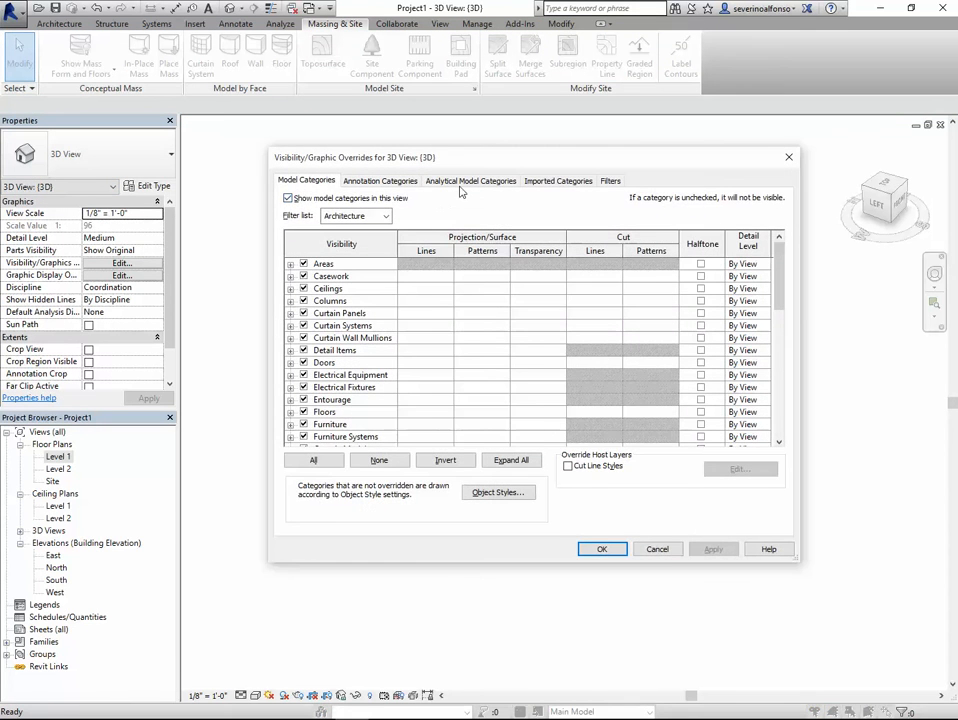
{"action": "left_click_drag", "start_coordinate": [461, 167], "coordinate": [543, 155]}
Turn on the Mass category in the 3D view's visibility overrides.
{"action": "left_click", "coordinate": [400, 275]}
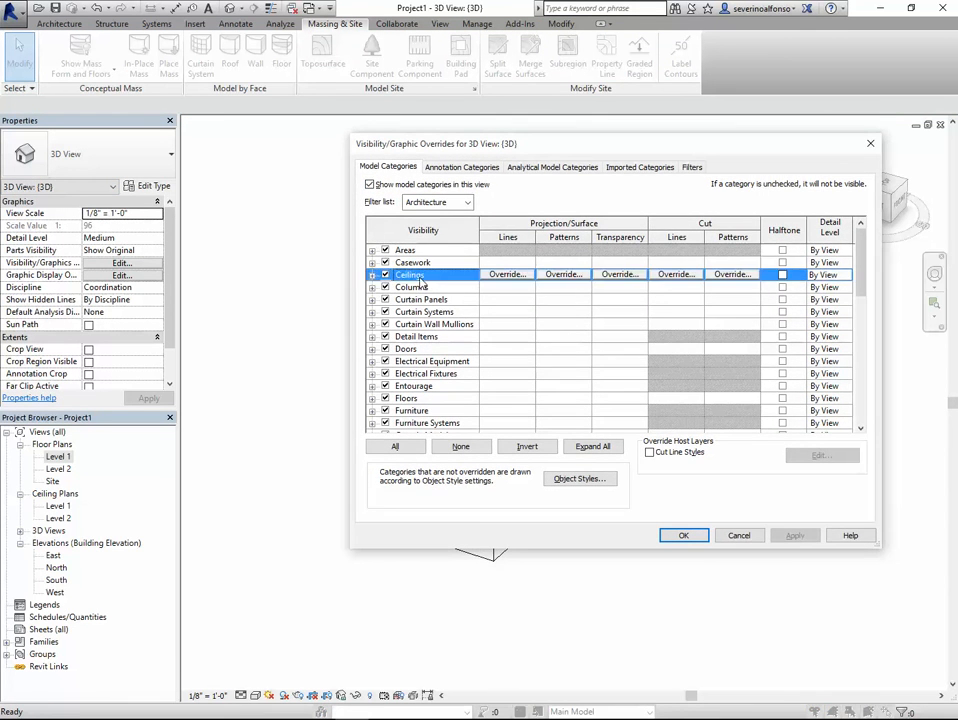
{"action": "scroll", "coordinate": [430, 289], "scroll_direction": "down", "scroll_amount": 4}
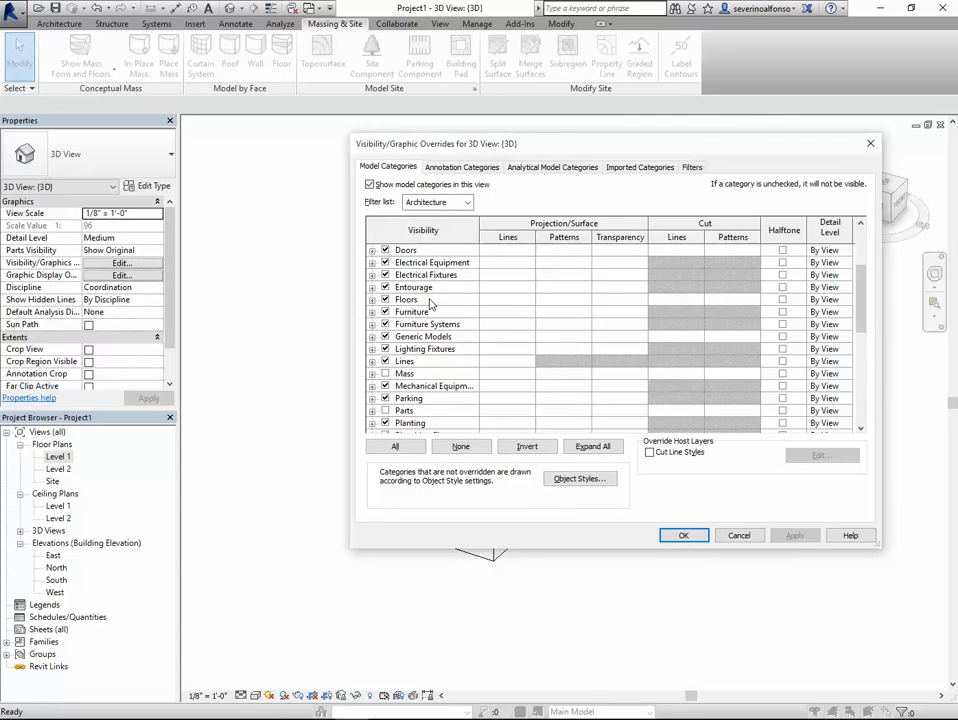
{"action": "scroll", "coordinate": [436, 284], "scroll_direction": "down", "scroll_amount": 1}
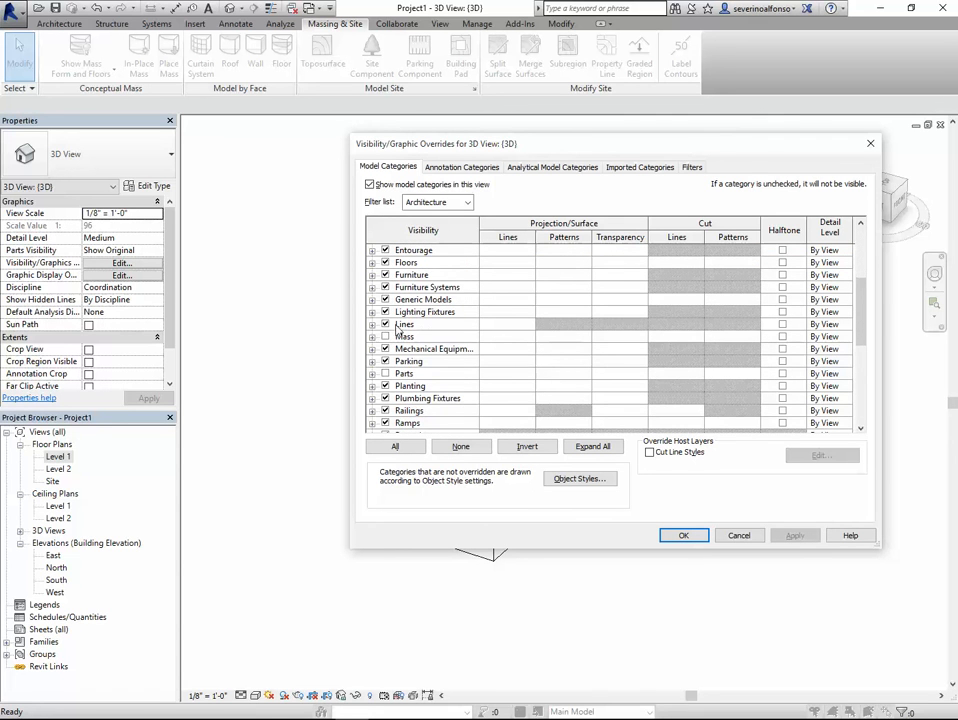
{"action": "scroll", "coordinate": [418, 348], "scroll_direction": "down", "scroll_amount": 4}
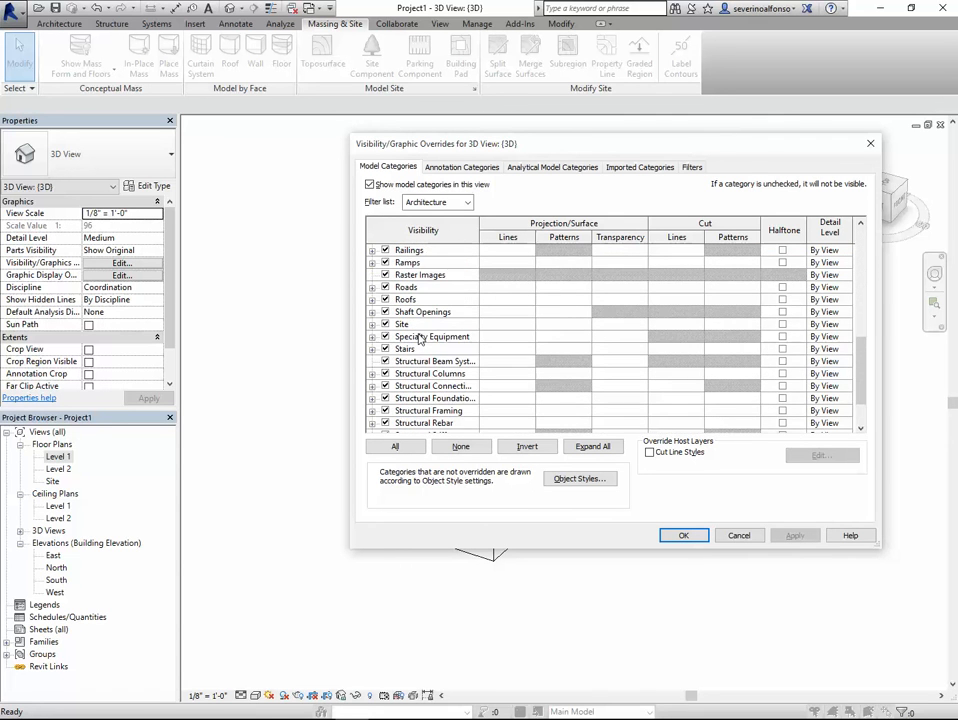
{"action": "left_click", "coordinate": [420, 338]}
{"action": "scroll", "coordinate": [420, 339], "scroll_direction": "up", "scroll_amount": 4}
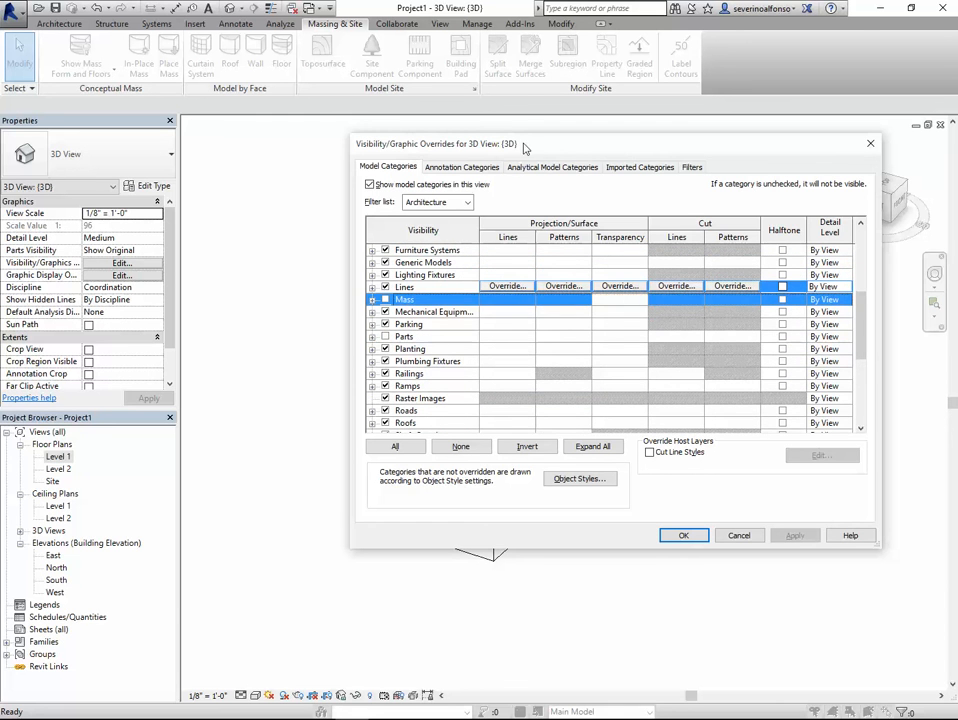
{"action": "left_click_drag", "start_coordinate": [524, 148], "coordinate": [227, 121]}
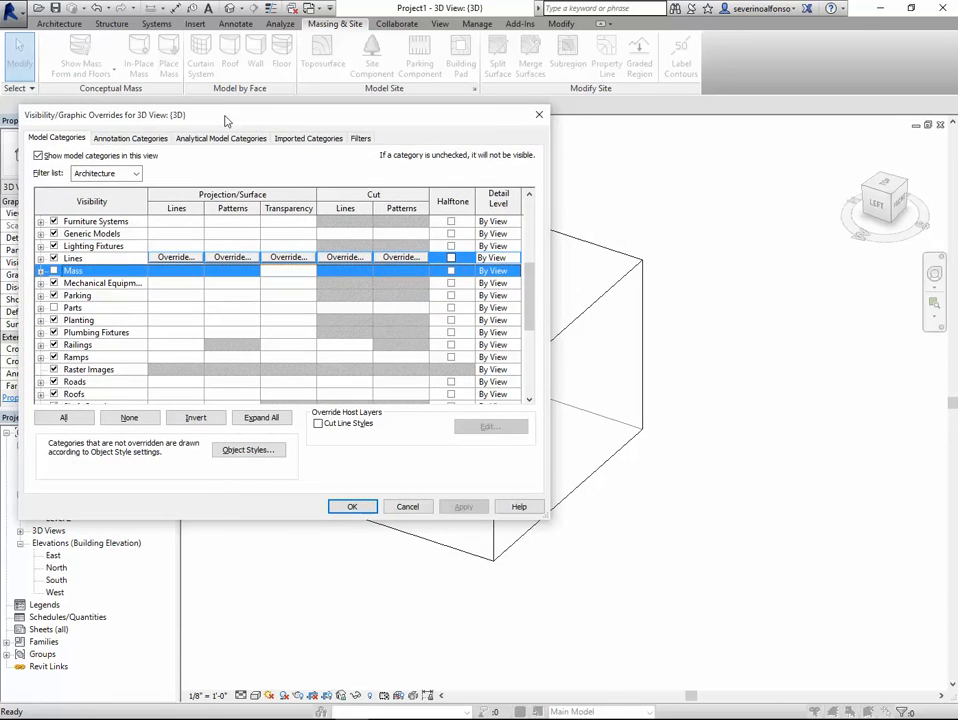
{"action": "left_click_drag", "start_coordinate": [398, 105], "coordinate": [800, 75]}
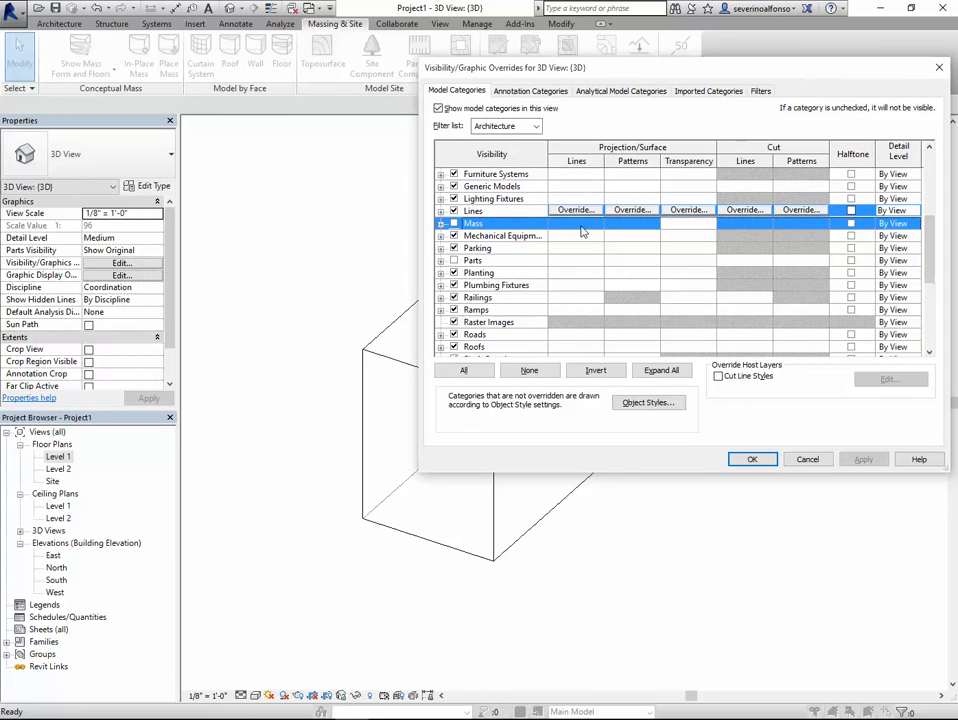
{"action": "left_click", "coordinate": [453, 223]}
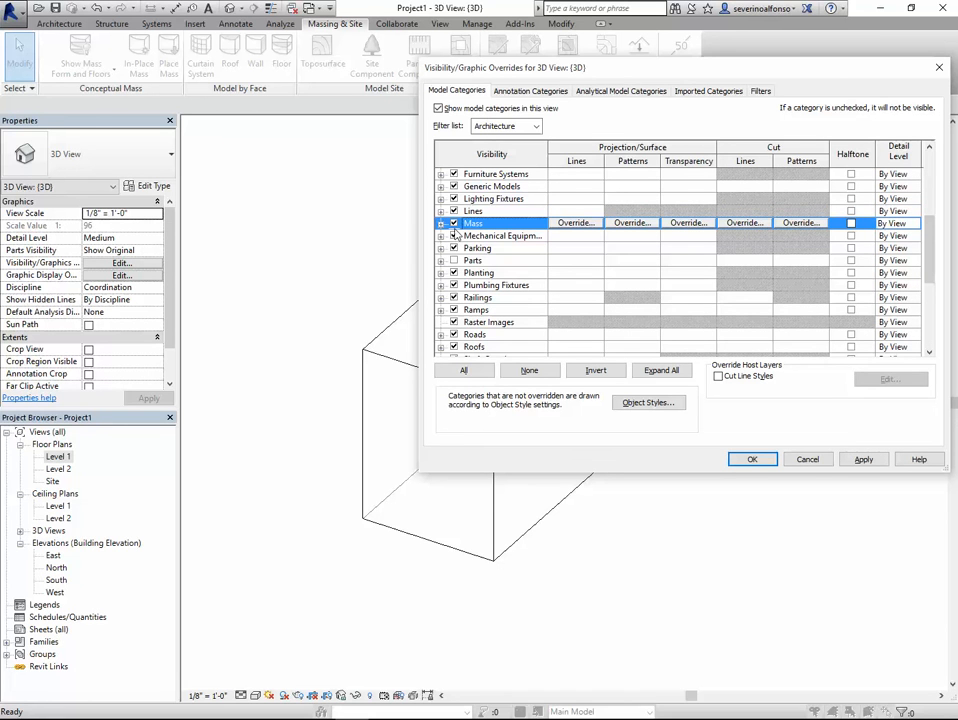
{"action": "left_click", "coordinate": [750, 460]}
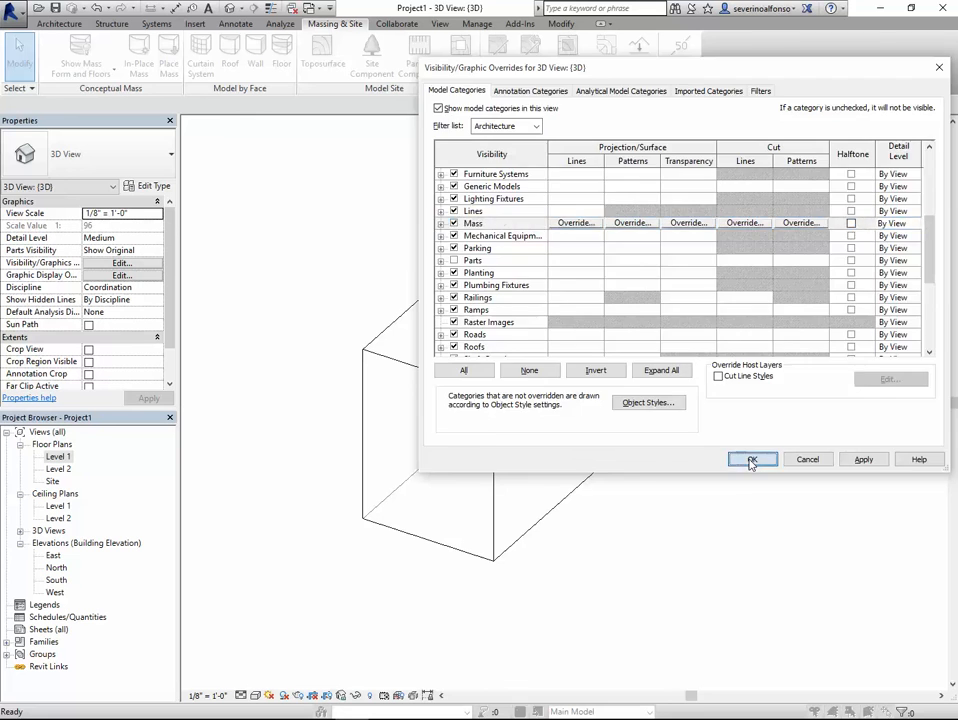
Reopen the 3D view's visibility overrides and turn the Mass category off.
{"action": "key", "text": "v"}
{"action": "key", "text": "v"}
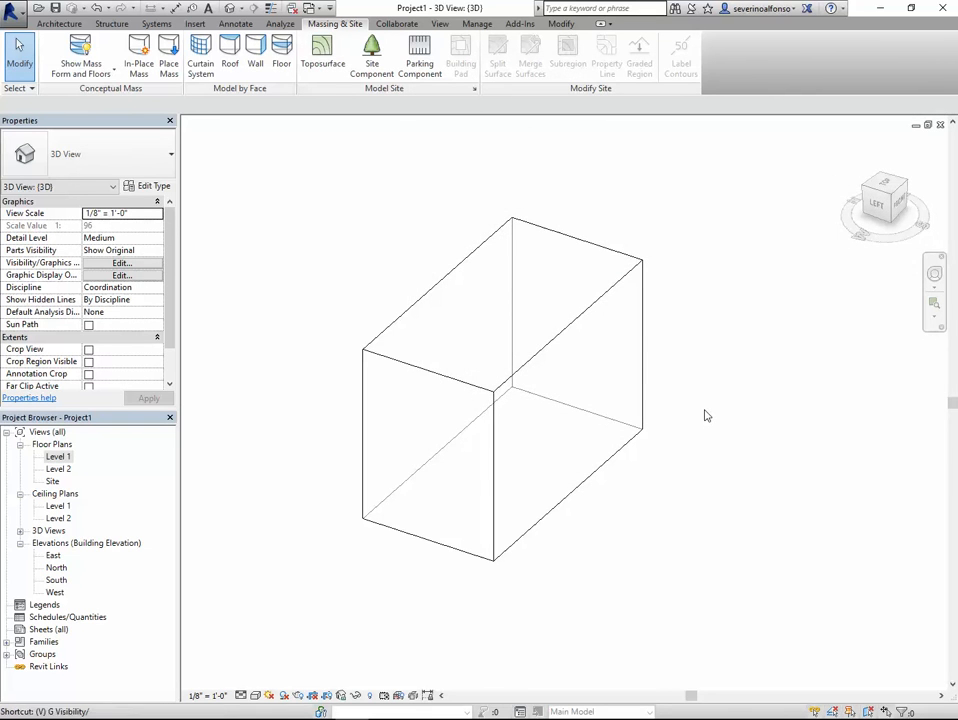
{"action": "left_click", "coordinate": [489, 215]}
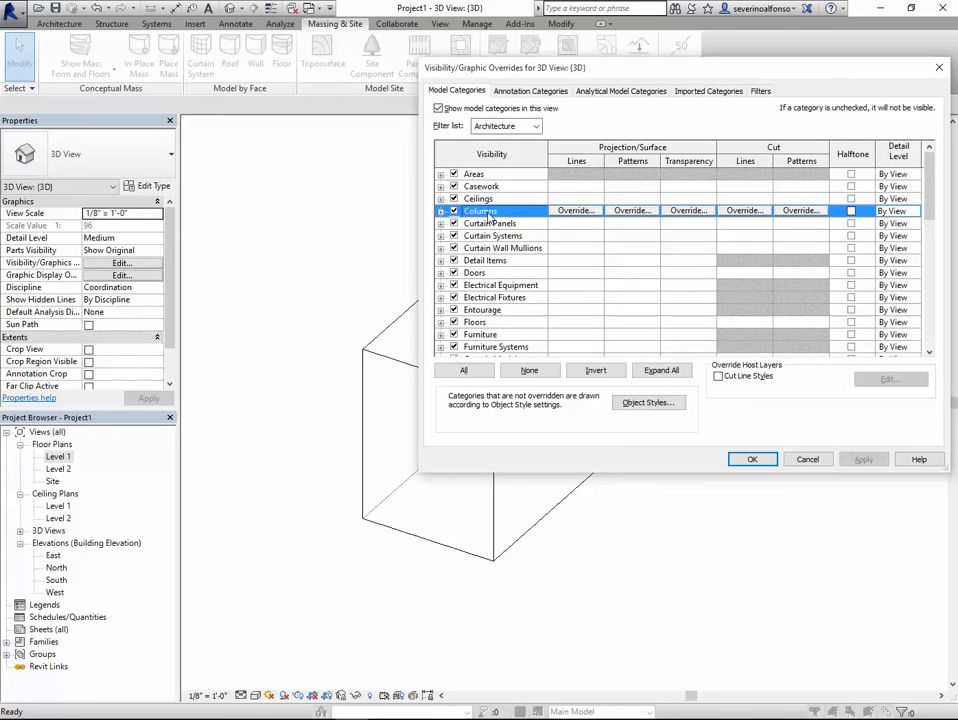
{"action": "key", "text": "m"}
{"action": "scroll", "coordinate": [465, 332], "scroll_direction": "down", "scroll_amount": 1}
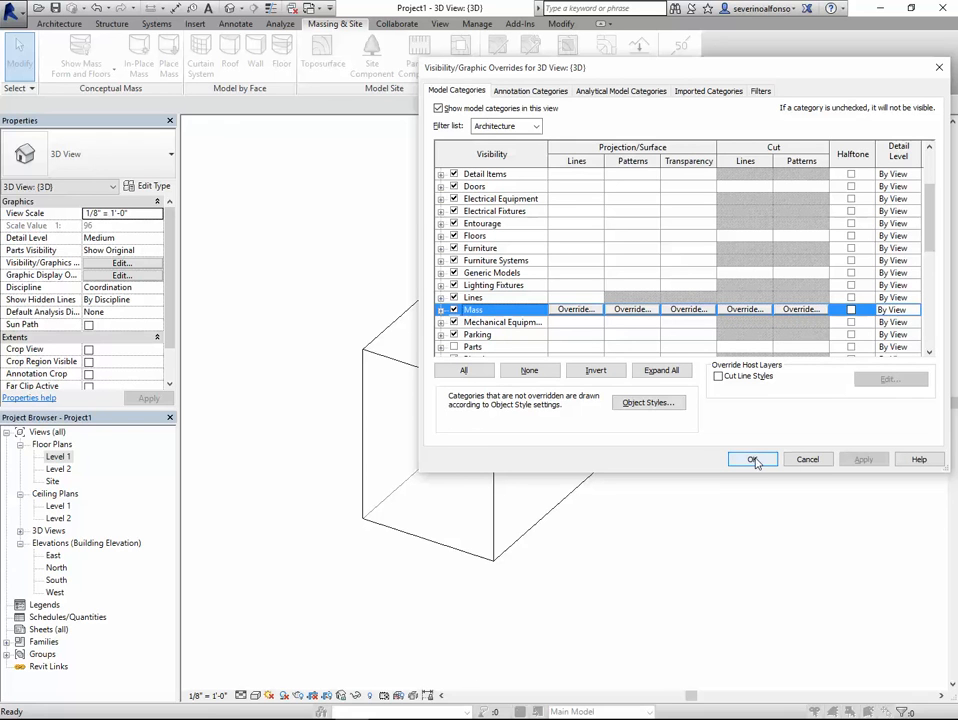
{"action": "left_click", "coordinate": [455, 311]}
{"action": "left_click", "coordinate": [752, 459]}
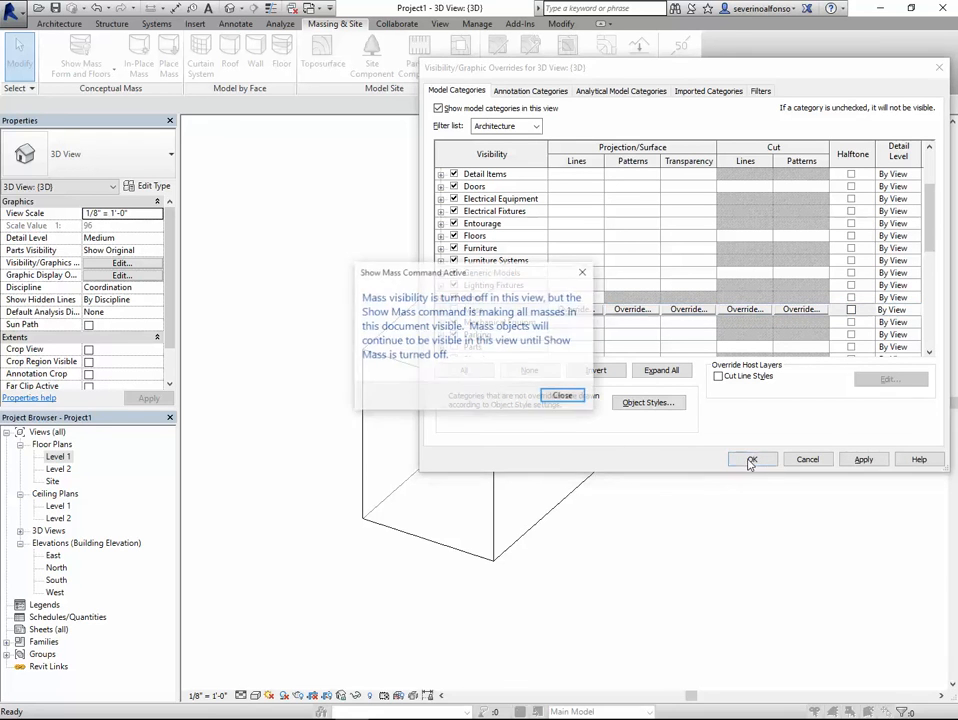
{"action": "left_click", "coordinate": [562, 397]}
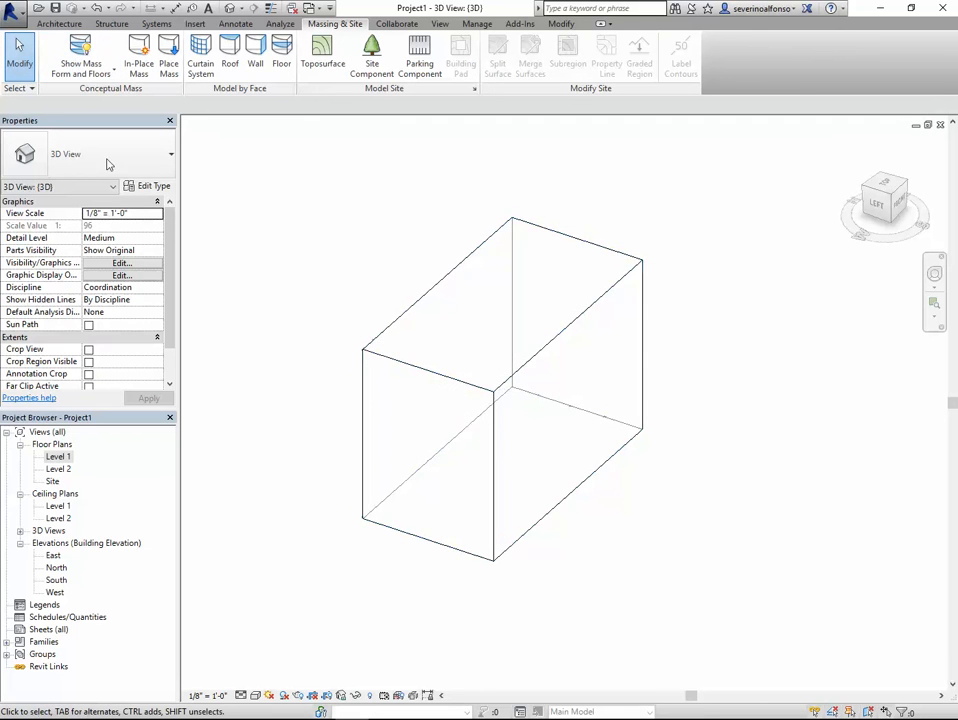
Toggle the mass display between Show Mass by View Settings and Show Mass Form and Floors, ending on Form and Floors.
{"action": "left_click", "coordinate": [84, 51]}
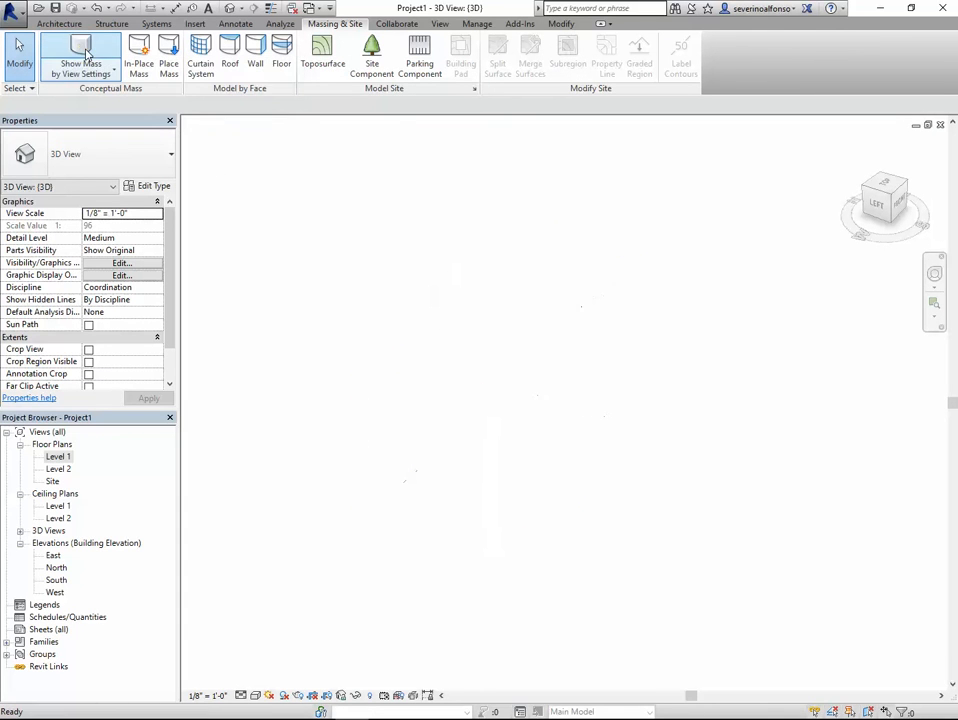
{"action": "left_click", "coordinate": [84, 51]}
{"action": "left_click", "coordinate": [84, 51]}
{"action": "left_click", "coordinate": [84, 51]}
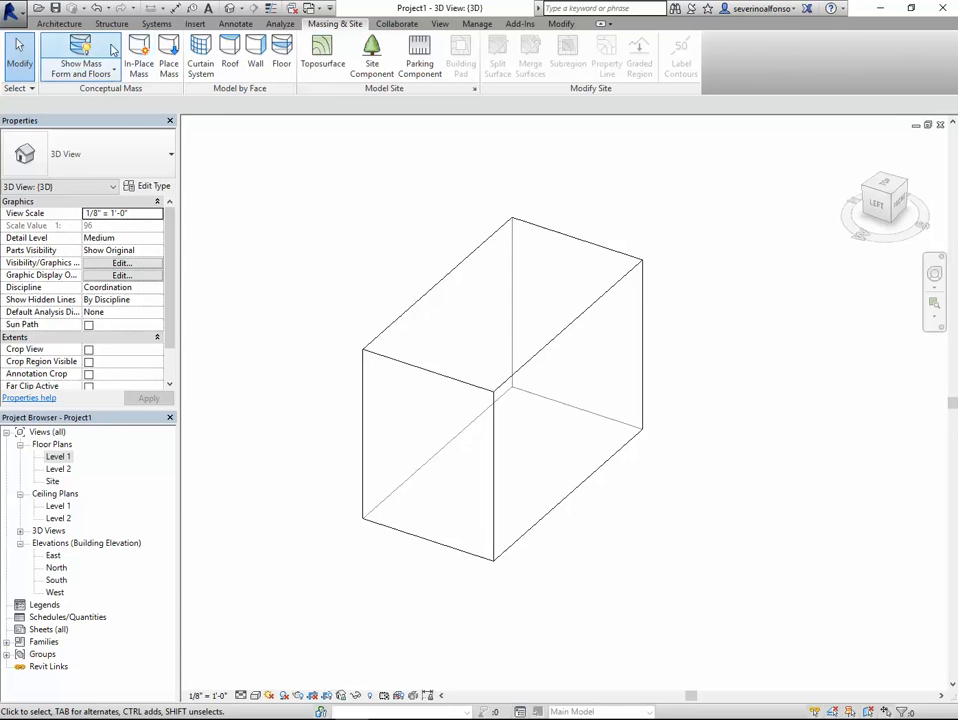
Draw a straight Generic - 8" wall, 20' 0" high, alongside the base mass in the 3D view.
{"action": "left_click", "coordinate": [59, 23]}
{"action": "left_click", "coordinate": [59, 57]}
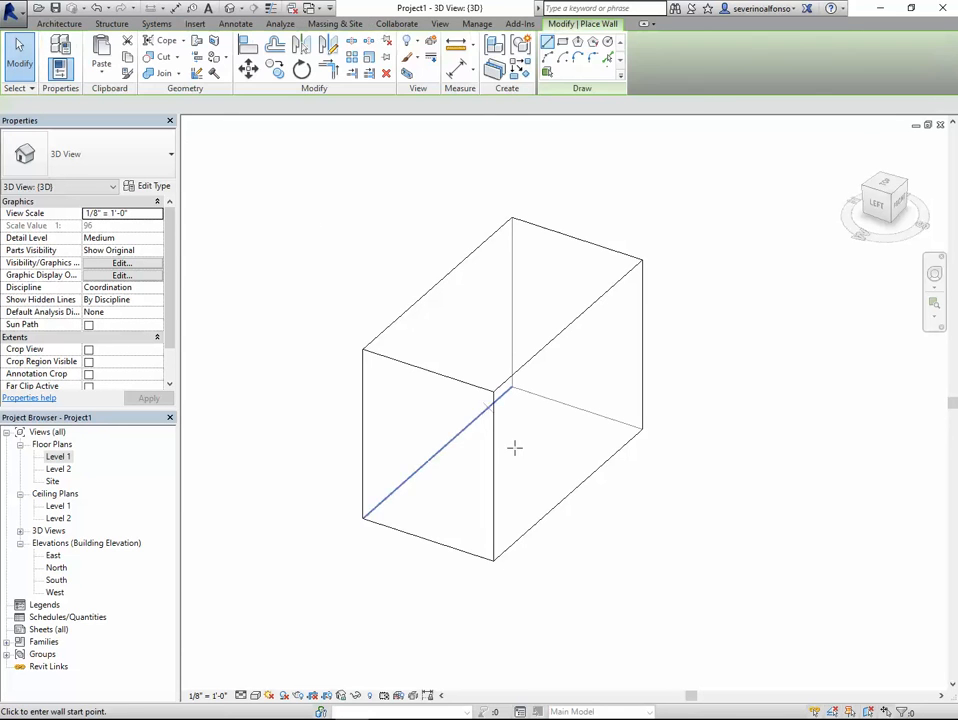
{"action": "left_click", "coordinate": [601, 583]}
{"action": "left_click", "coordinate": [699, 430]}
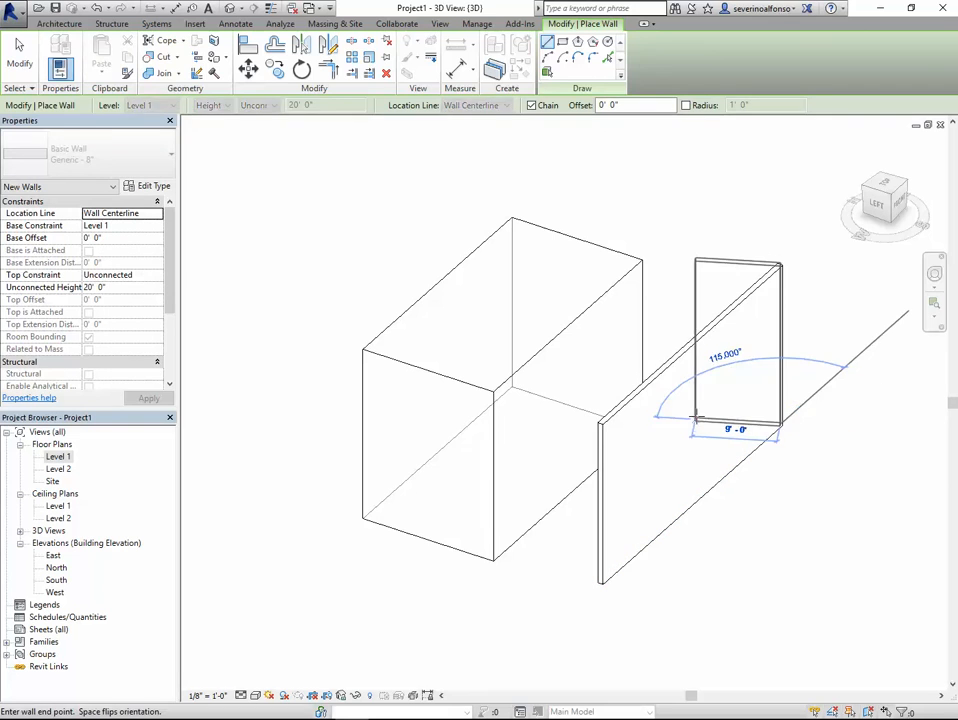
{"action": "key", "text": "Escape"}
{"action": "key", "text": "Escape"}
{"action": "key", "text": "v"}
{"action": "key", "text": "v"}
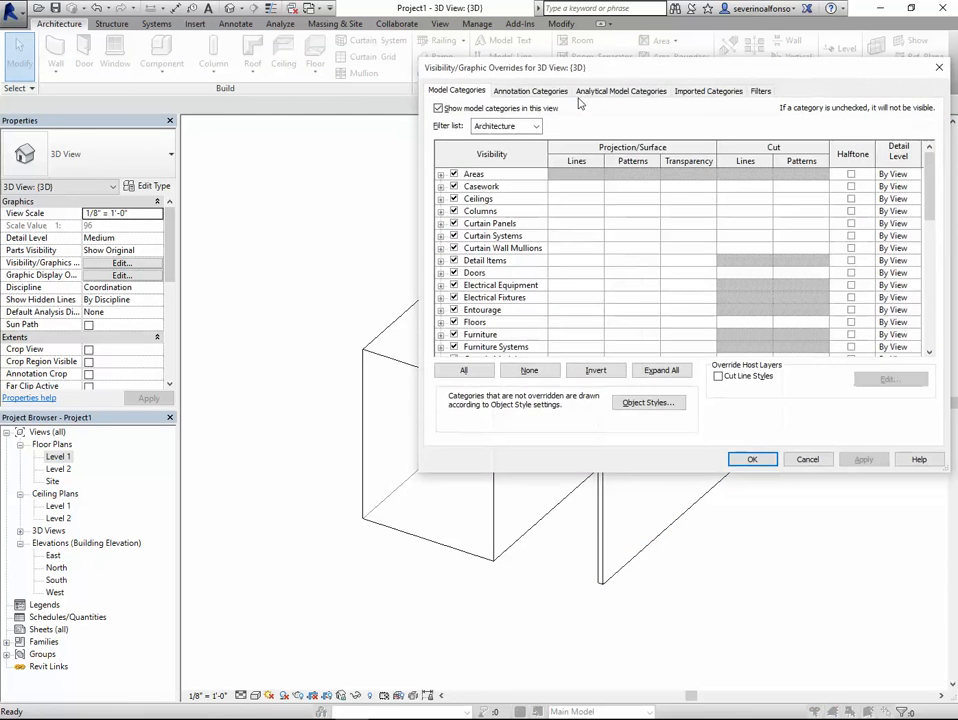
{"action": "left_click_drag", "start_coordinate": [602, 77], "coordinate": [408, 165]}
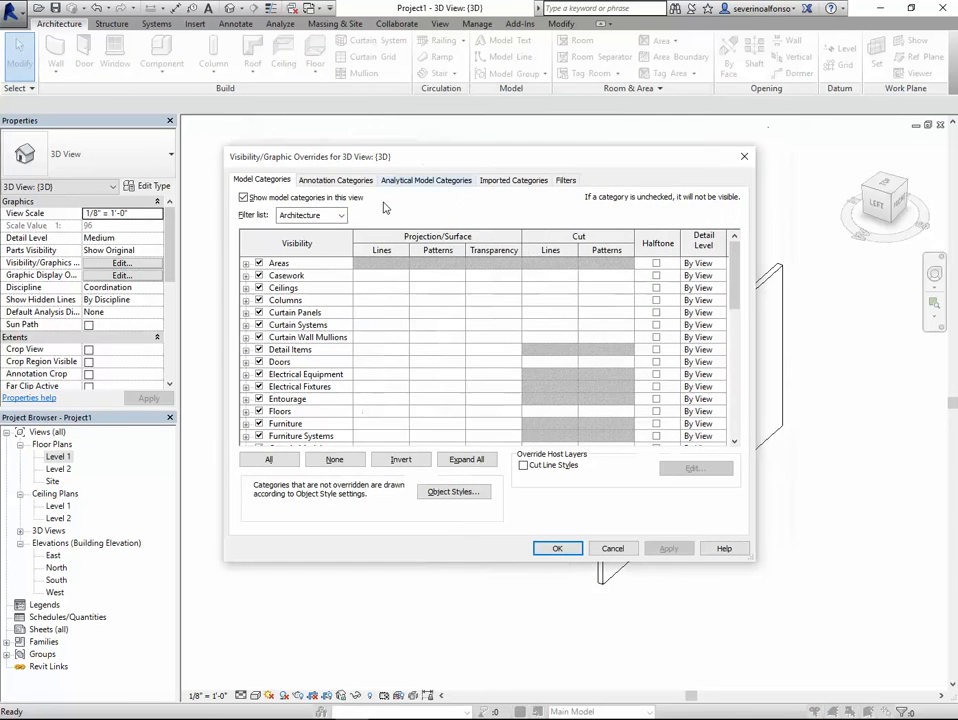
{"action": "left_click", "coordinate": [744, 156]}
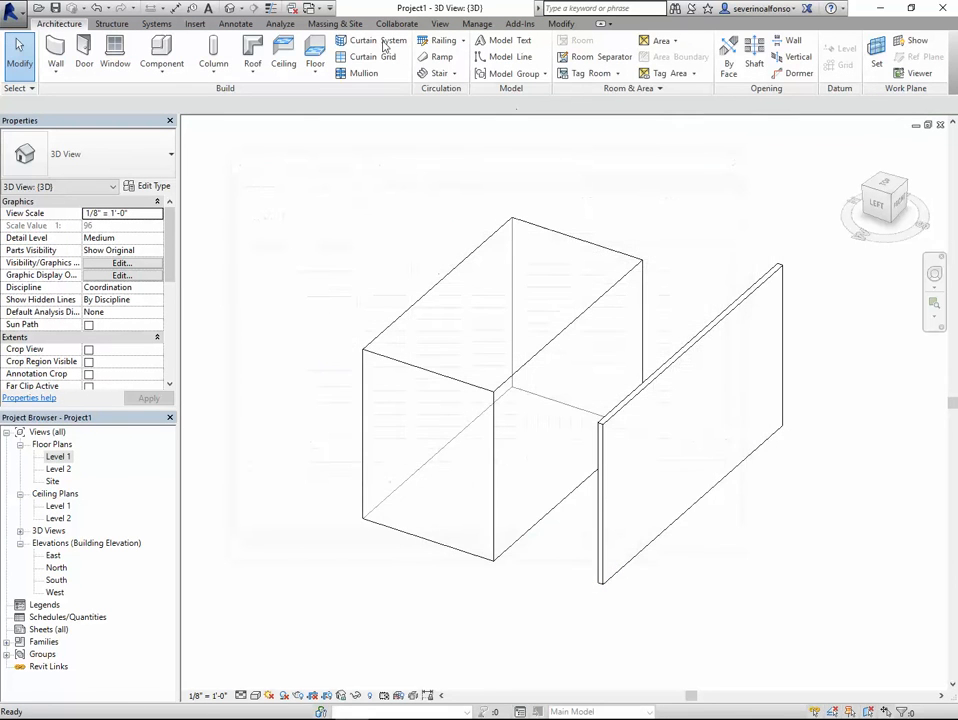
Turn off the Walls category in the 3D view's visibility overrides and apply the change.
{"action": "left_click", "coordinate": [477, 27]}
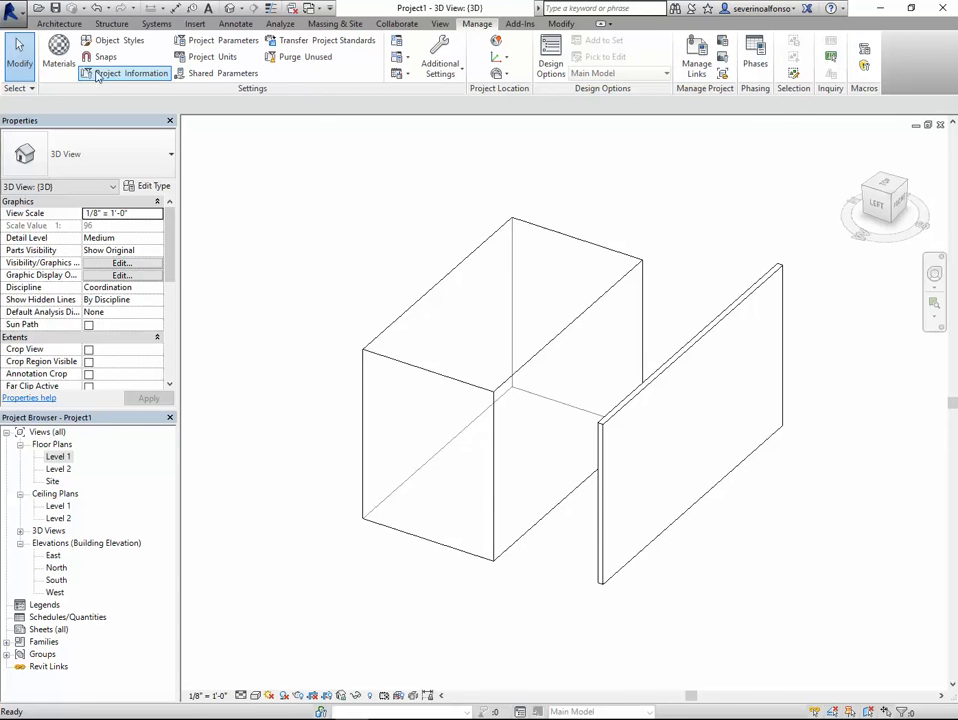
{"action": "left_click", "coordinate": [440, 24]}
{"action": "left_click", "coordinate": [103, 42]}
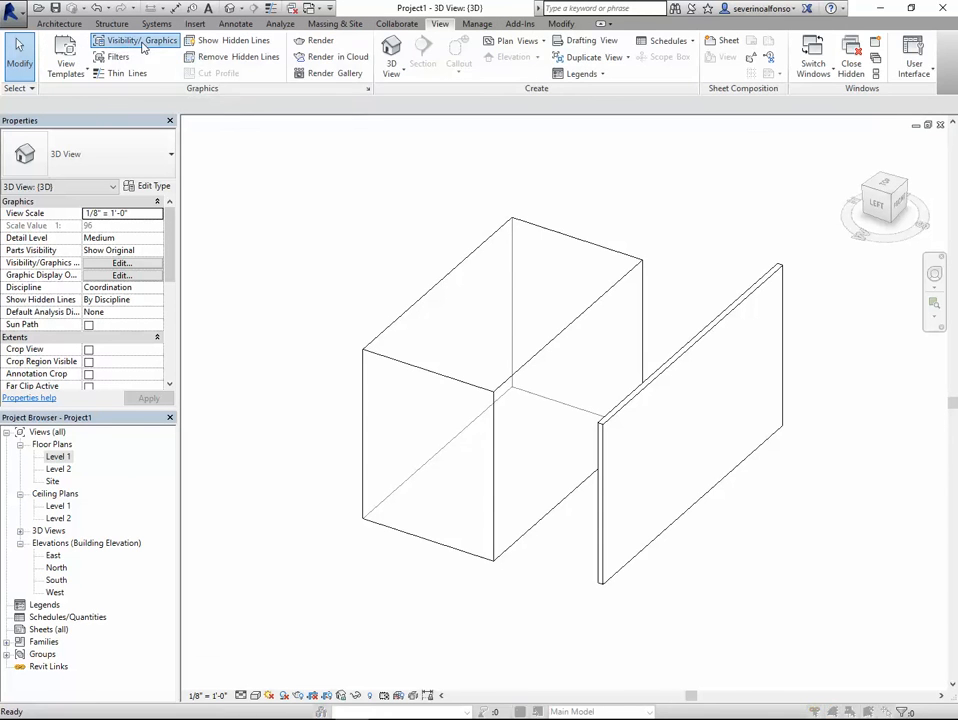
{"action": "left_click_drag", "start_coordinate": [390, 156], "coordinate": [465, 146]}
{"action": "left_click", "coordinate": [373, 303]}
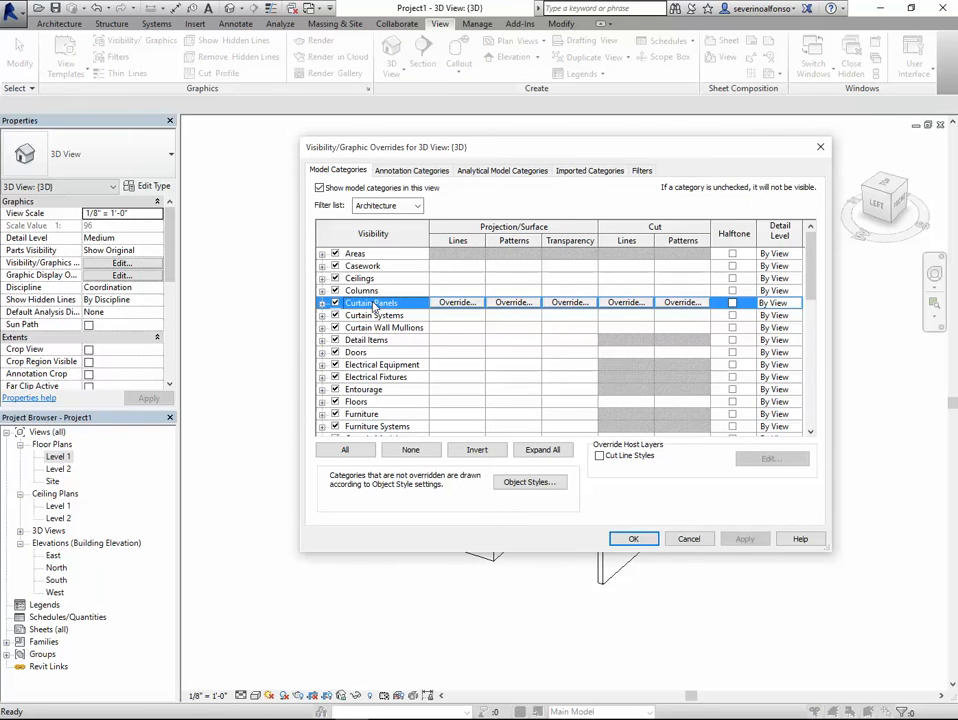
{"action": "key", "text": "m"}
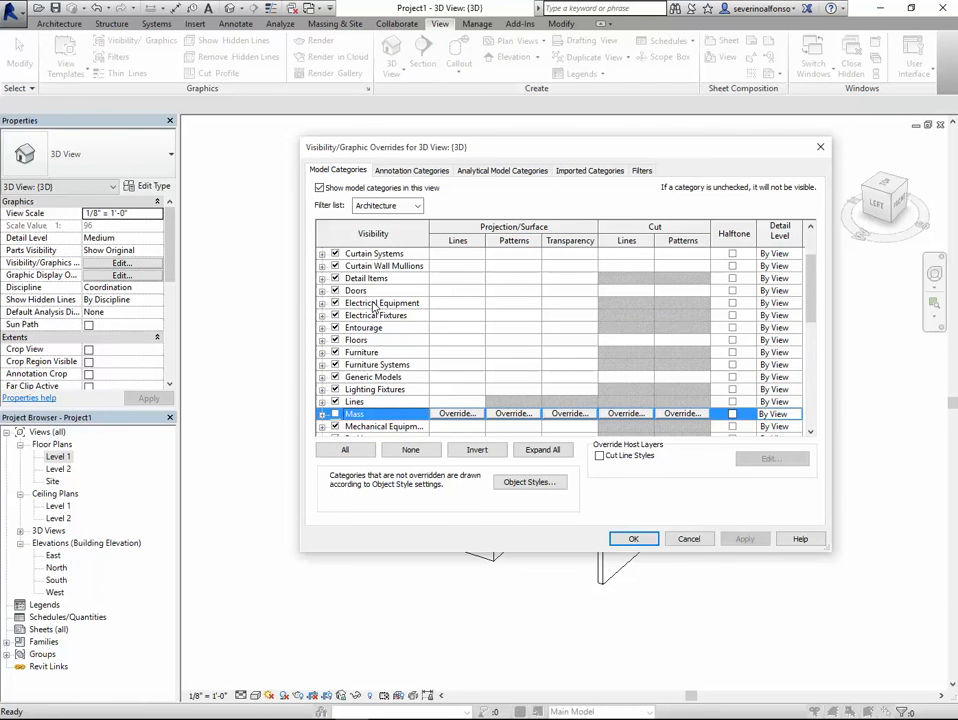
{"action": "key", "text": "w"}
{"action": "left_click_drag", "start_coordinate": [486, 160], "coordinate": [201, 101]}
{"action": "left_click", "coordinate": [50, 355]}
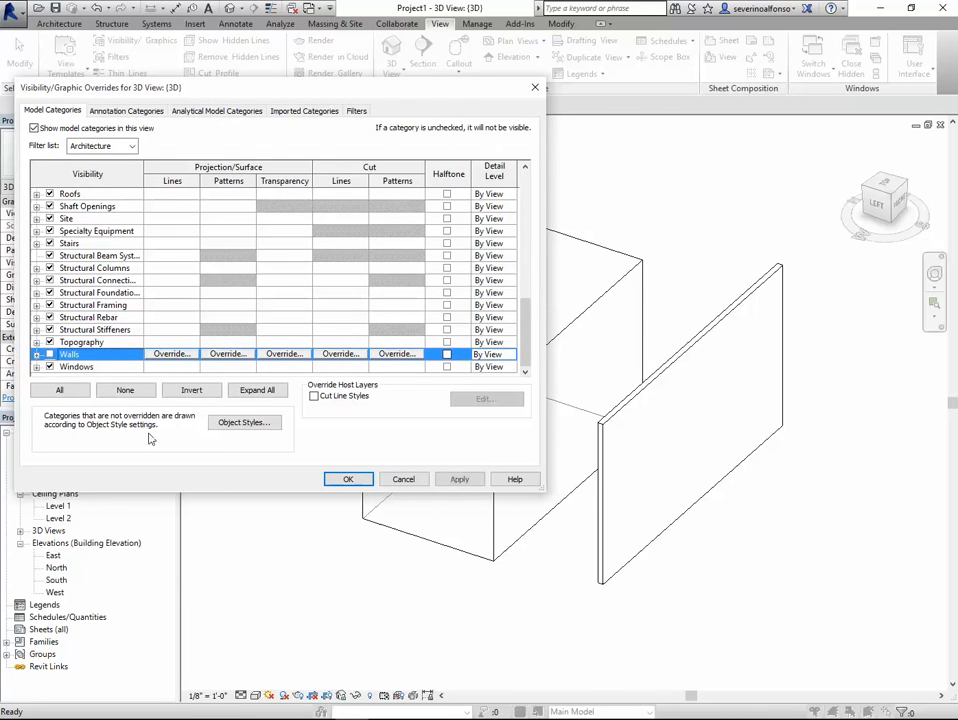
{"action": "left_click", "coordinate": [474, 483]}
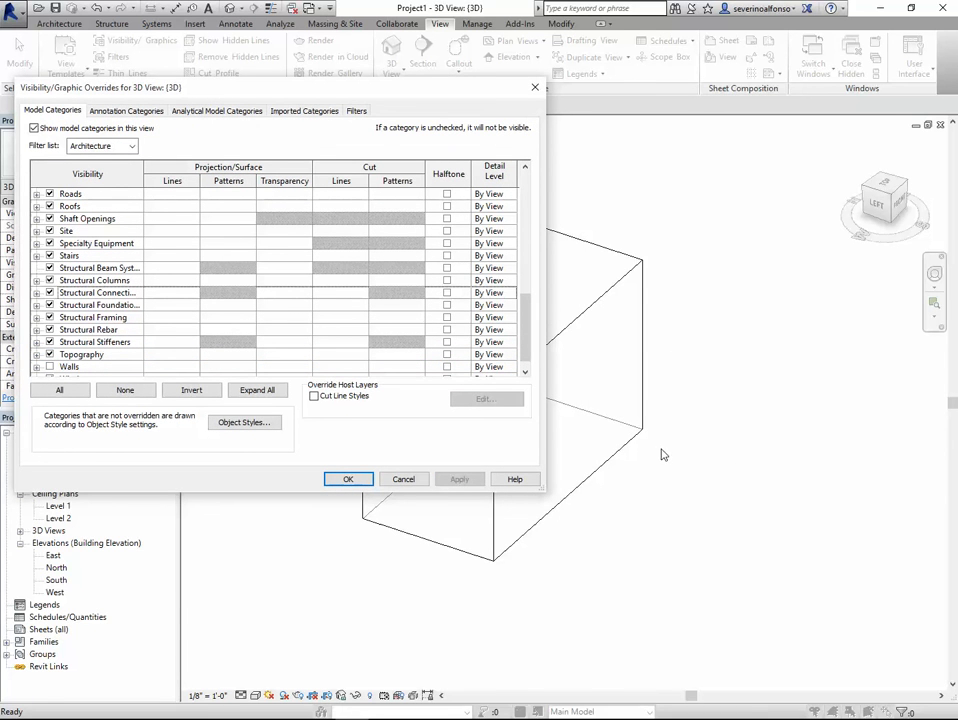
Turn the Walls and Mass categories on in the 3D view's visibility overrides and accept the settings.
{"action": "left_click", "coordinate": [50, 368]}
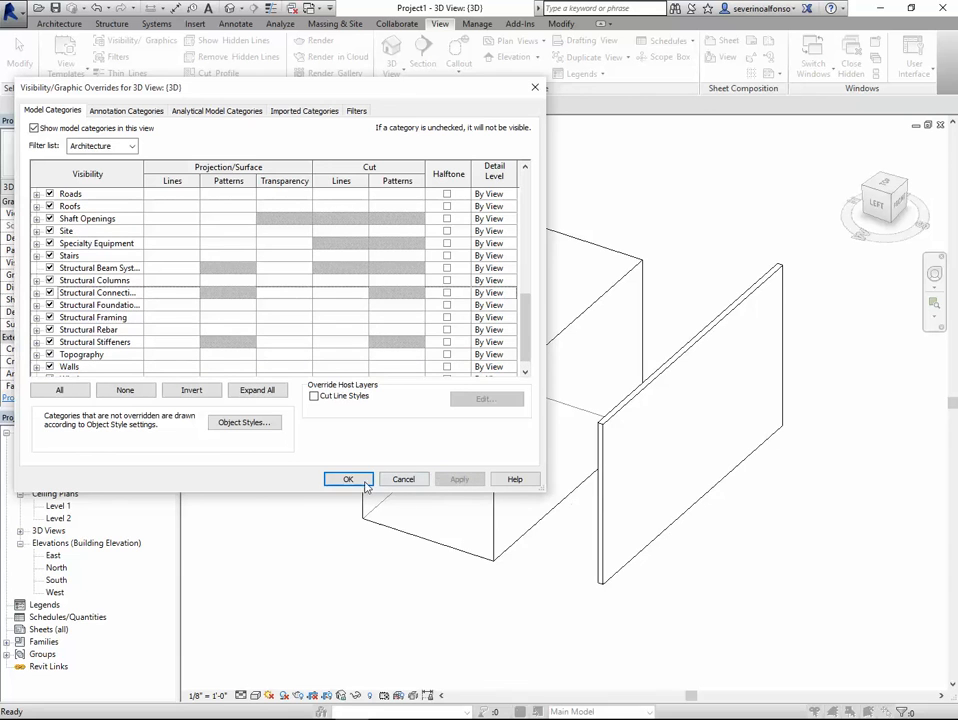
{"action": "left_click", "coordinate": [68, 256]}
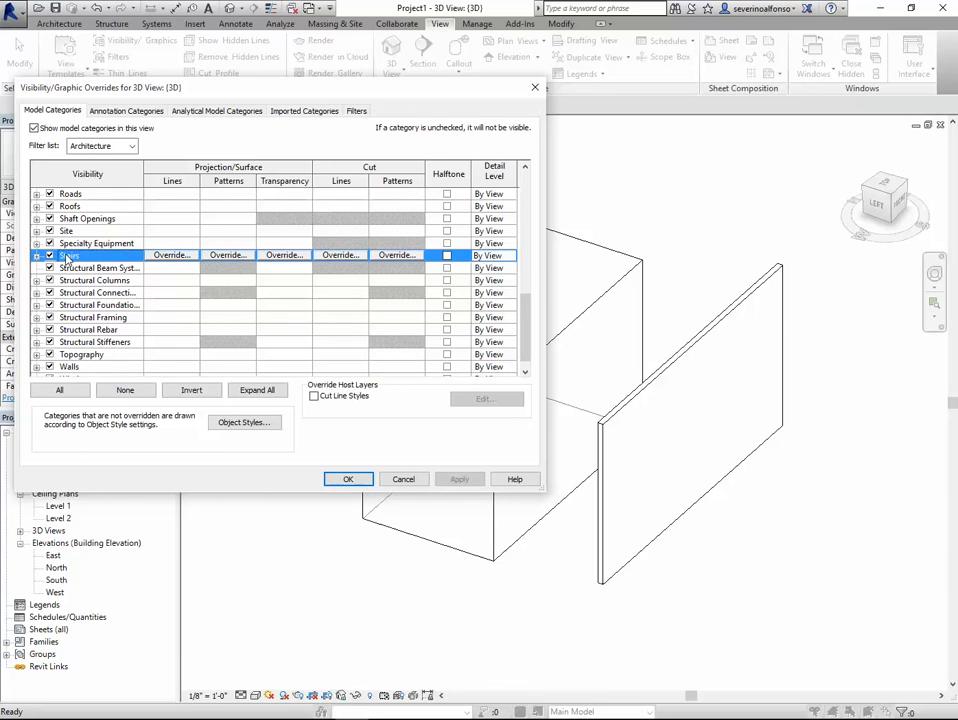
{"action": "key", "text": "m"}
{"action": "left_click", "coordinate": [50, 206]}
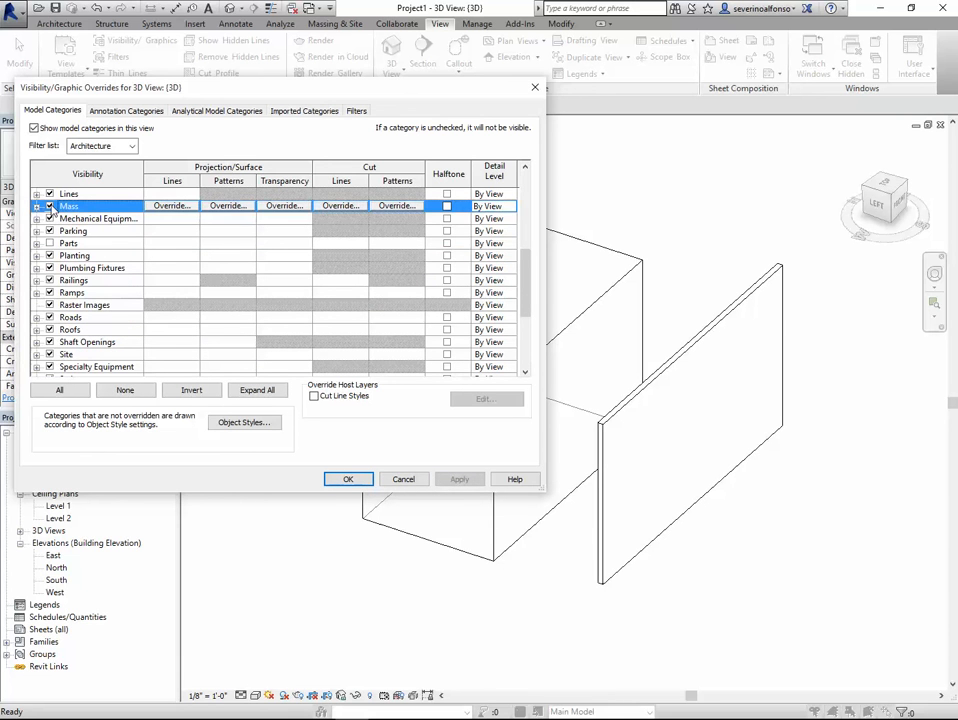
{"action": "left_click_drag", "start_coordinate": [302, 94], "coordinate": [721, 87]}
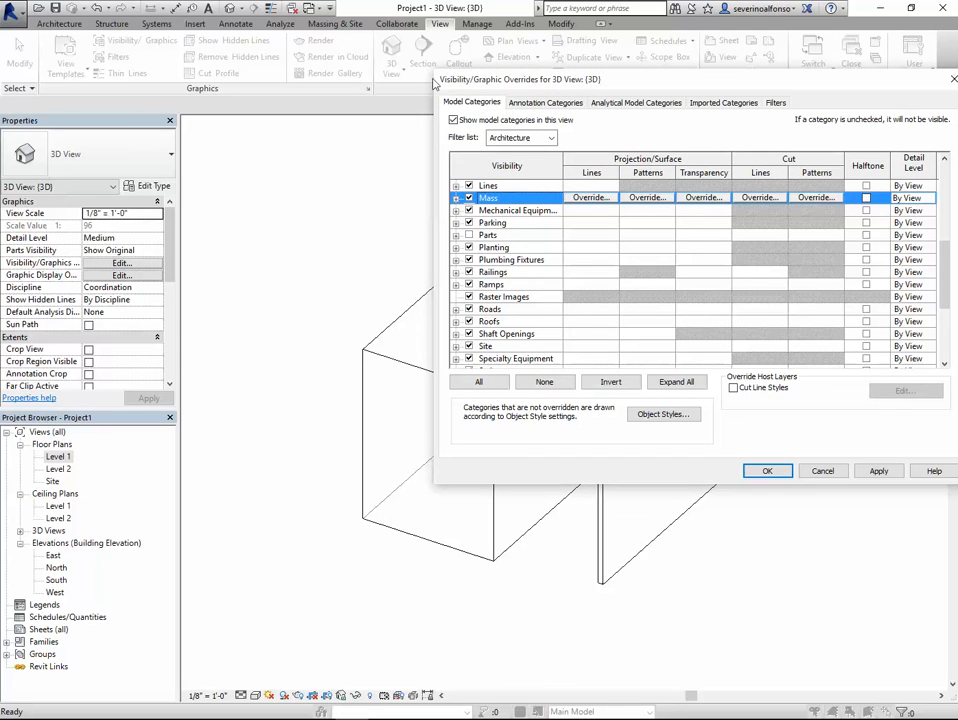
{"action": "left_click", "coordinate": [772, 474]}
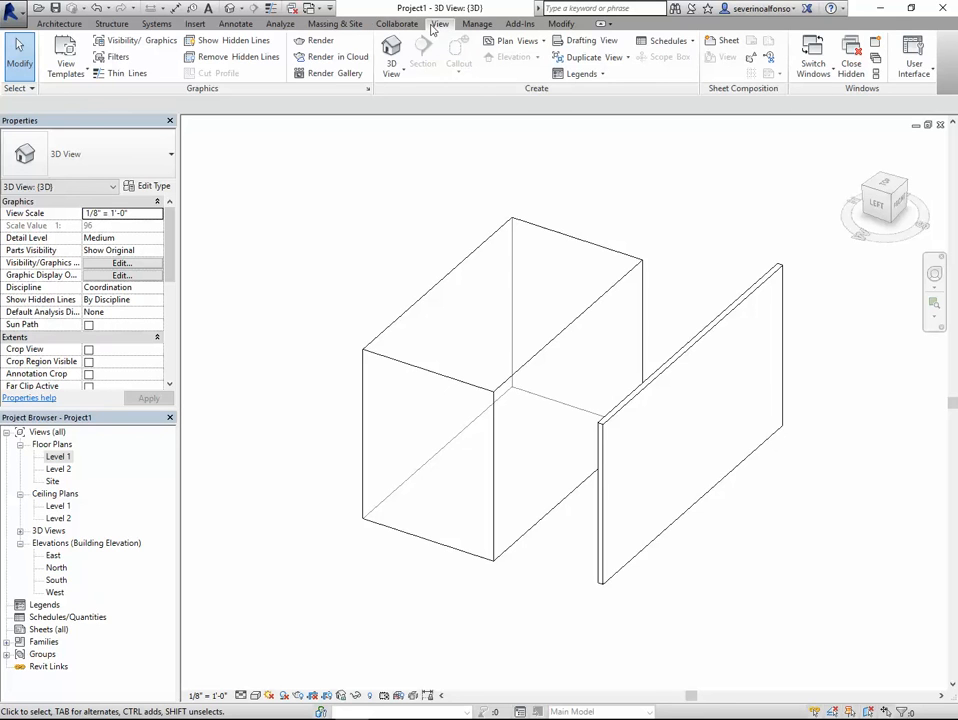
{"action": "left_click", "coordinate": [335, 23]}
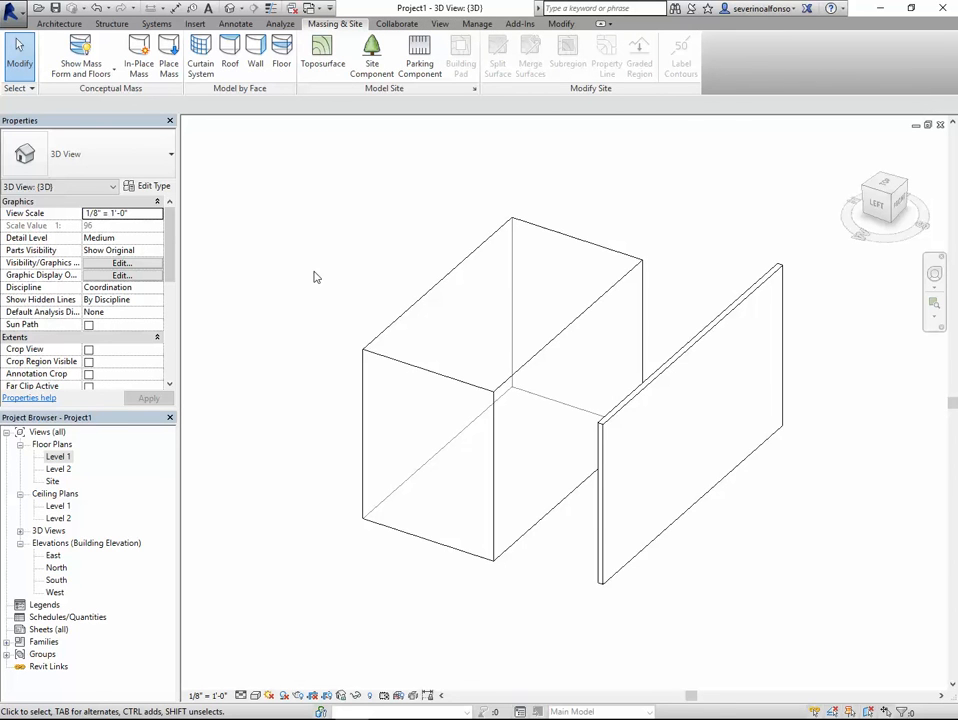
{"action": "scroll", "coordinate": [341, 293], "scroll_direction": "down", "scroll_amount": 2}
{"action": "scroll", "coordinate": [402, 357], "scroll_direction": "up", "scroll_amount": 2}
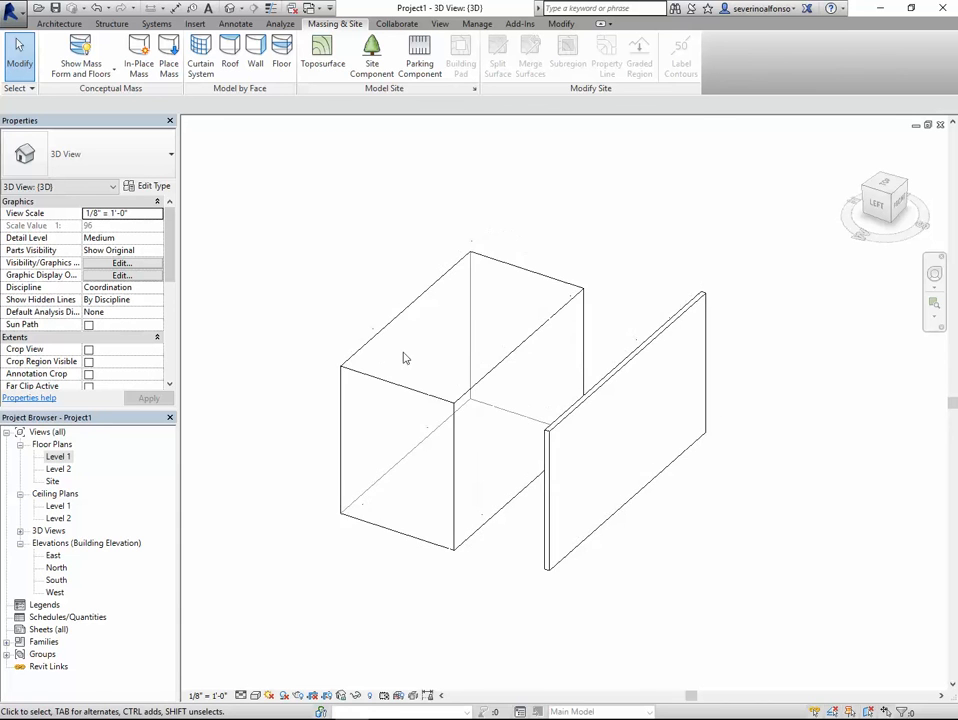